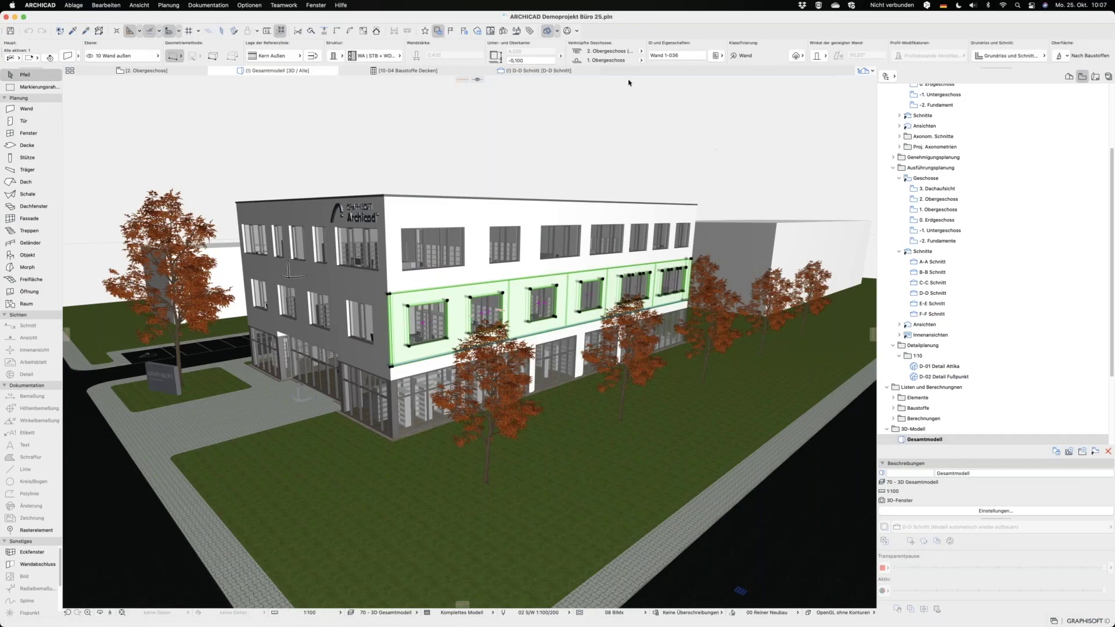
View the D-D Schnitt section, examine the exterior wall's layers at the first-floor slab and clear the wall selection
click(540, 71)
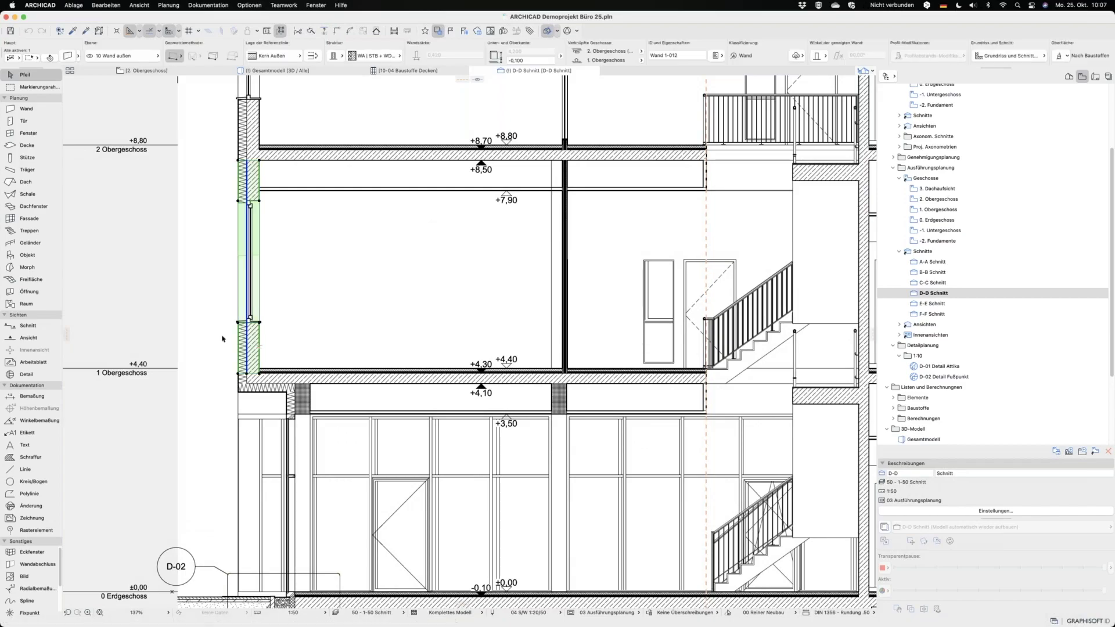
scroll(227, 341, up, 8)
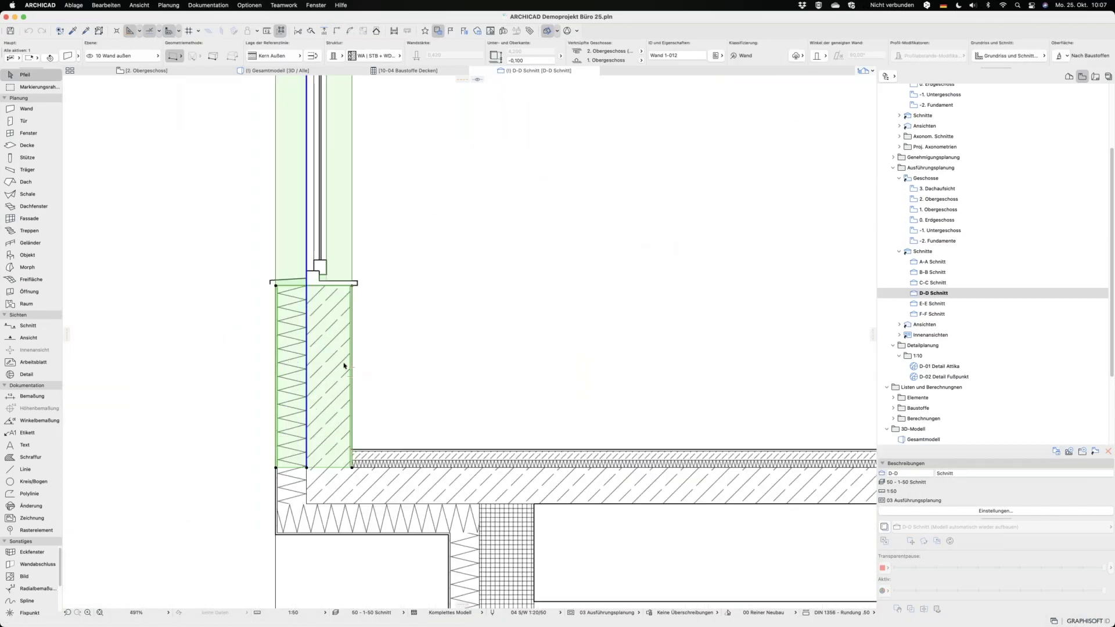
key(Escape)
scroll(349, 357, down, 10)
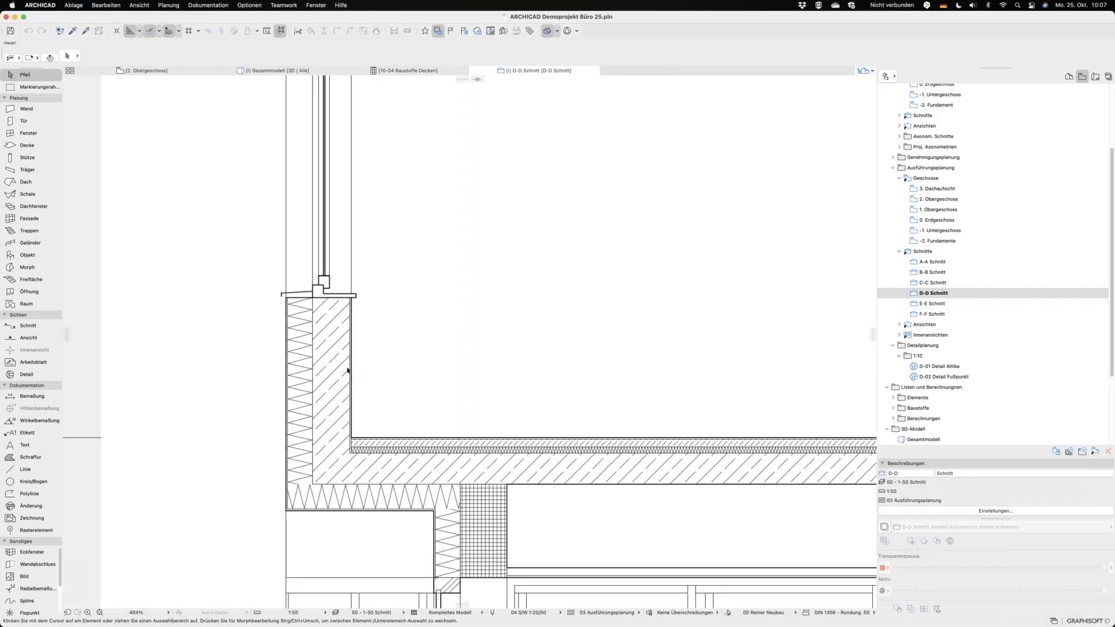
scroll(365, 347, down, 2)
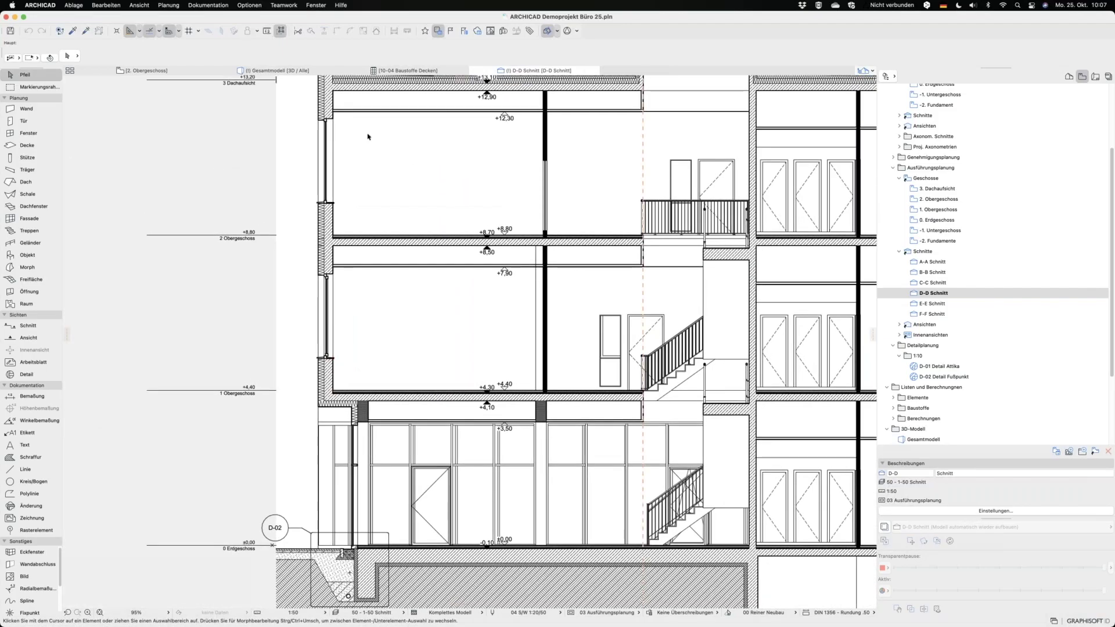
Return to the Gesamtmodell 3D view and highlight the first-floor exterior wall on the white facade, clearing the selection at the end
click(307, 70)
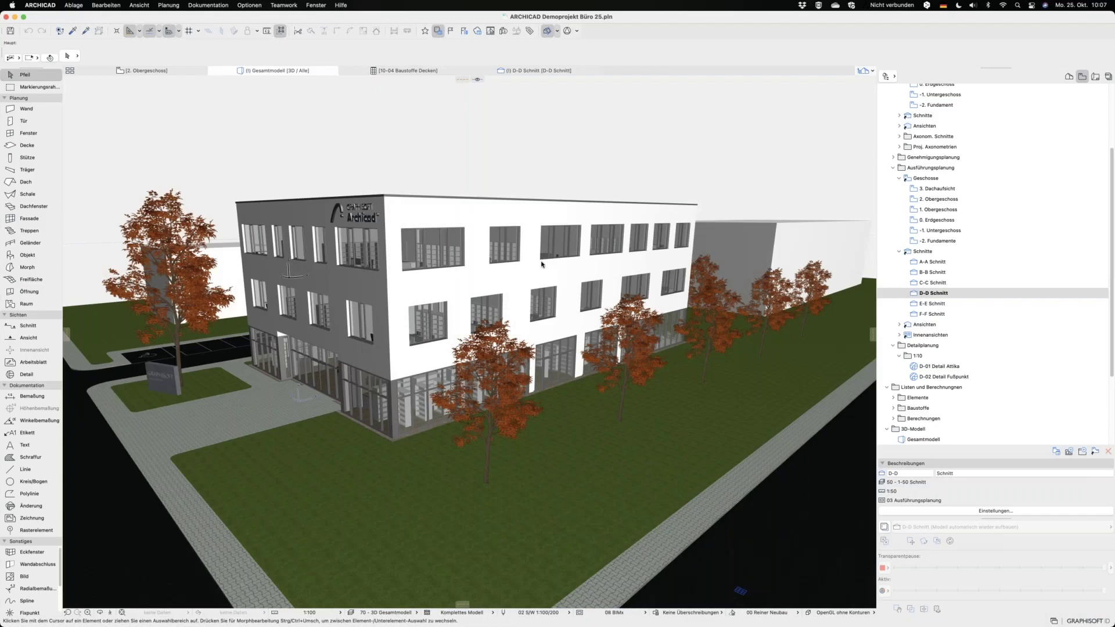
click(421, 363)
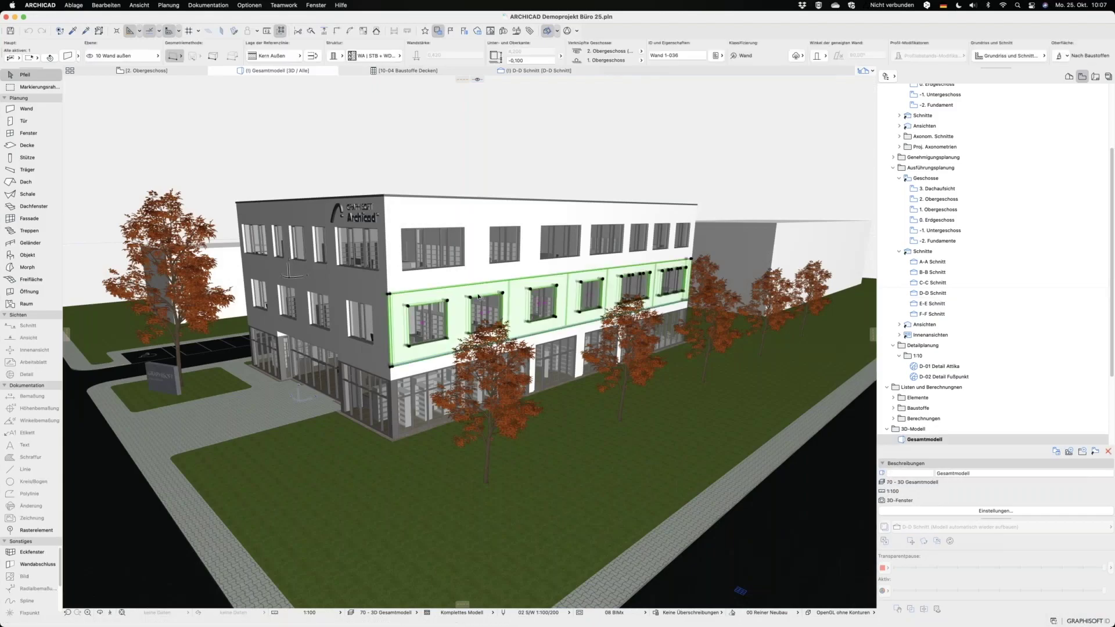
click(456, 156)
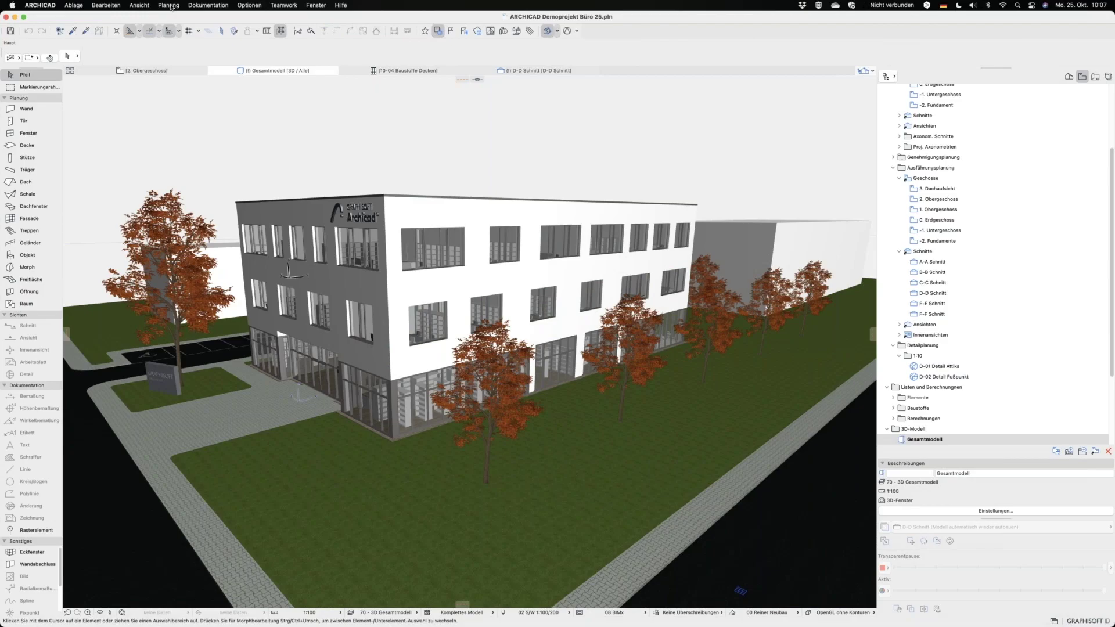
Show the project's Berechnungsregeln, select the 2,50 m² surface rule for component openings and widen the property column
click(249, 5)
mouse_move(270, 93)
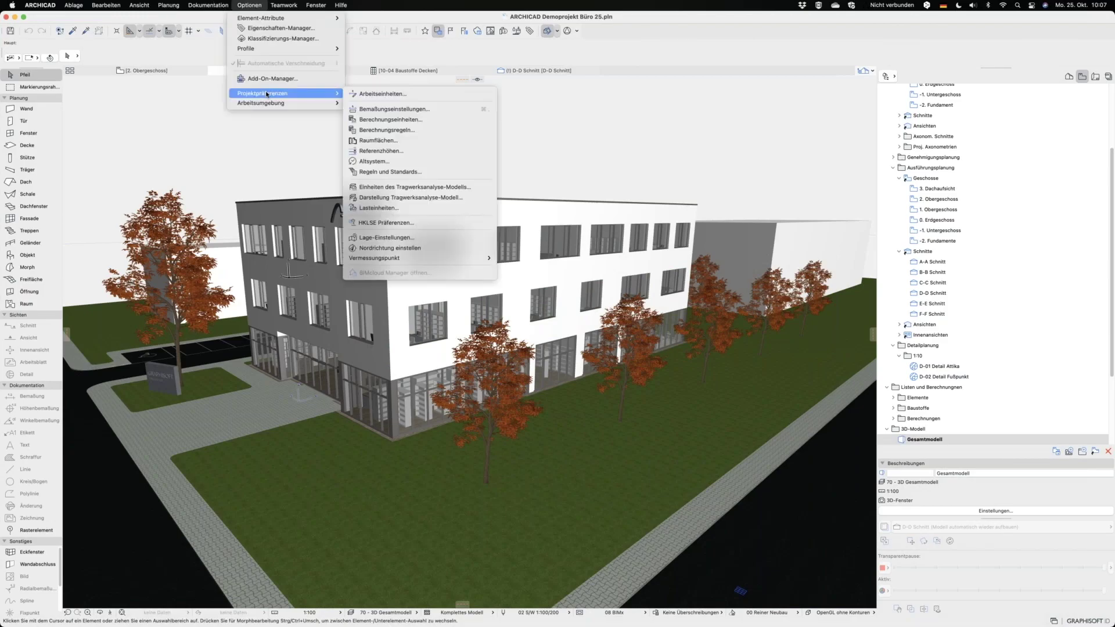
click(407, 130)
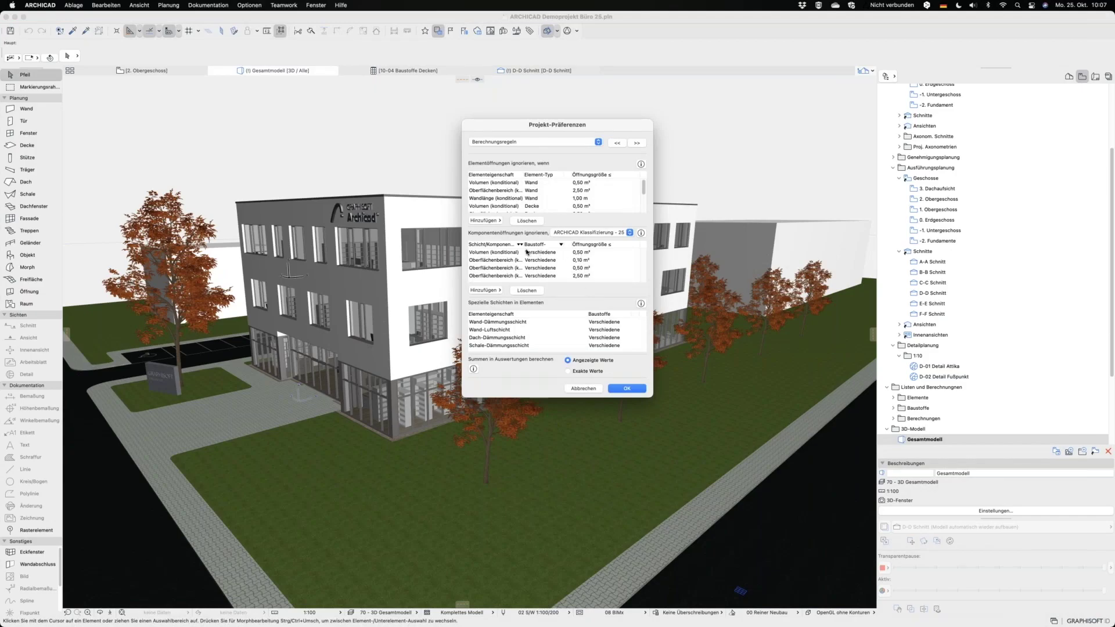
mouse_move(550, 276)
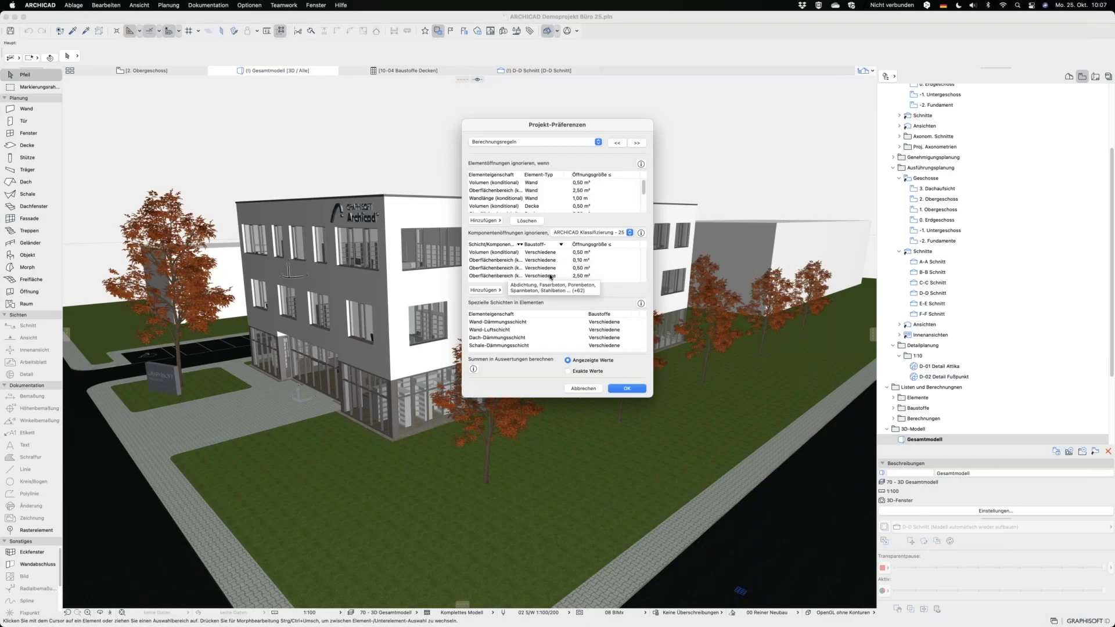
click(550, 277)
drag(521, 244, 533, 243)
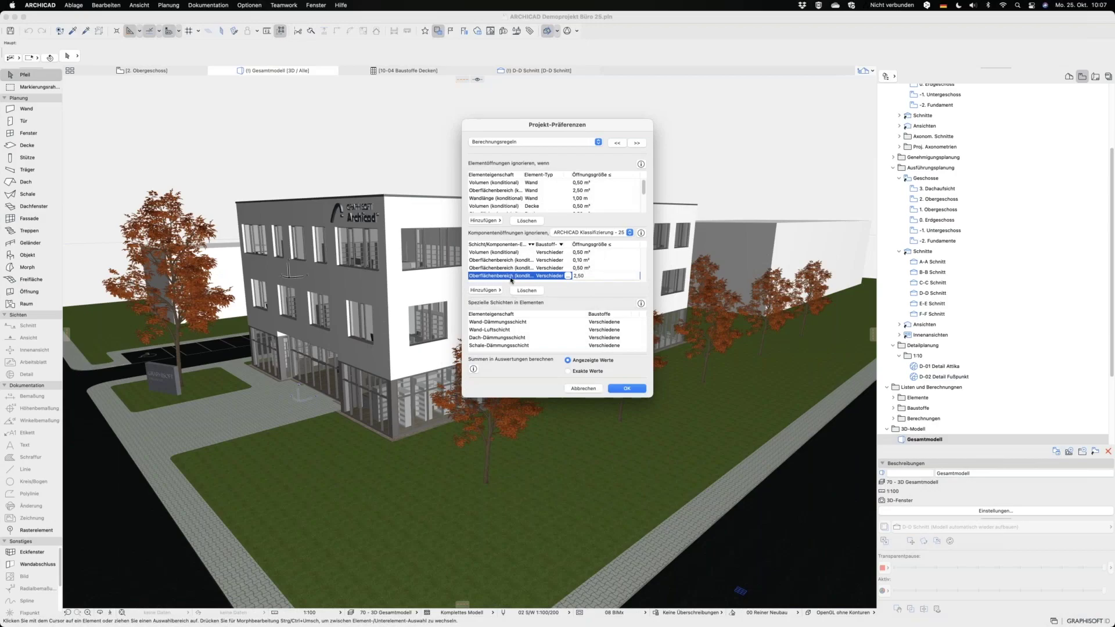
Inspect the Baustoffe and Beton classifications of the 2,50 m² surface rule, check the volume rule and dismiss the project preferences without saving
click(568, 277)
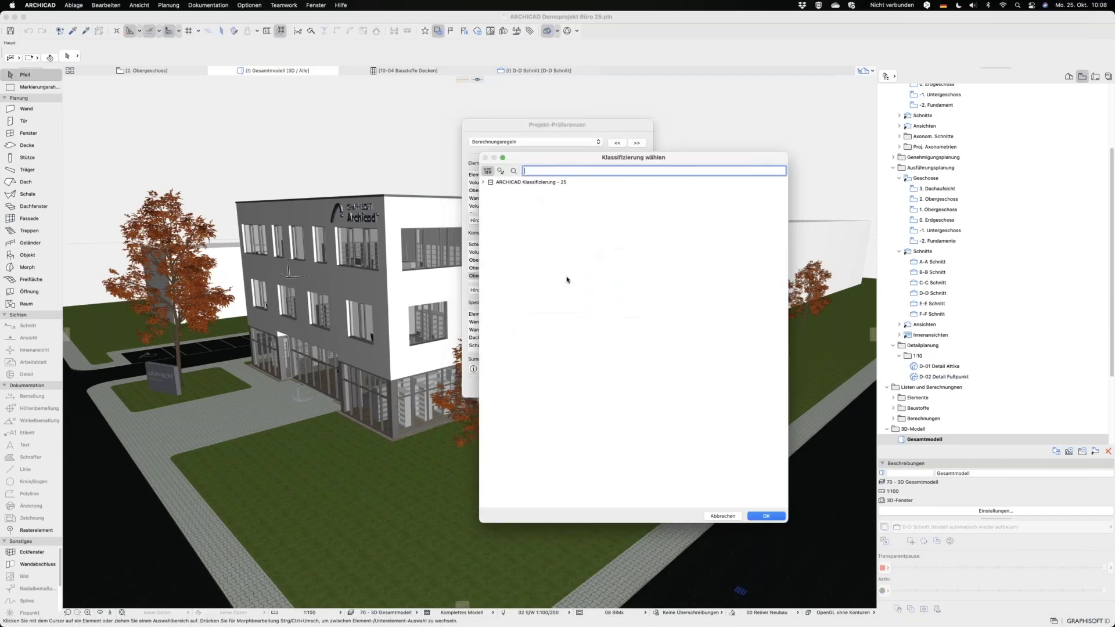
click(483, 182)
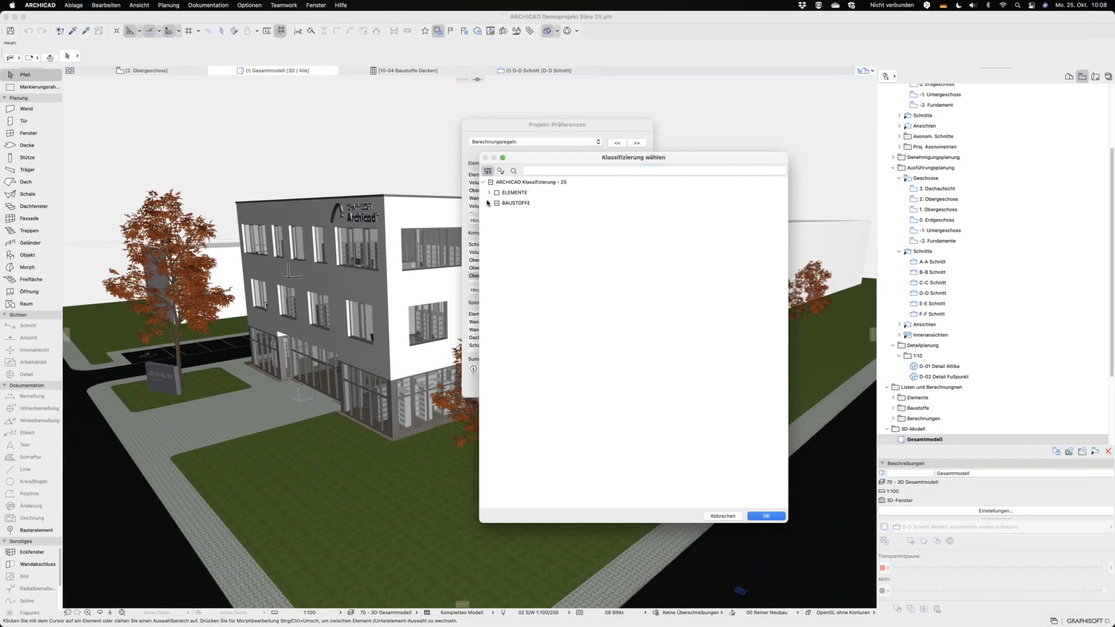
click(489, 203)
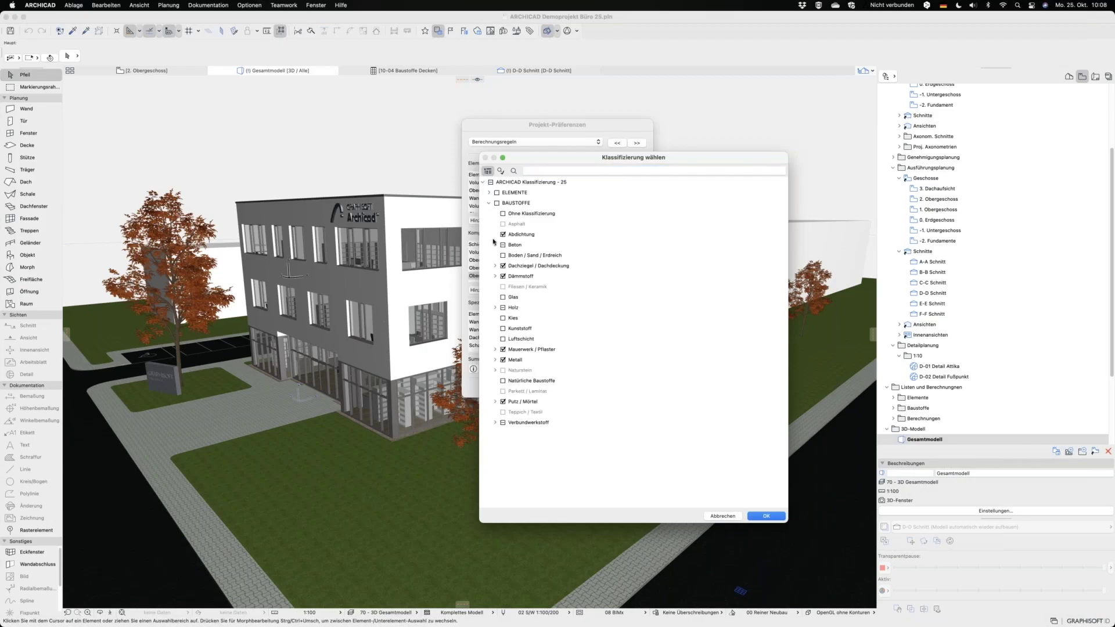
click(495, 245)
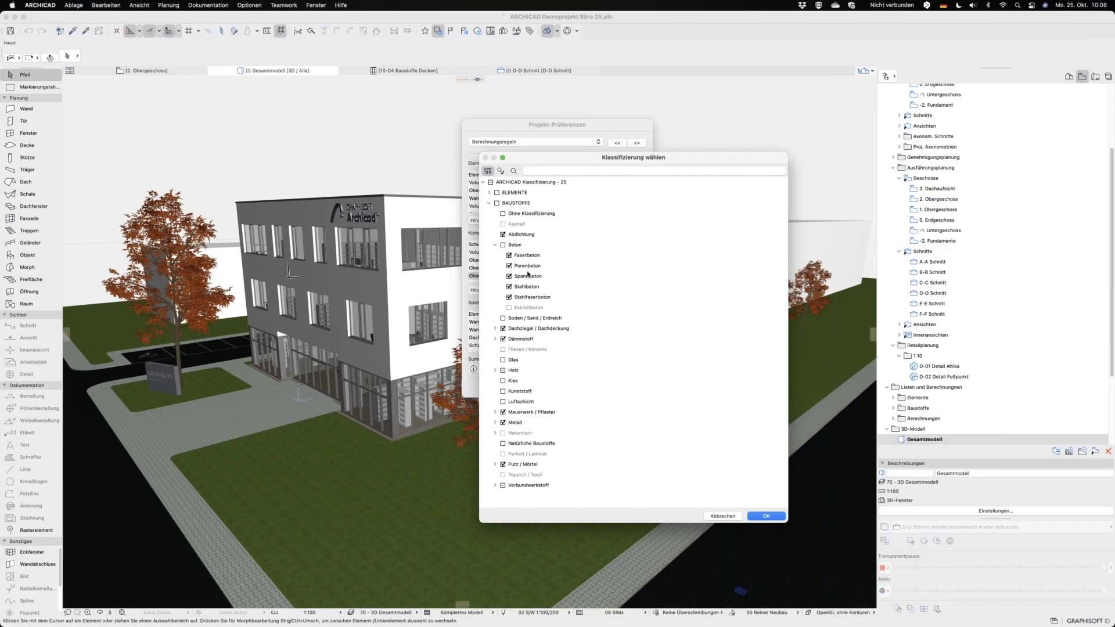
click(720, 516)
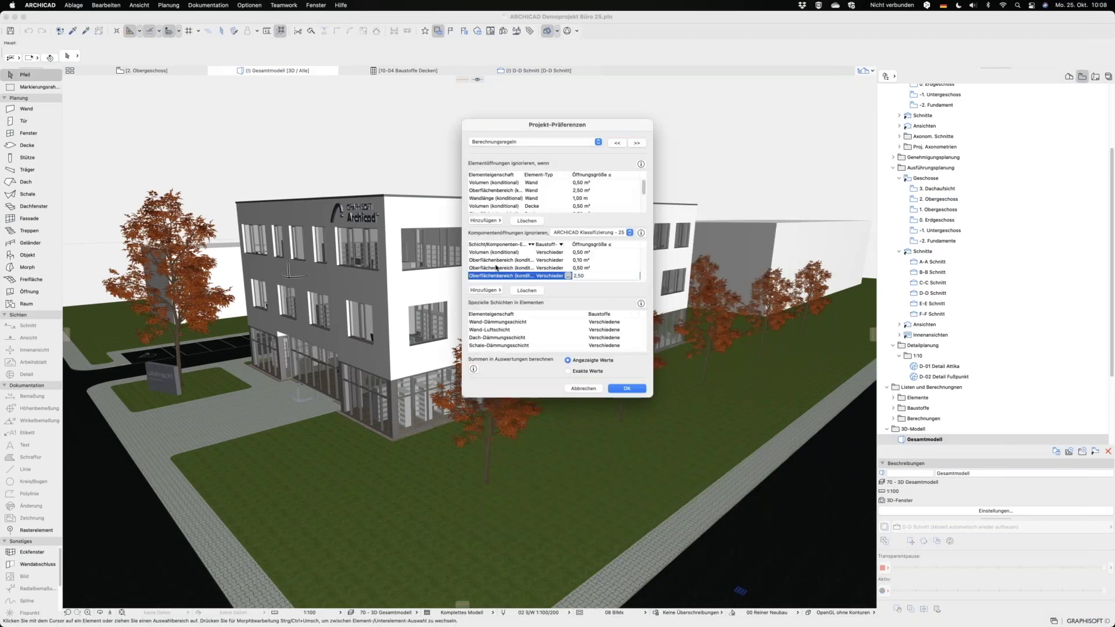
click(498, 253)
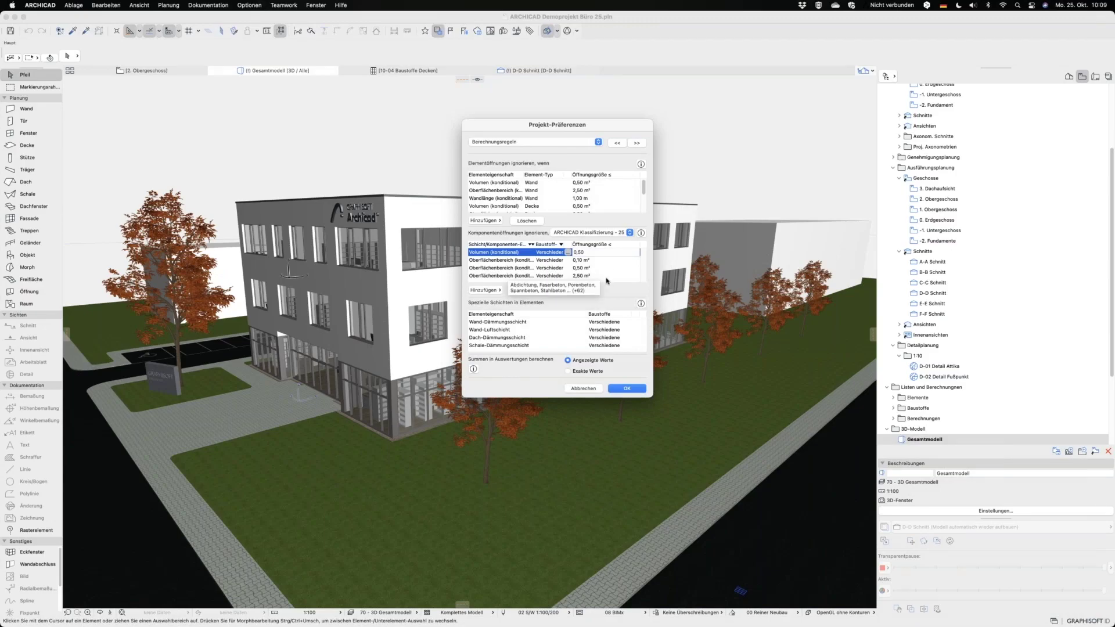
click(591, 388)
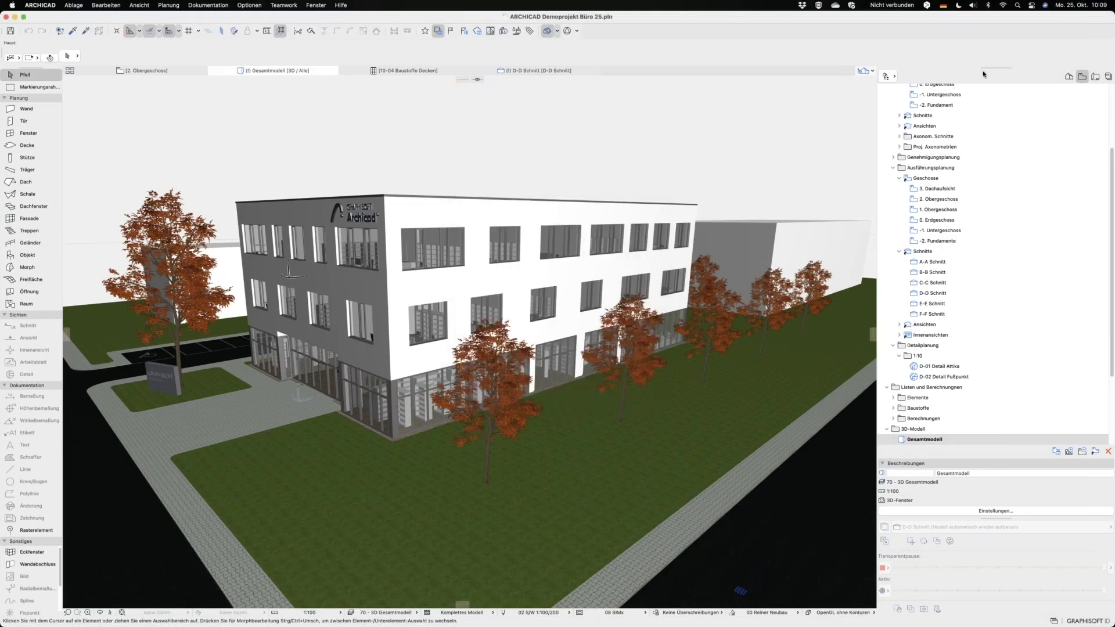
View the 10-04 Baustoffe Decken schedule at full width and highlight the Erdgeschoss and first Obergeschoss surface areas calculated by the Berechnungsregeln
click(404, 72)
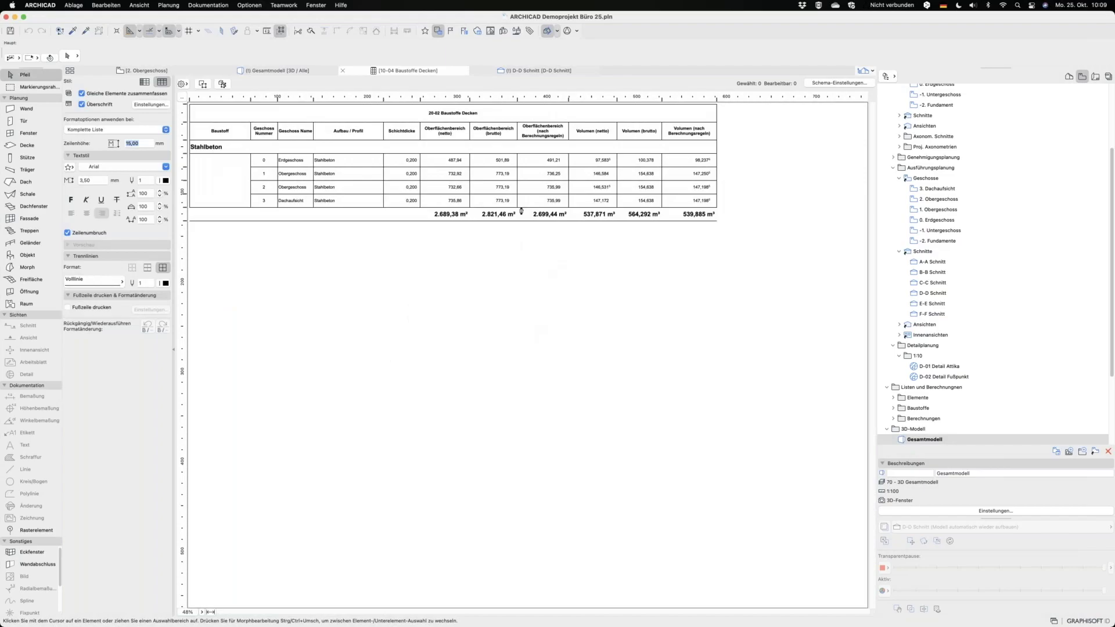
click(210, 612)
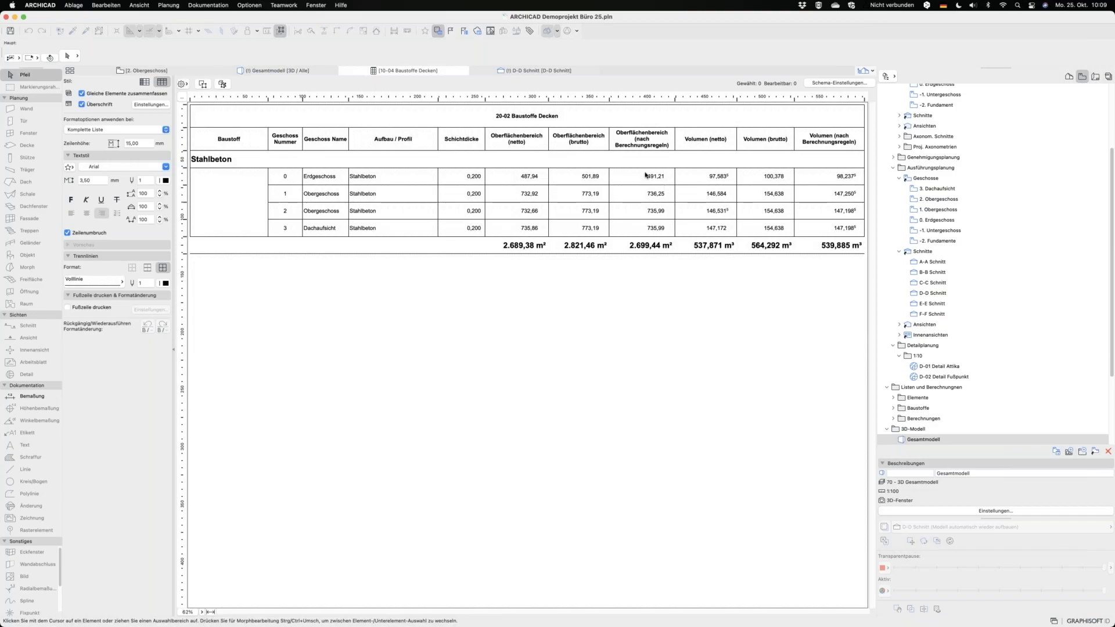
click(644, 177)
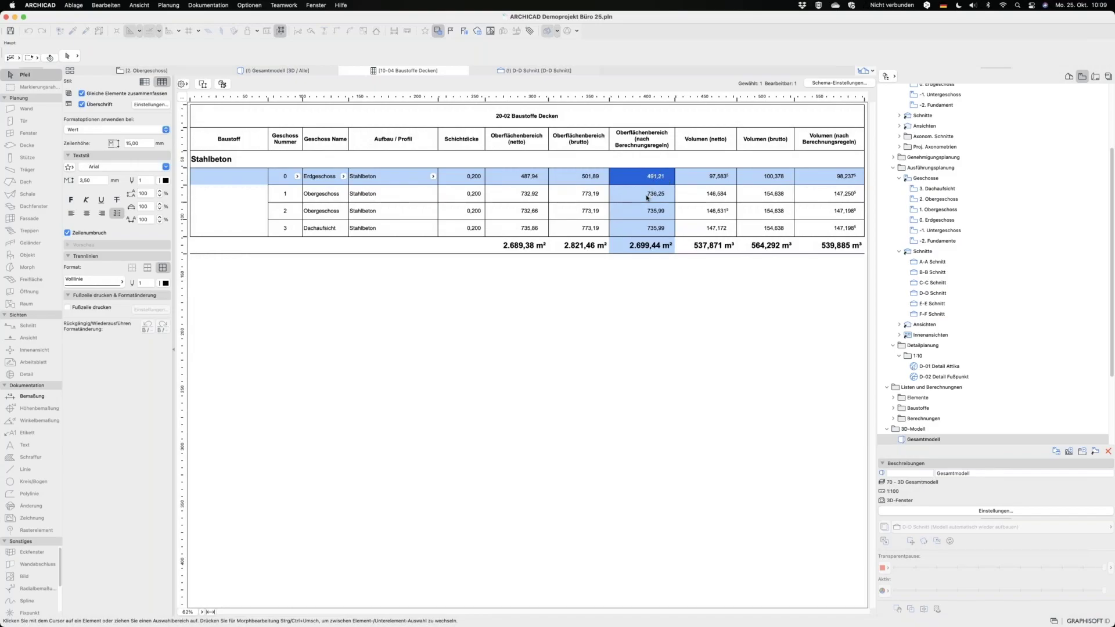
click(647, 196)
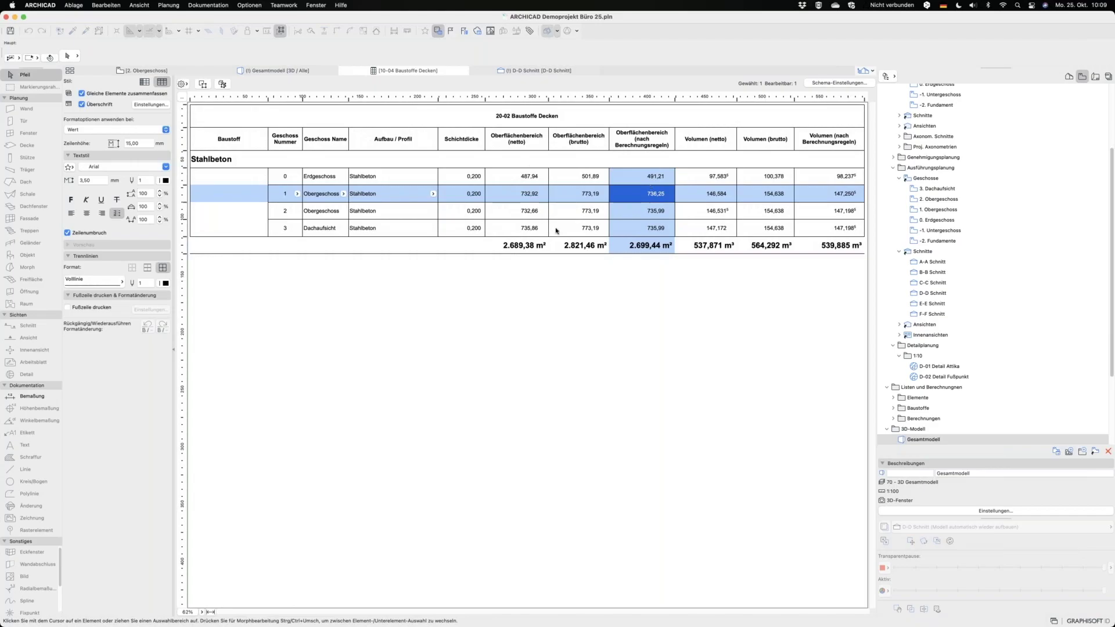
Switch to Safari and find the Berechnungsregeln section in the "Migration auf Archicad 25" article
key(super+Tab)
key(super+Tab)
key(super+Tab)
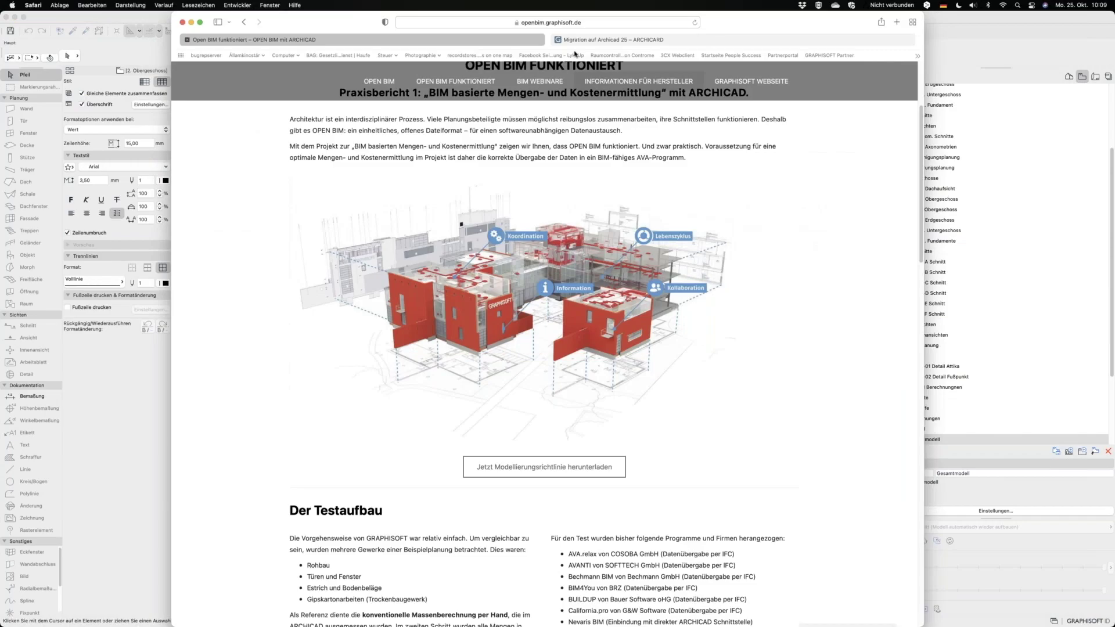
click(585, 40)
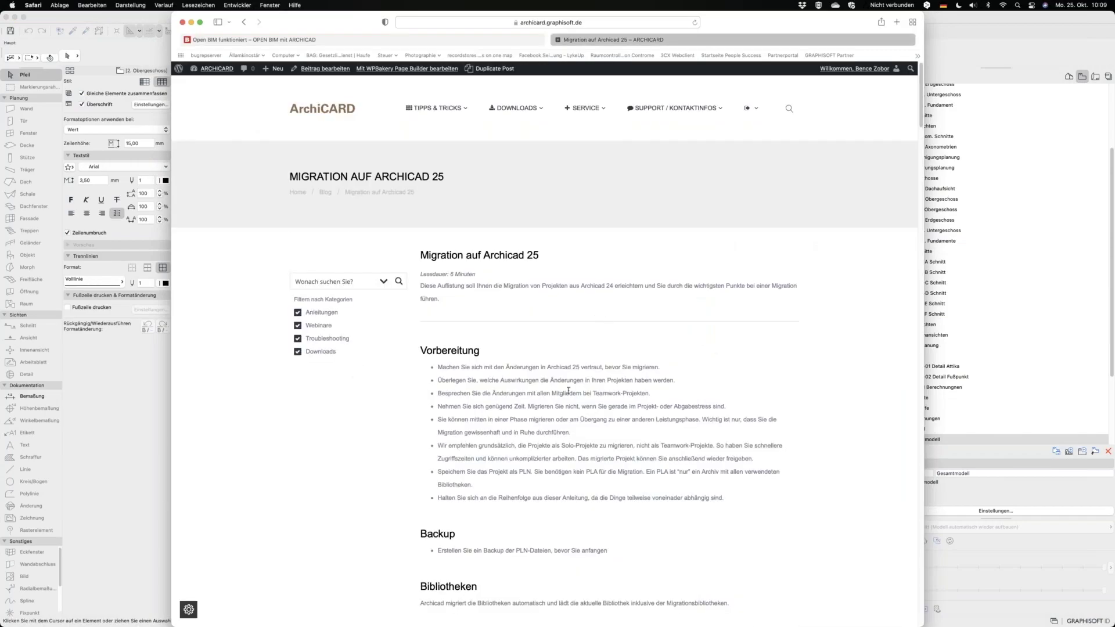
scroll(568, 393, down, 5)
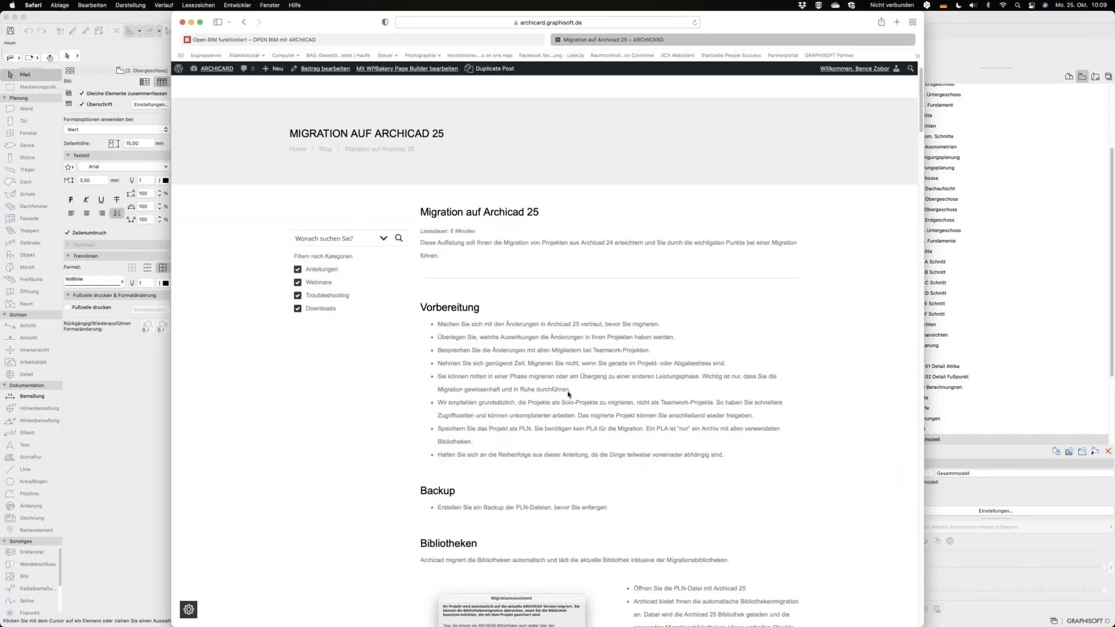
scroll(539, 277, up, 5)
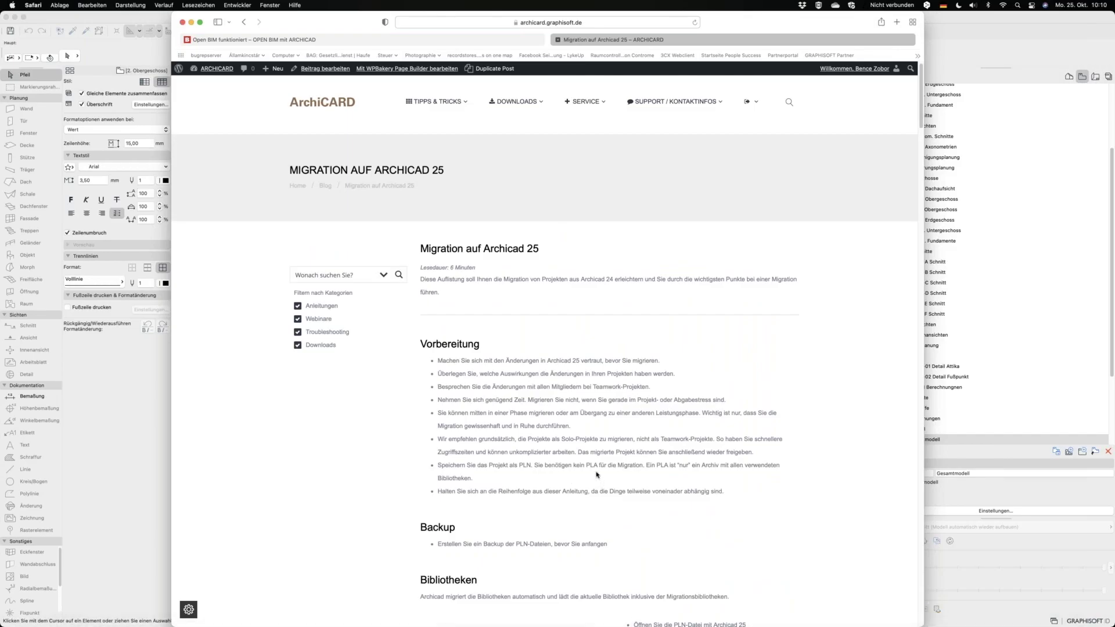
scroll(596, 471, down, 15)
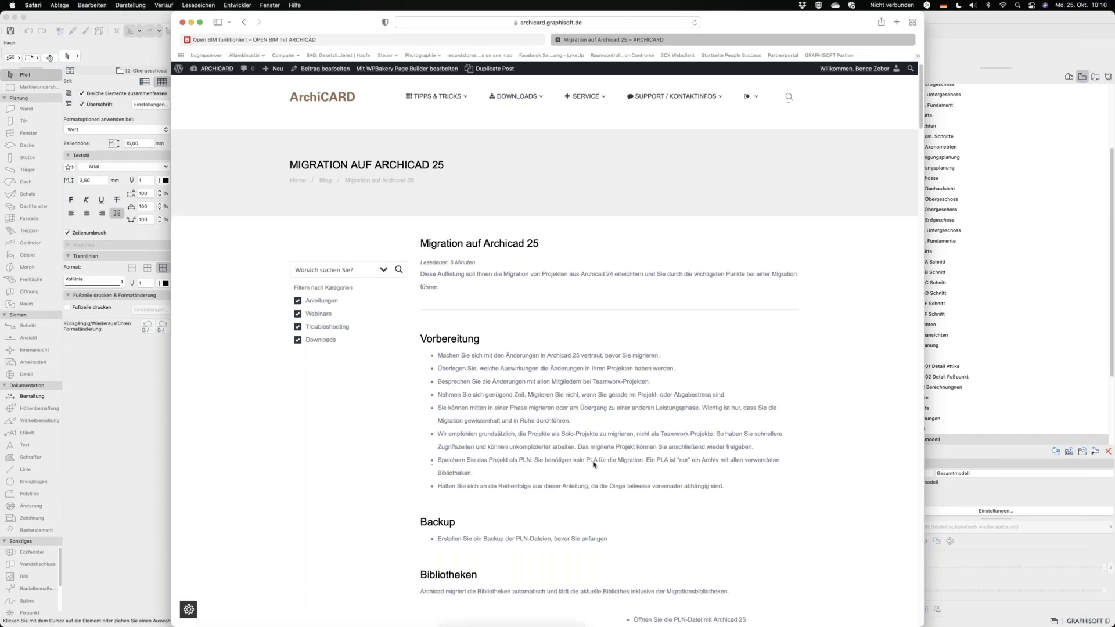
scroll(595, 430, down, 10)
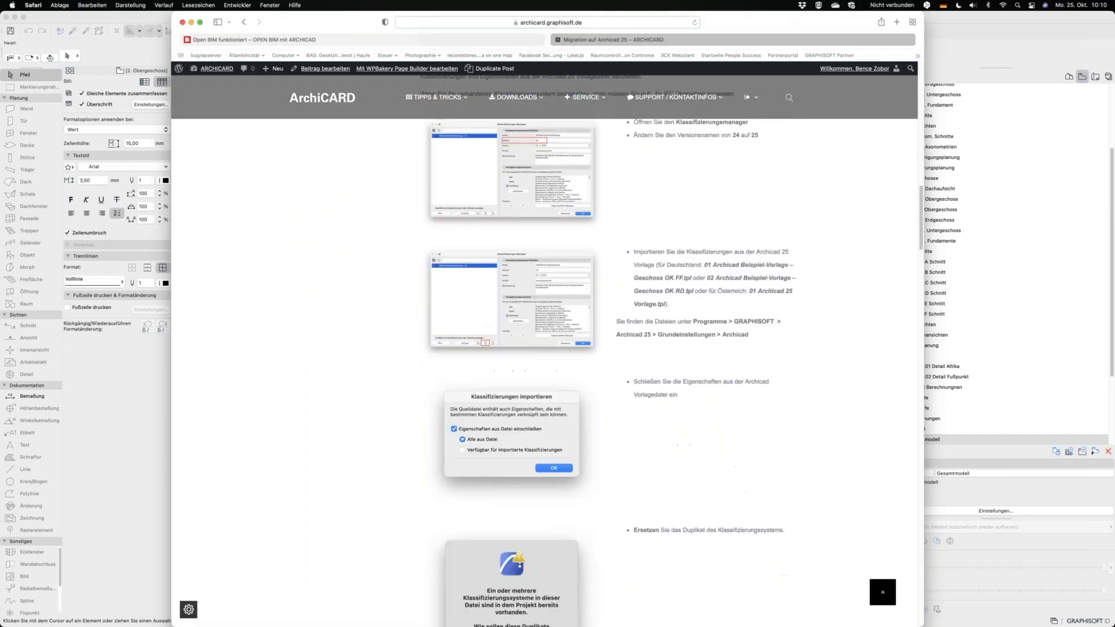
scroll(588, 414, down, 10)
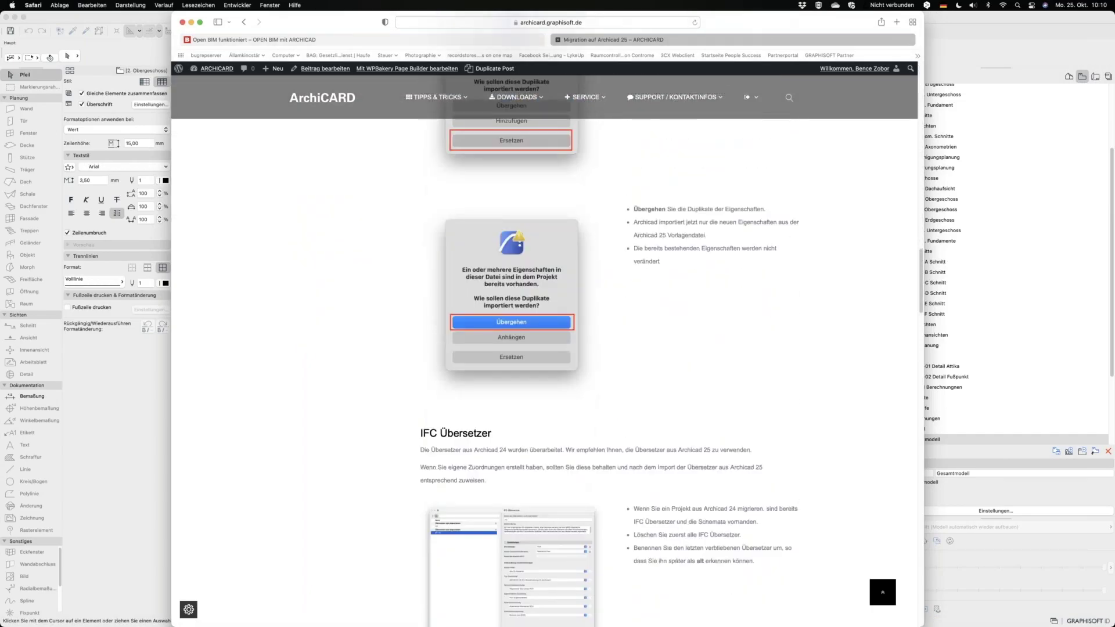
scroll(587, 414, down, 6)
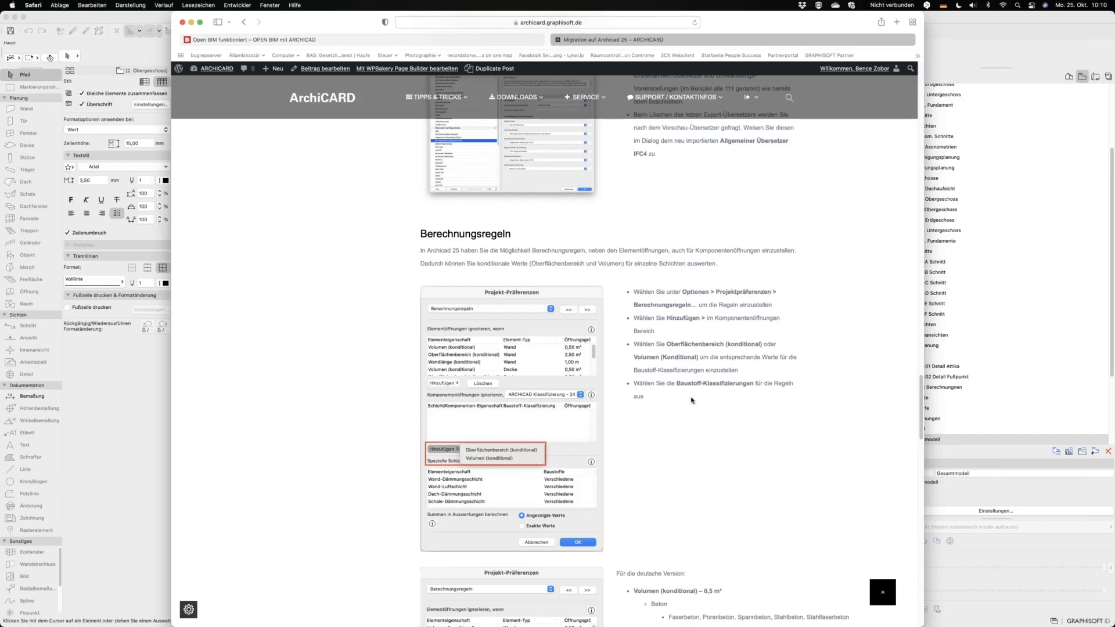
Read the recommended component-opening rules and Baustoff classifications for the German and Austrian versions
scroll(691, 400, down, 2)
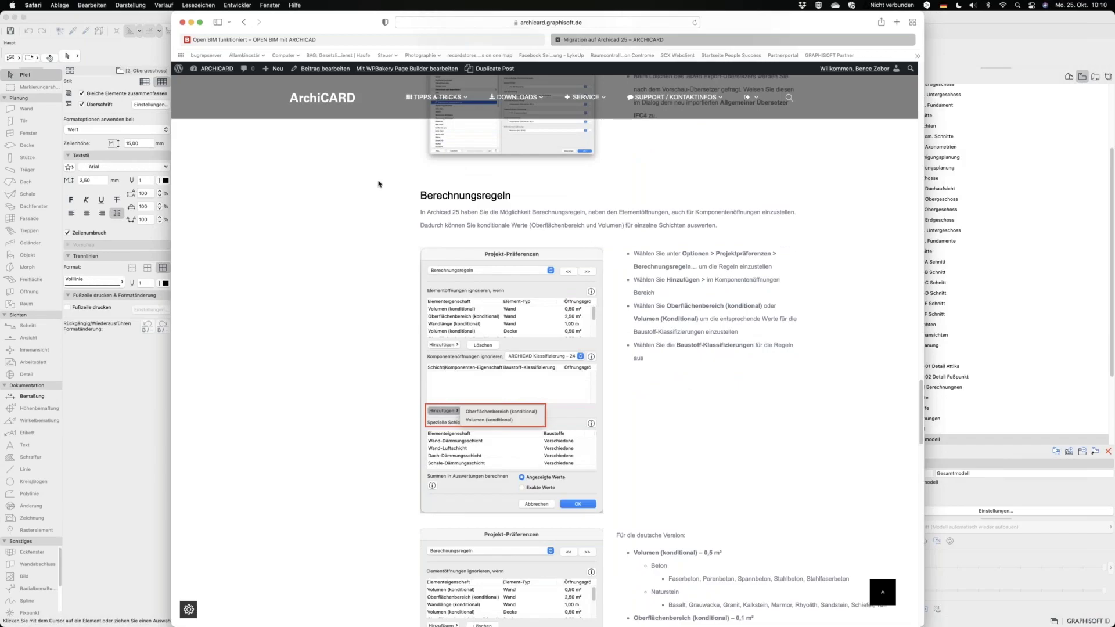
scroll(683, 414, down, 5)
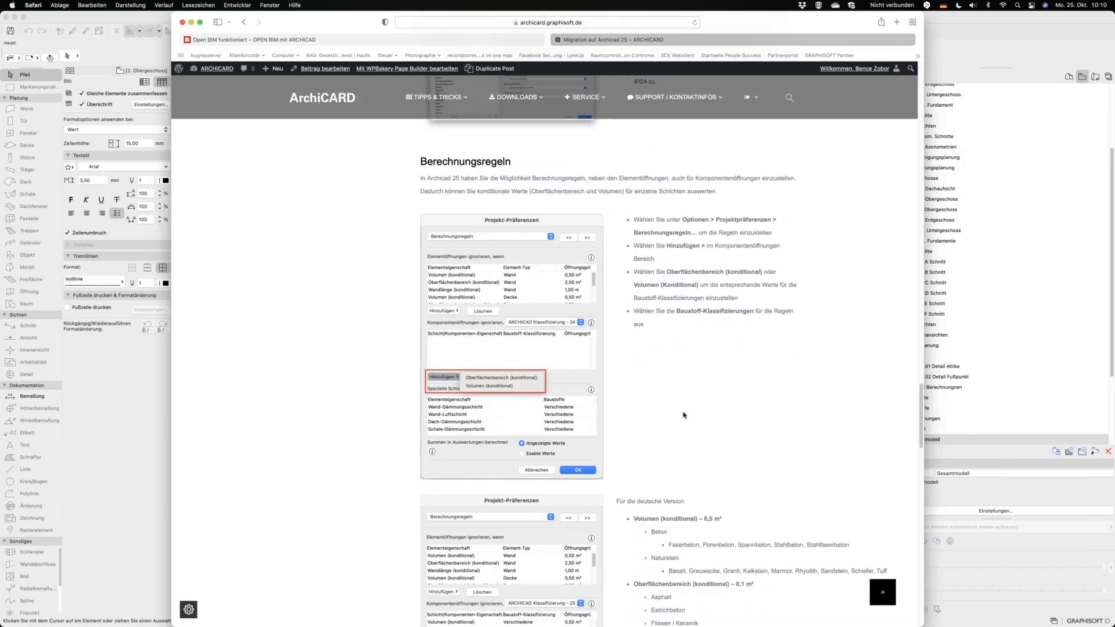
scroll(707, 253, down, 1)
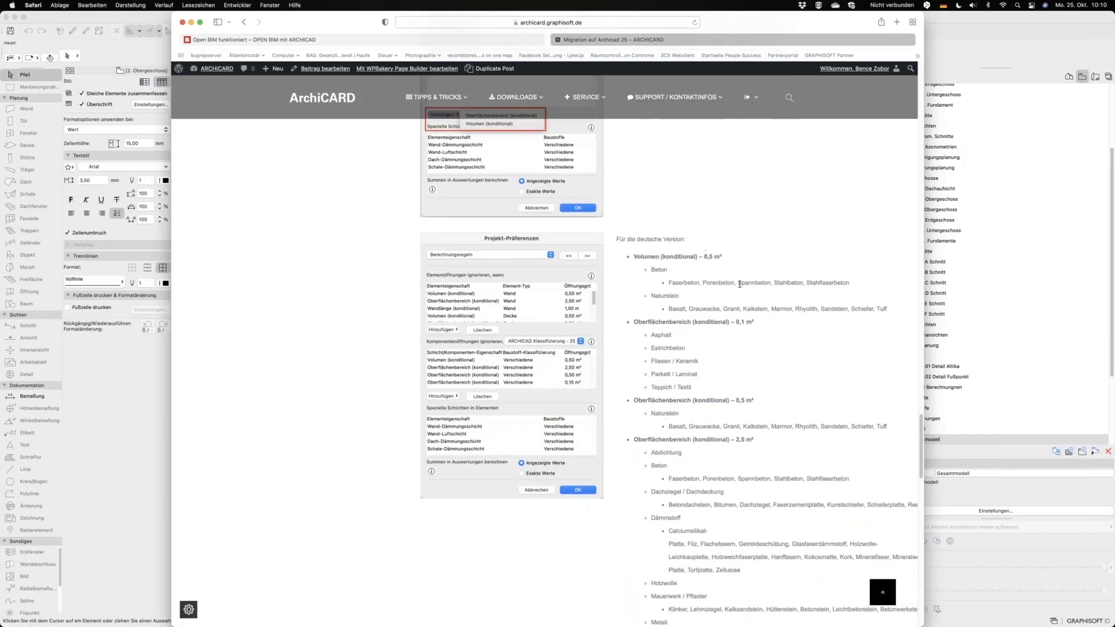
scroll(714, 456, down, 3)
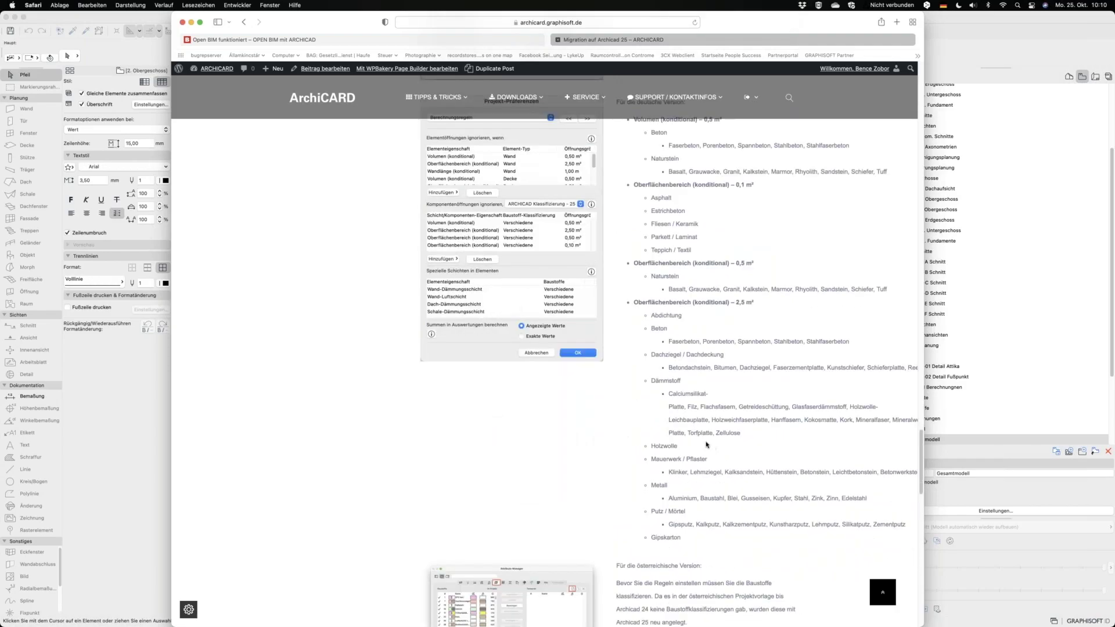
scroll(712, 447, down, 2)
scroll(671, 348, down, 15)
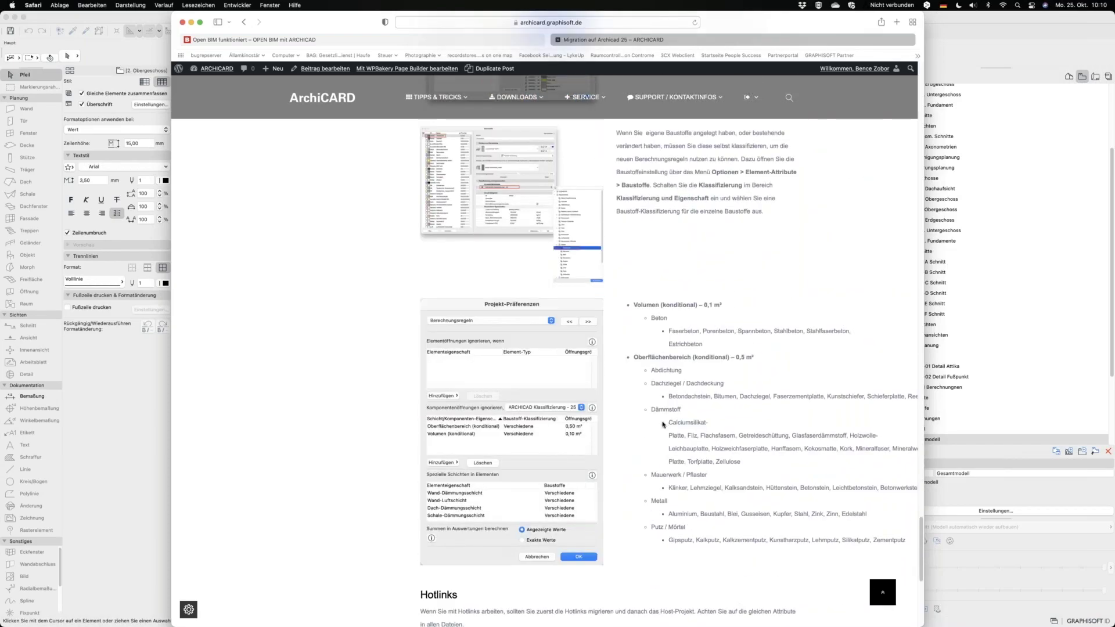
Find the IFC Übersetzer section of the migration article and return to the 2. Obergeschoss floor plan in Archicad
scroll(662, 426, up, 10)
scroll(659, 420, up, 15)
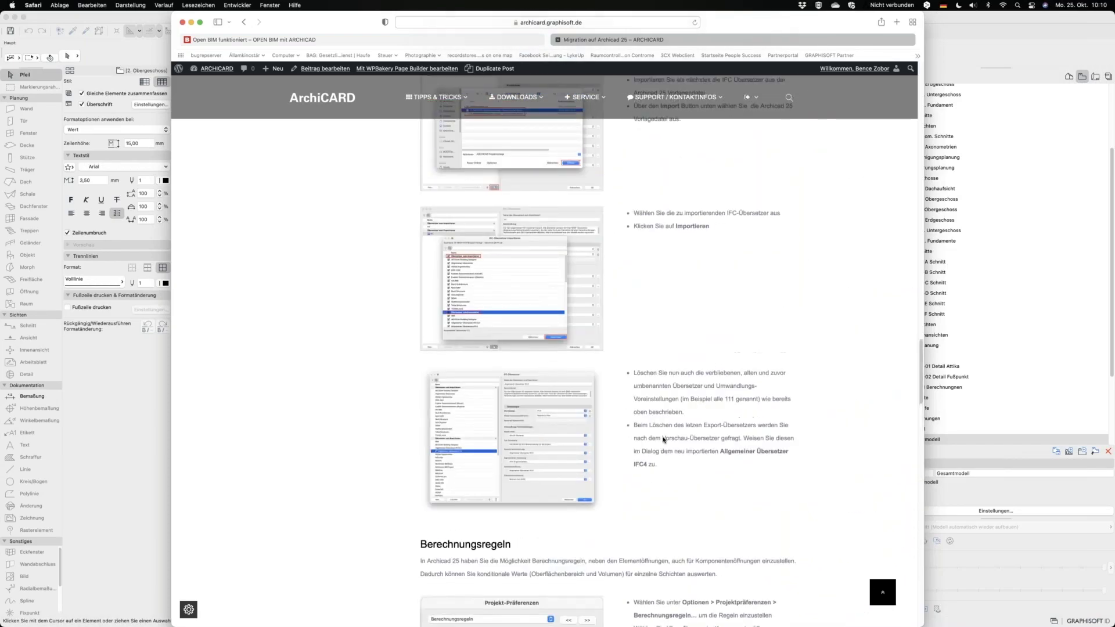
scroll(659, 421, down, 3)
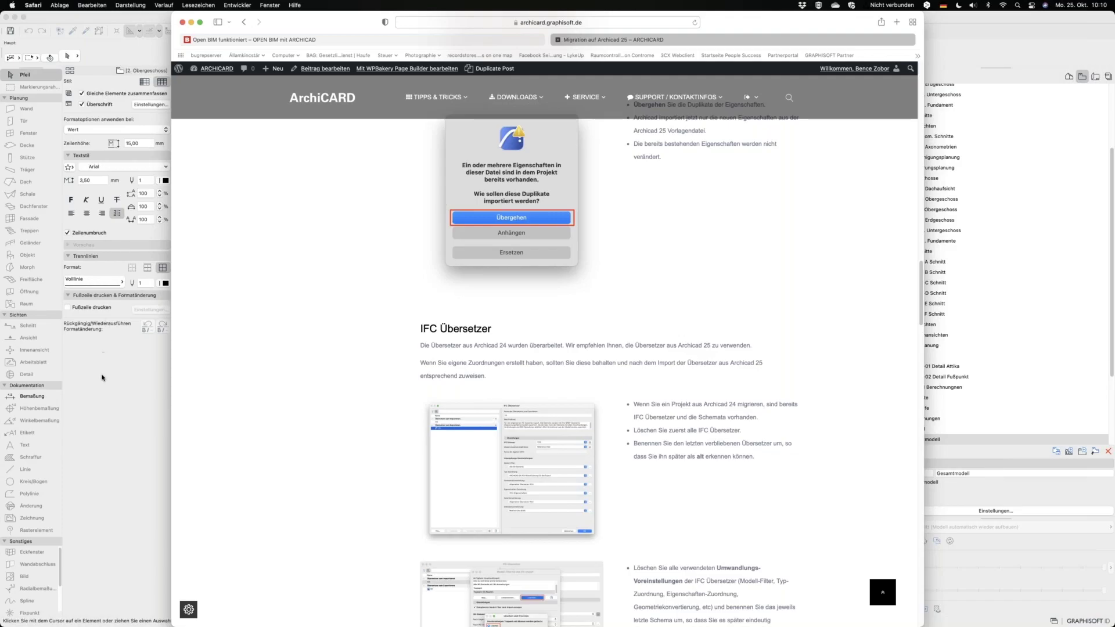
click(129, 376)
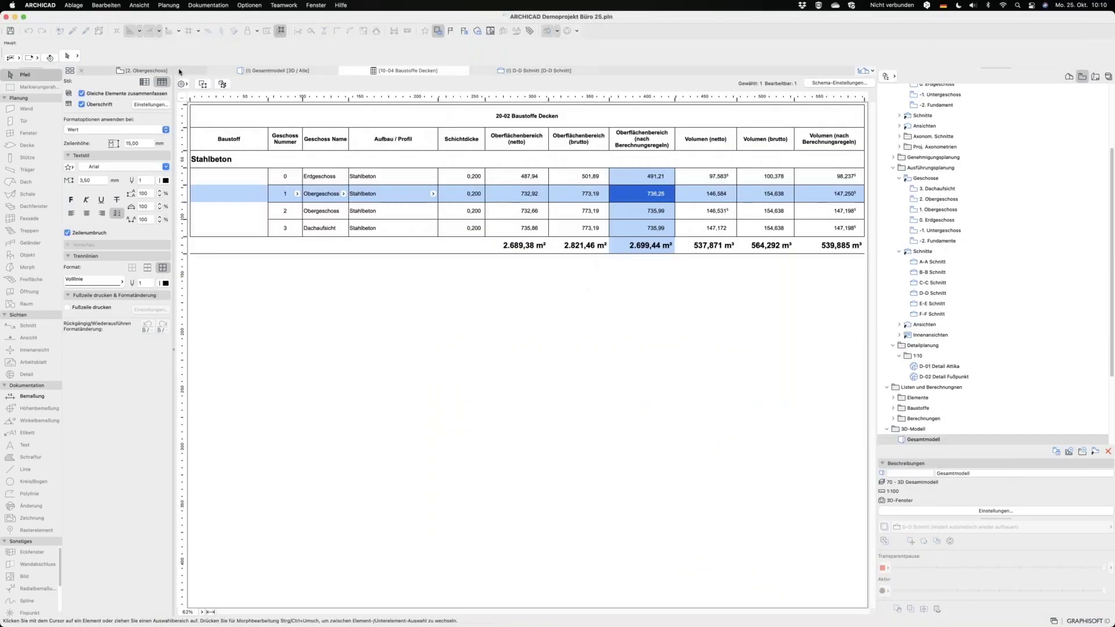
key(F2)
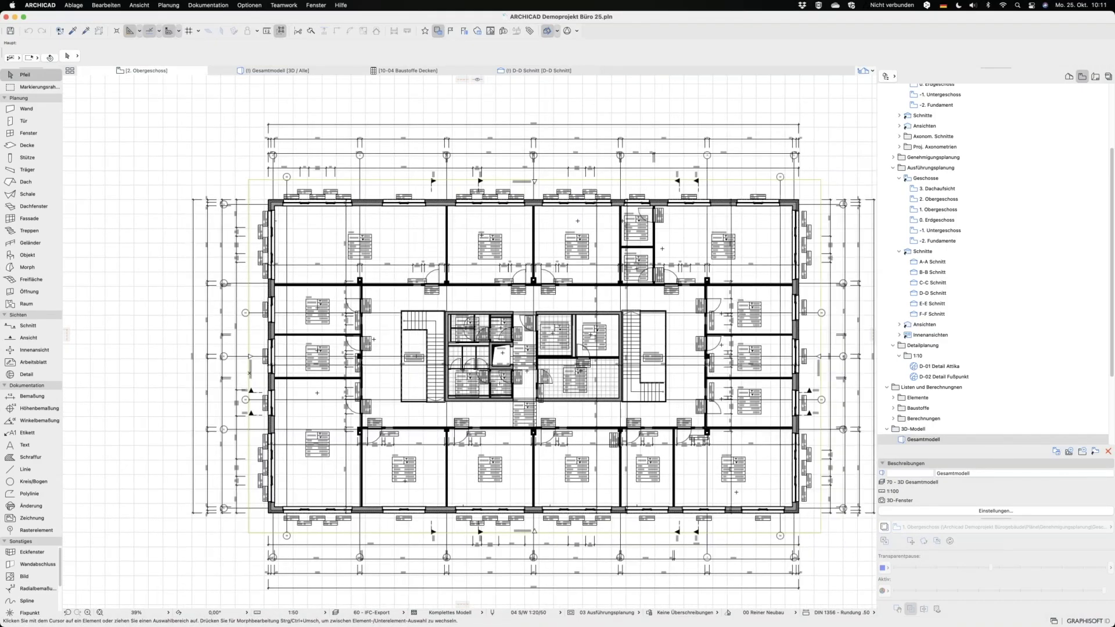
Open the IFC-Übersetzer settings and display the Bexel export translator
click(75, 5)
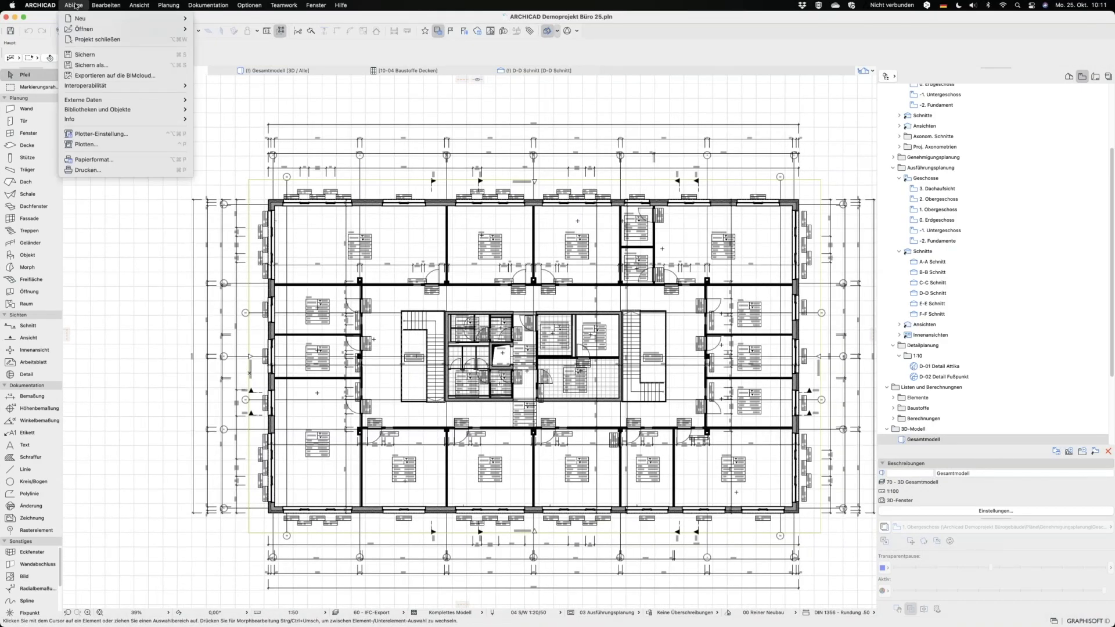
mouse_move(91, 86)
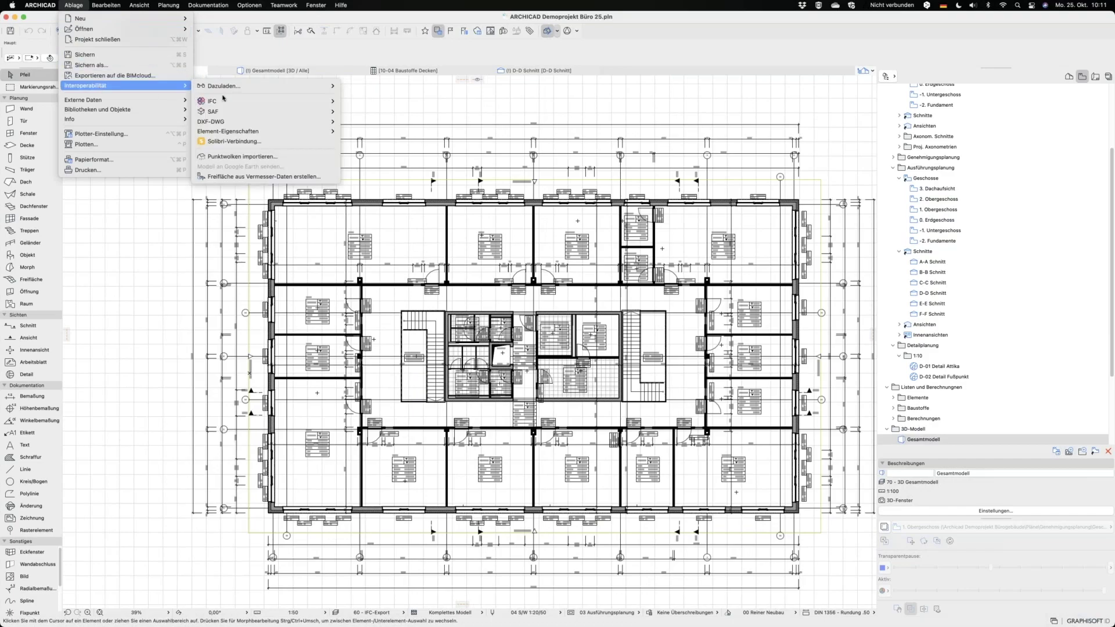
mouse_move(239, 103)
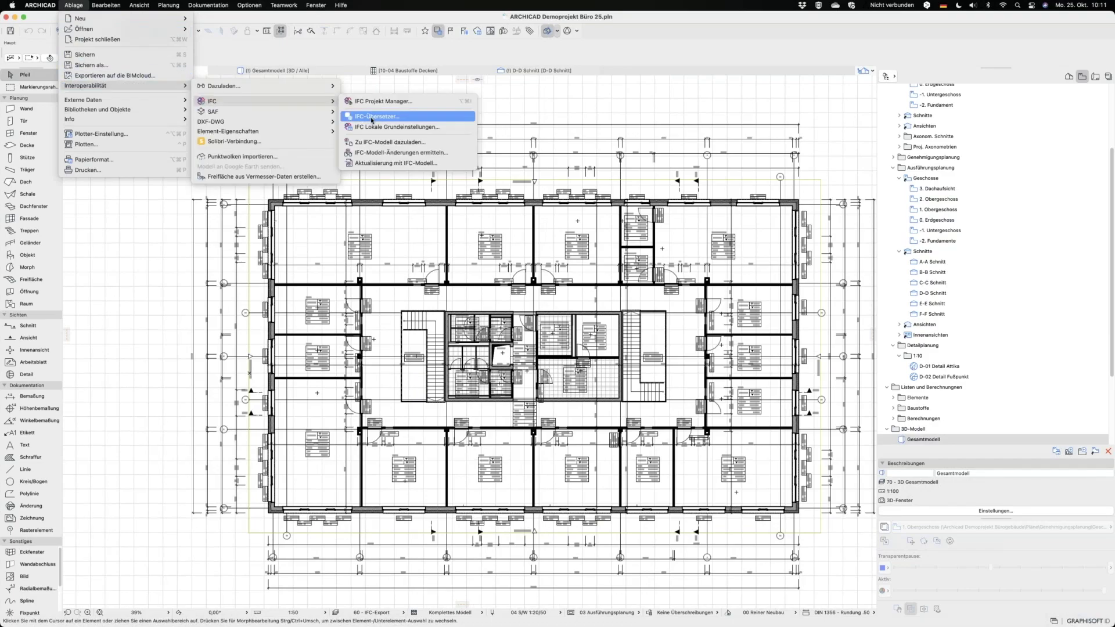
click(375, 118)
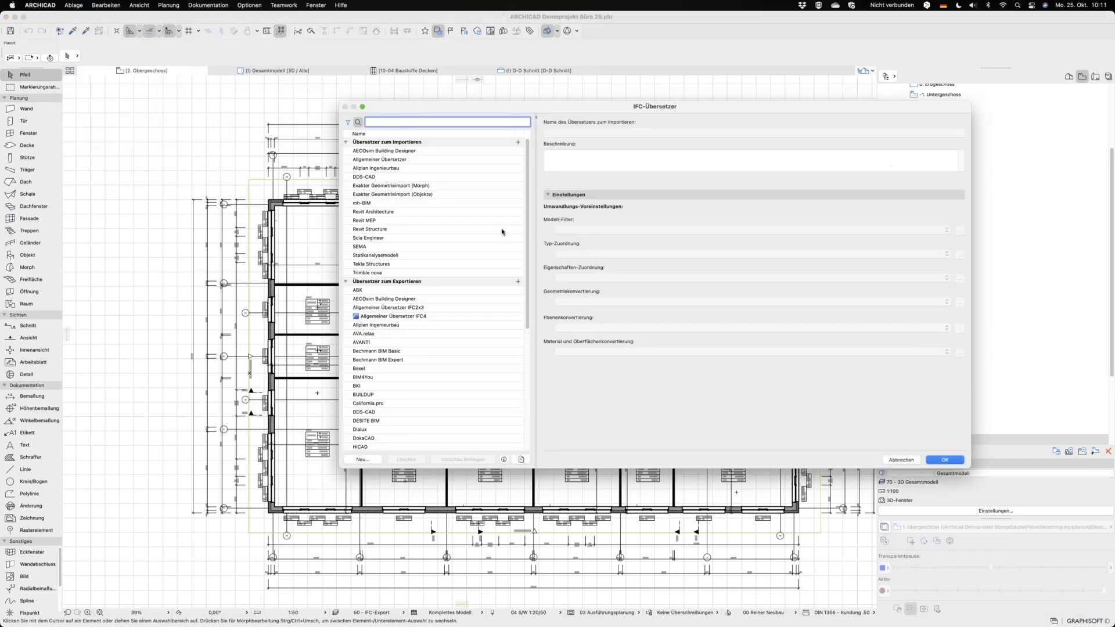
click(370, 370)
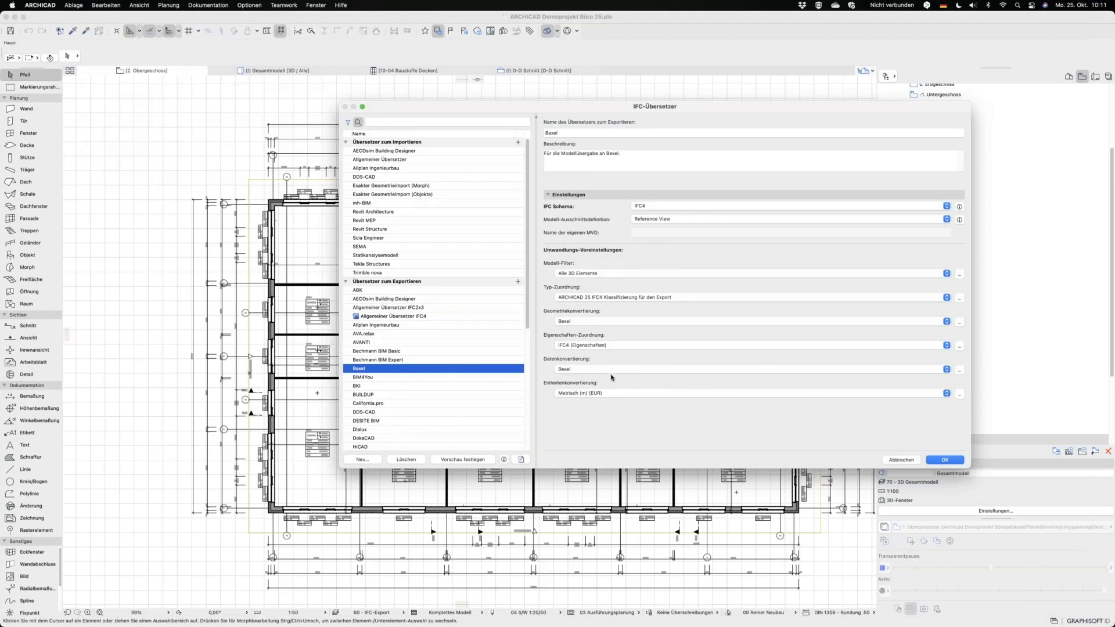
Inspect the Komponenten-Parameter export options in the Bexel data conversion and dismiss the translator settings without saving
click(959, 370)
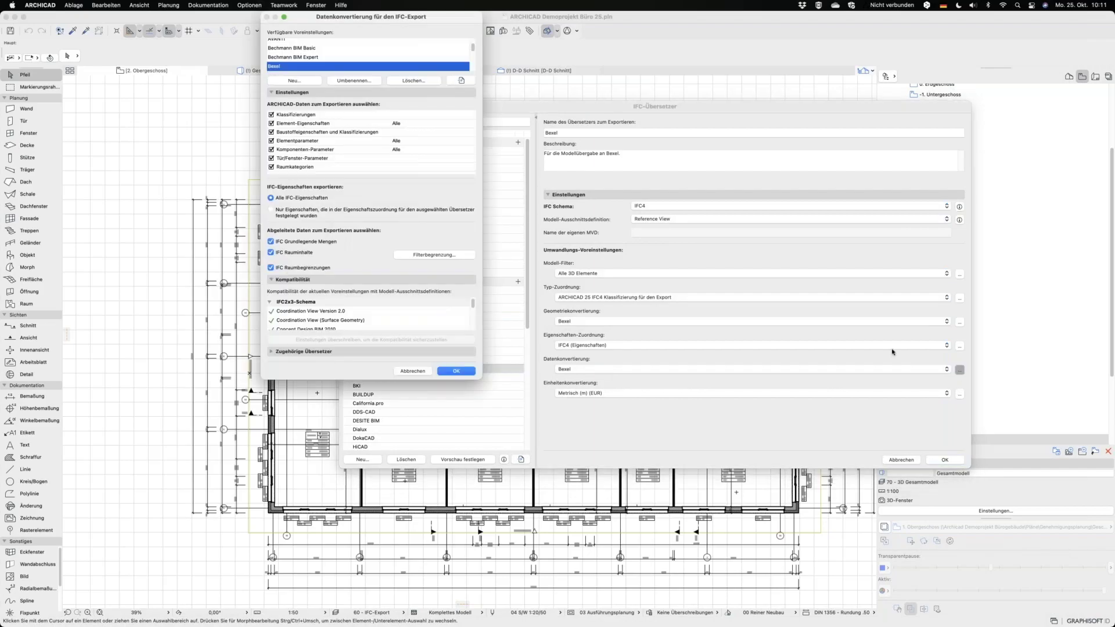
drag(321, 27, 472, 78)
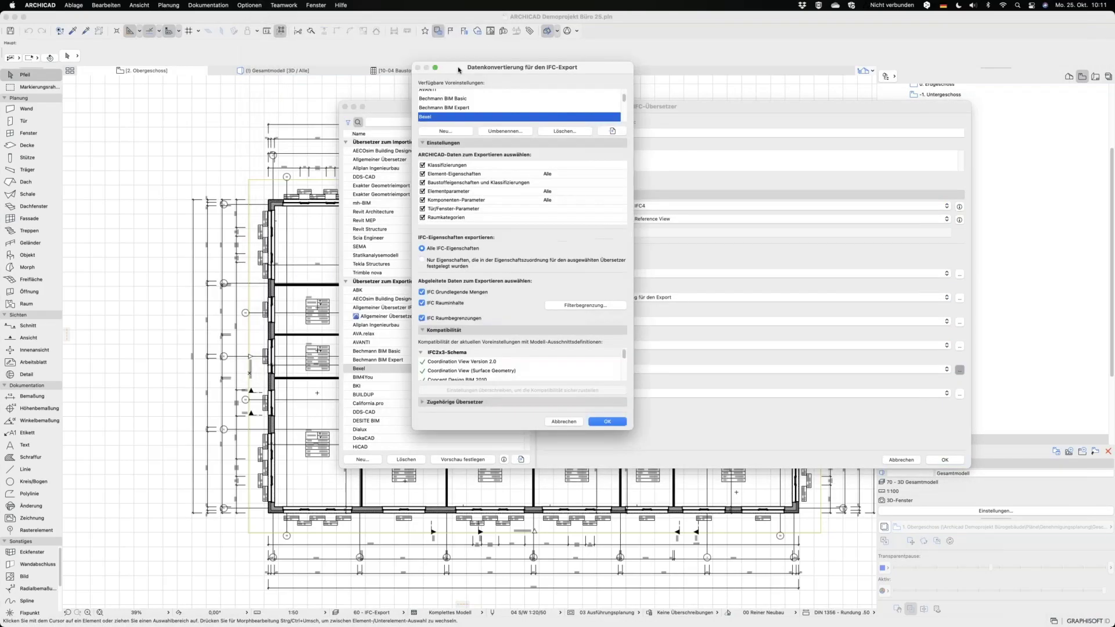
click(456, 200)
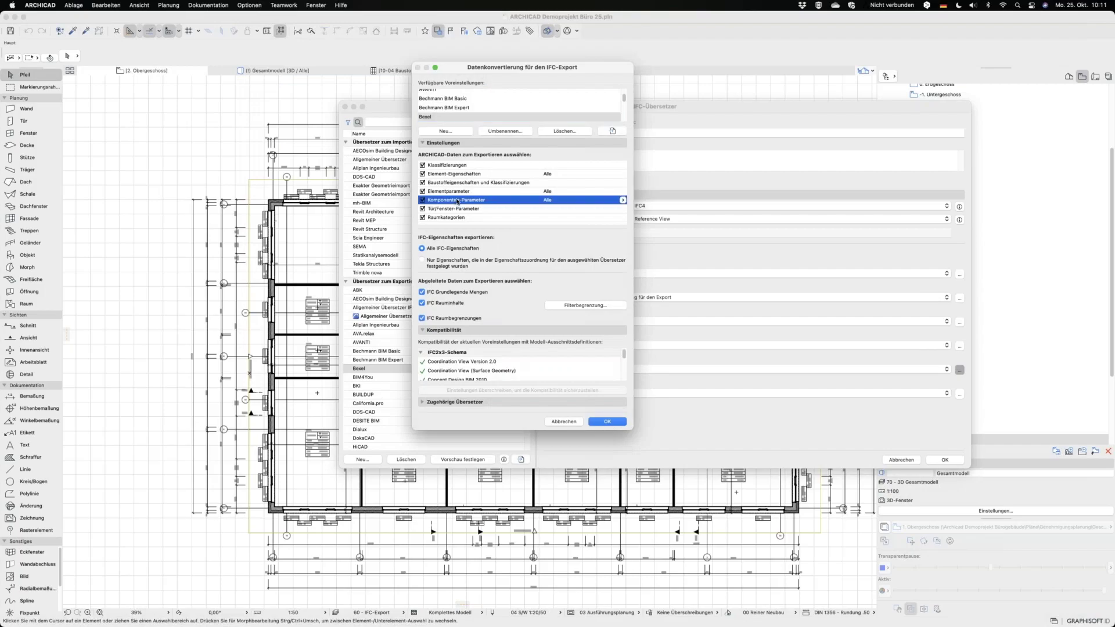
click(622, 200)
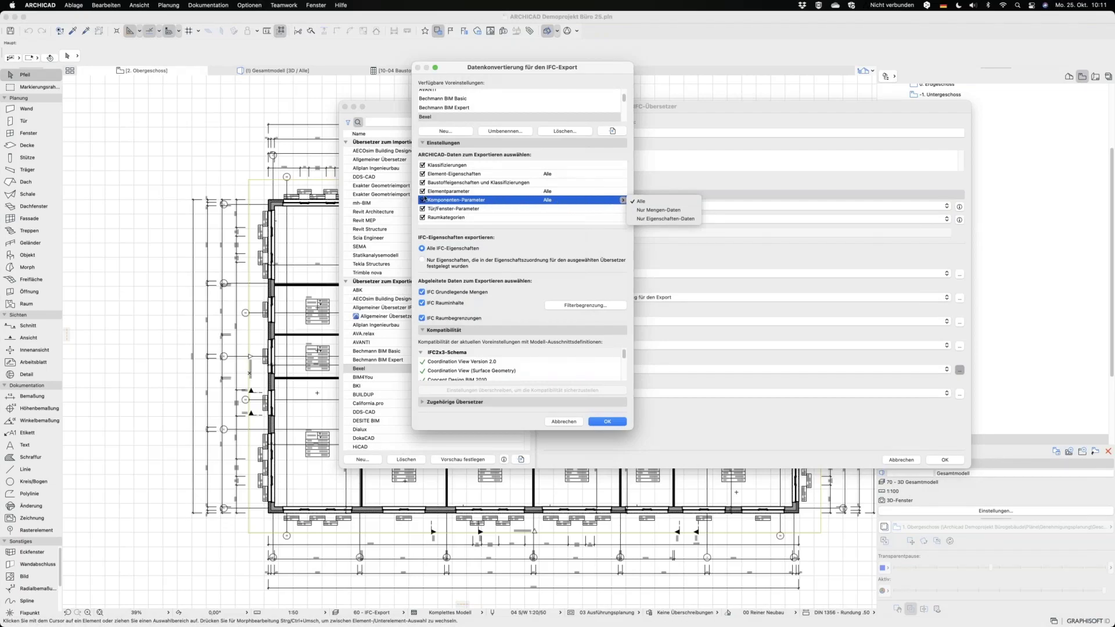
click(604, 204)
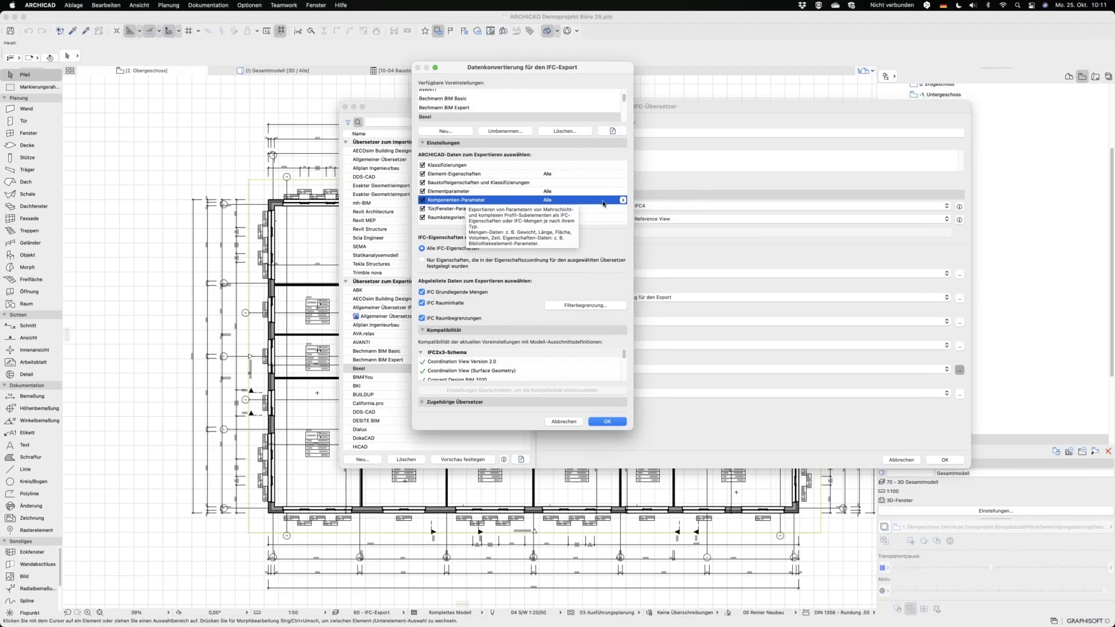
click(564, 422)
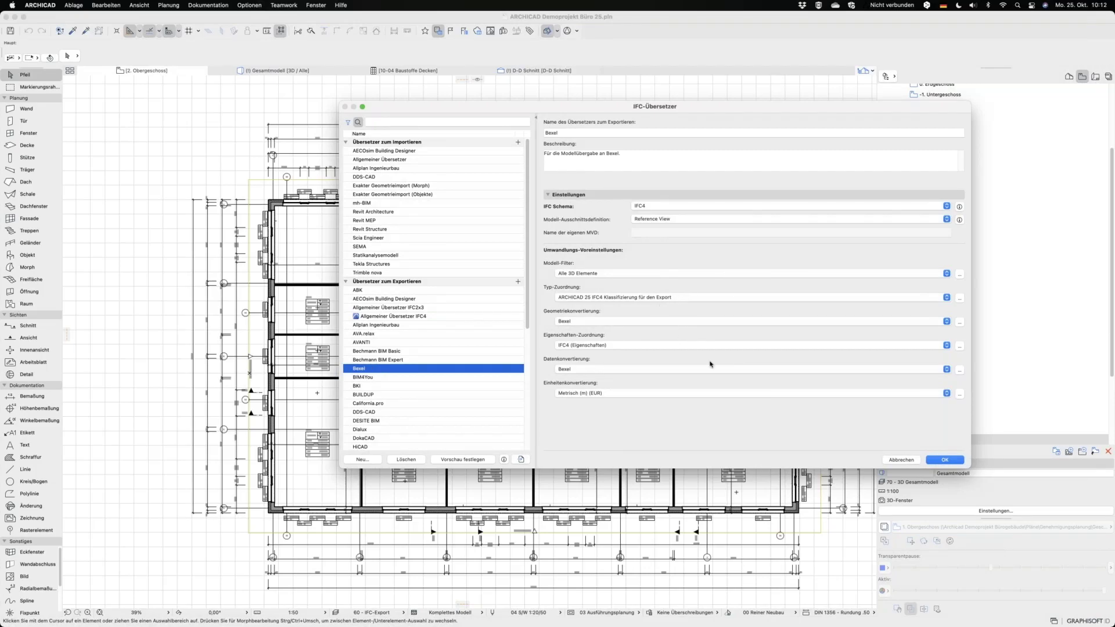
click(898, 460)
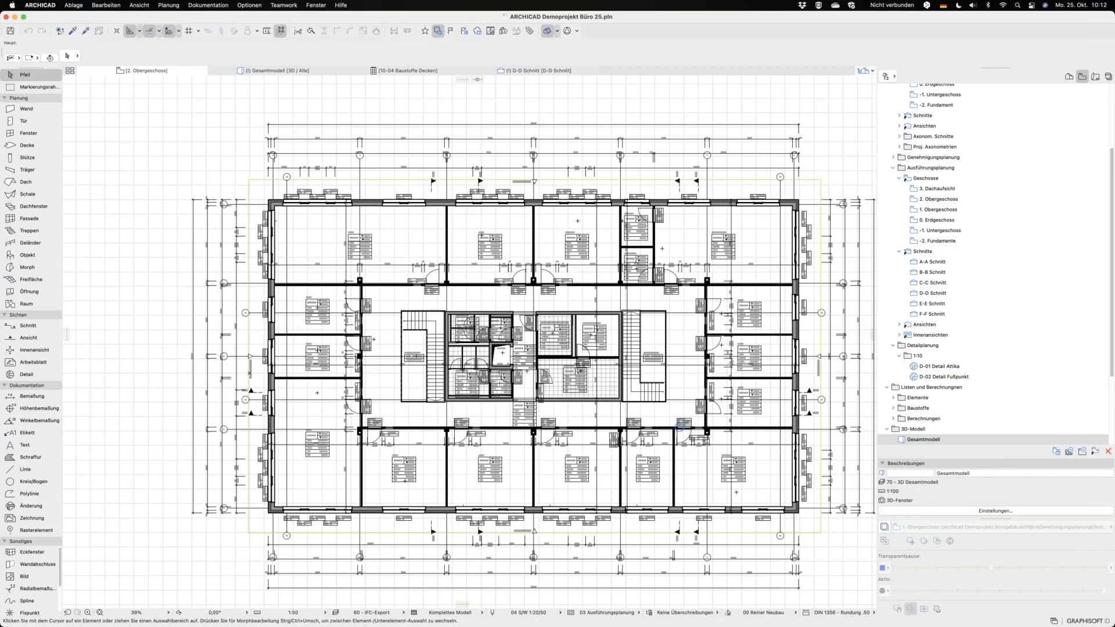
Show the translator choice for saving the plan in IFC Datei format and cancel the save
click(74, 6)
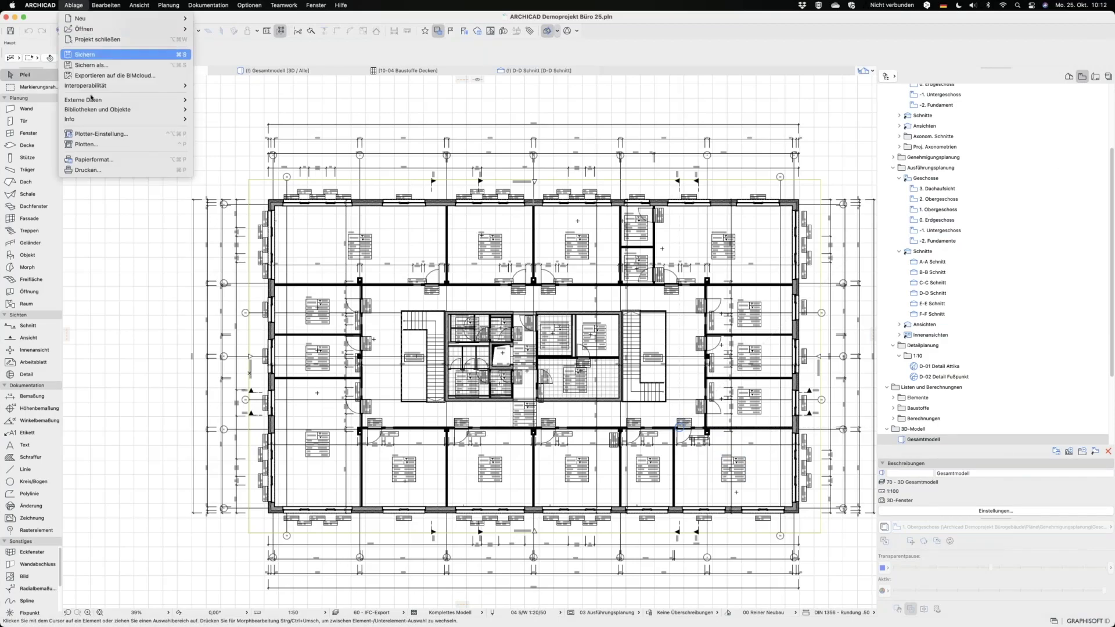
mouse_move(98, 88)
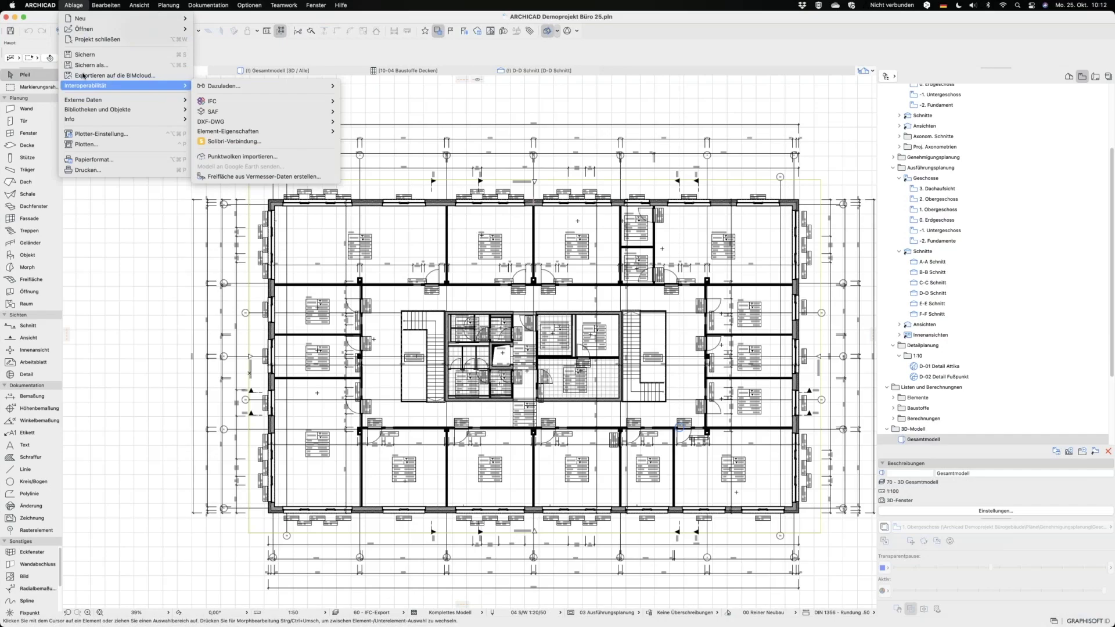
click(240, 147)
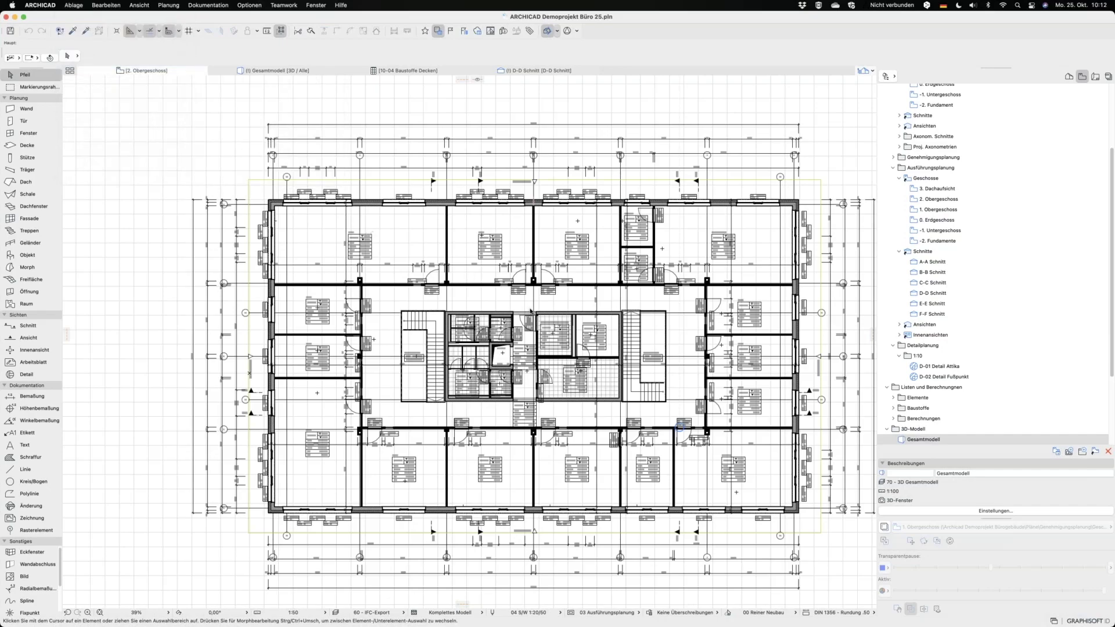
key(super+shift+s)
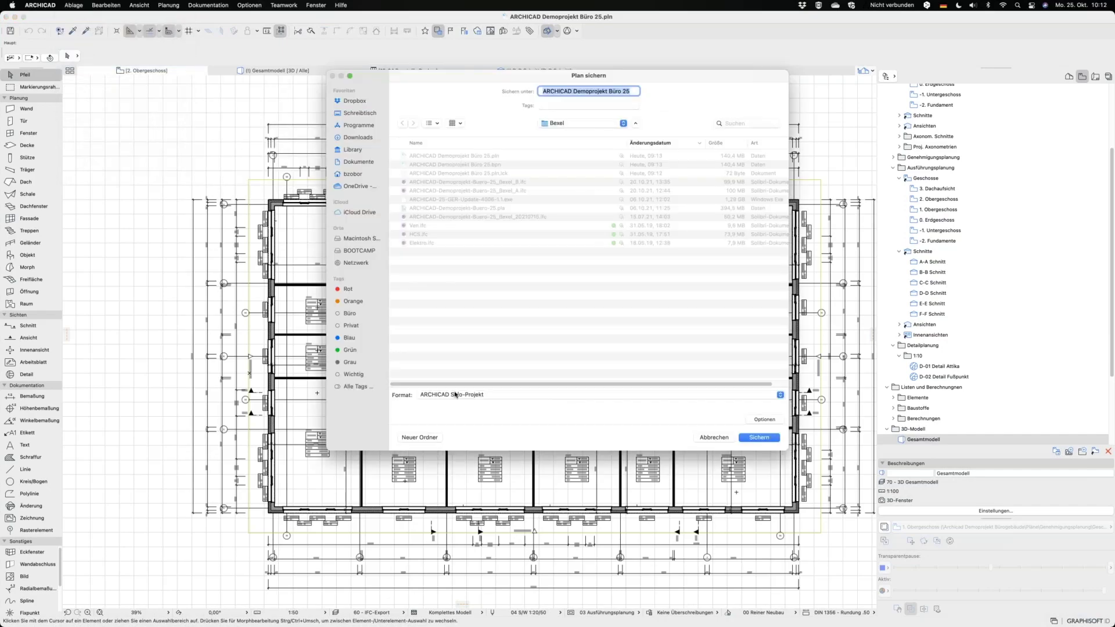
click(455, 394)
click(445, 598)
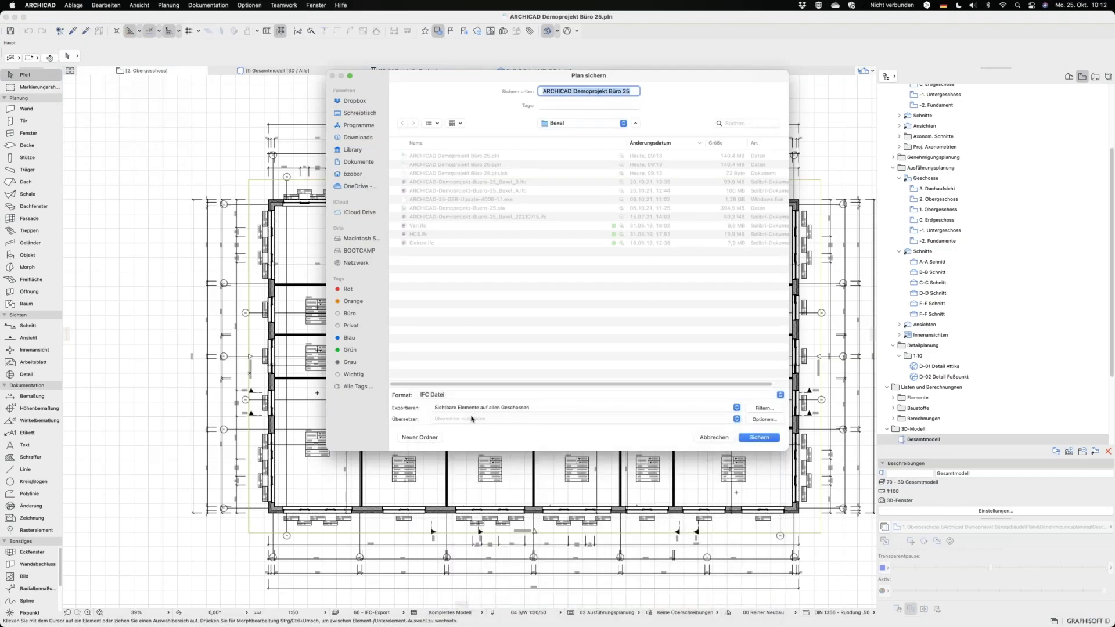
click(471, 419)
click(450, 138)
click(710, 437)
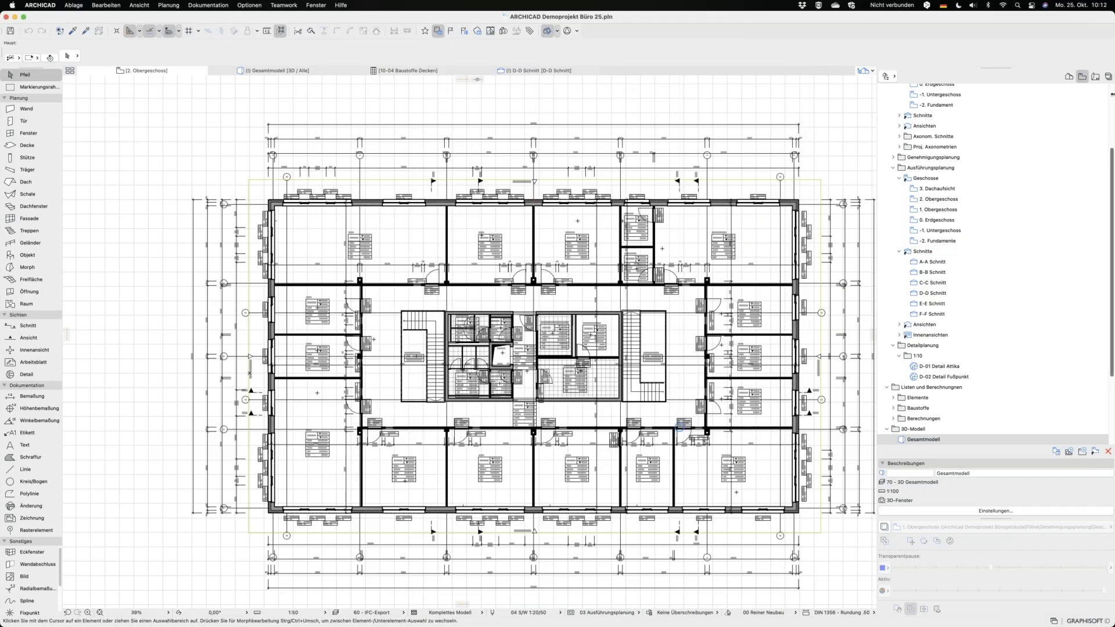
Find the Bexel item in the IFC Export - AVA publisher set and open its IFC Export view in 3D
click(1108, 76)
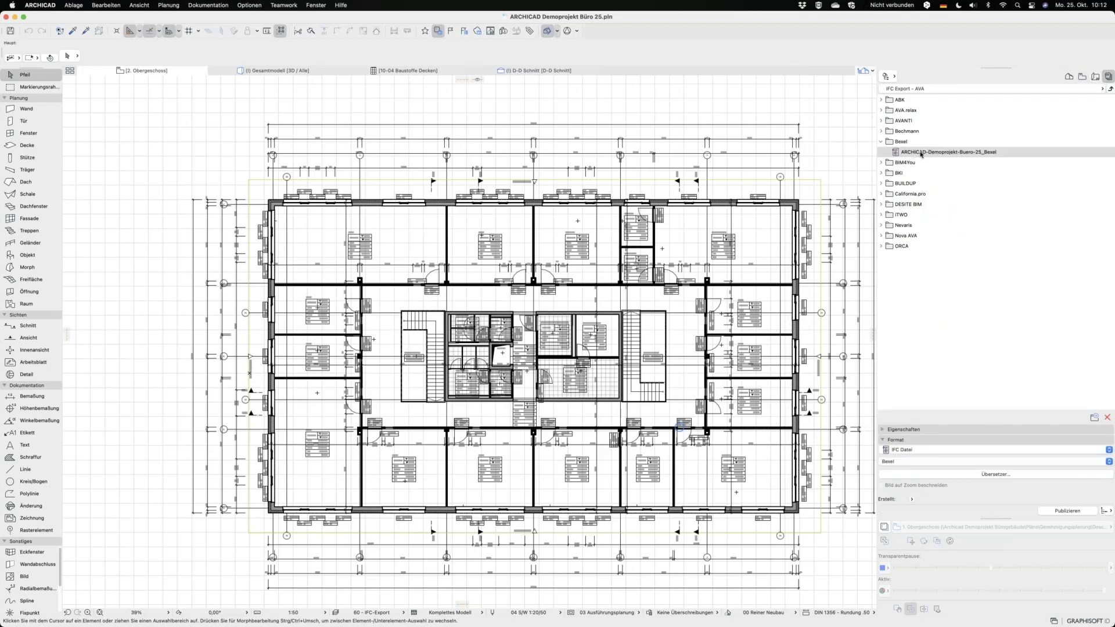
click(921, 153)
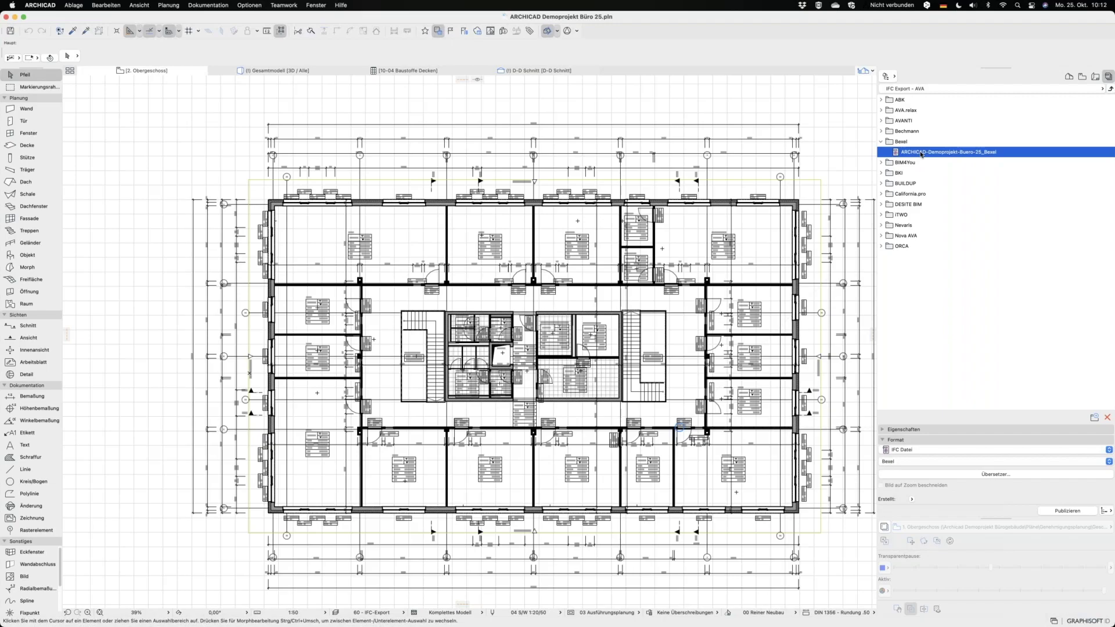
double_click(921, 153)
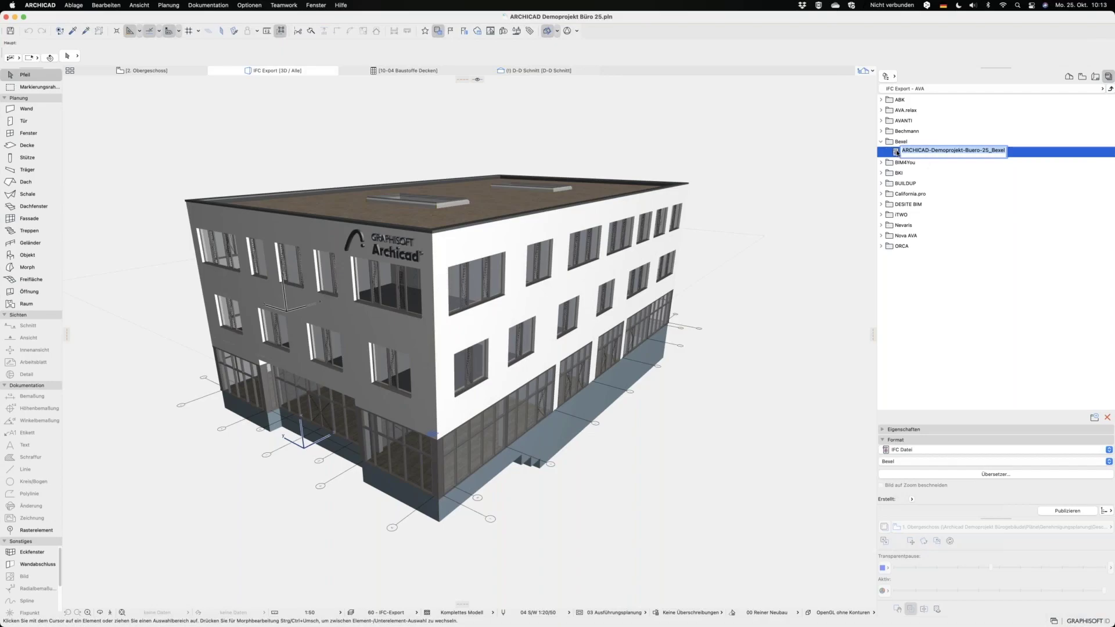
key(Return)
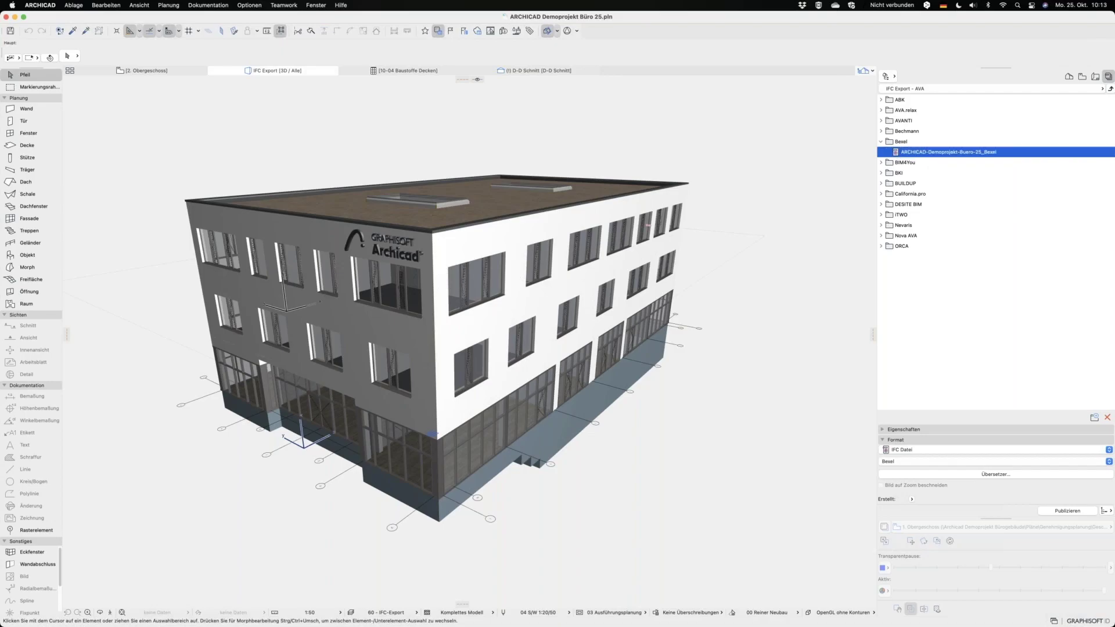
click(648, 225)
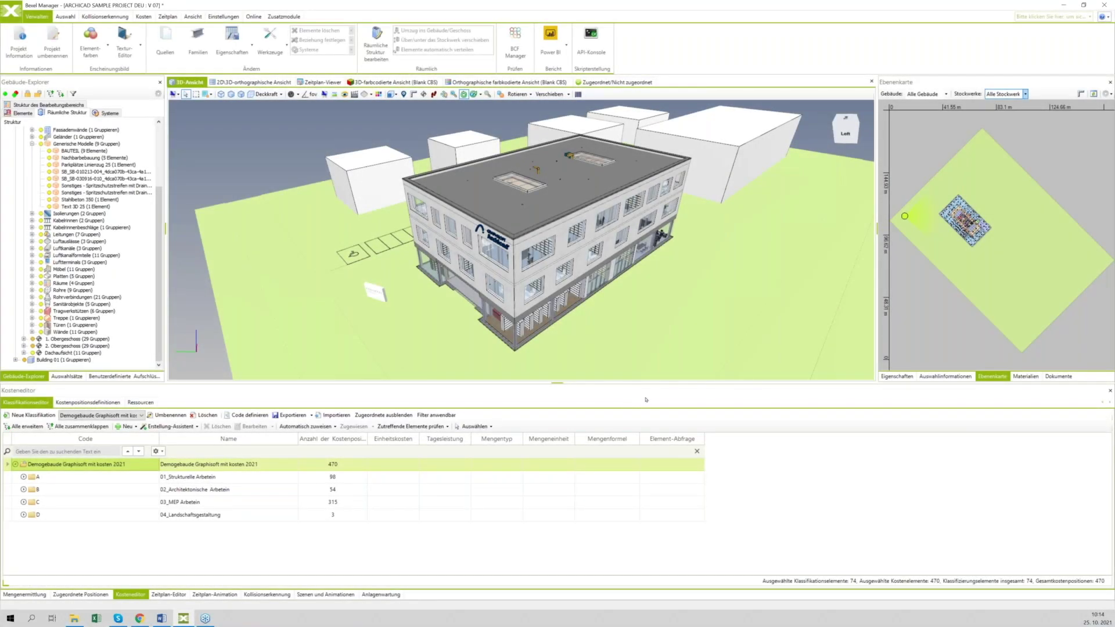
View the imported building in Bexel Manager from several angles and check the project's list of IFC source files
drag(638, 372, 323, 133)
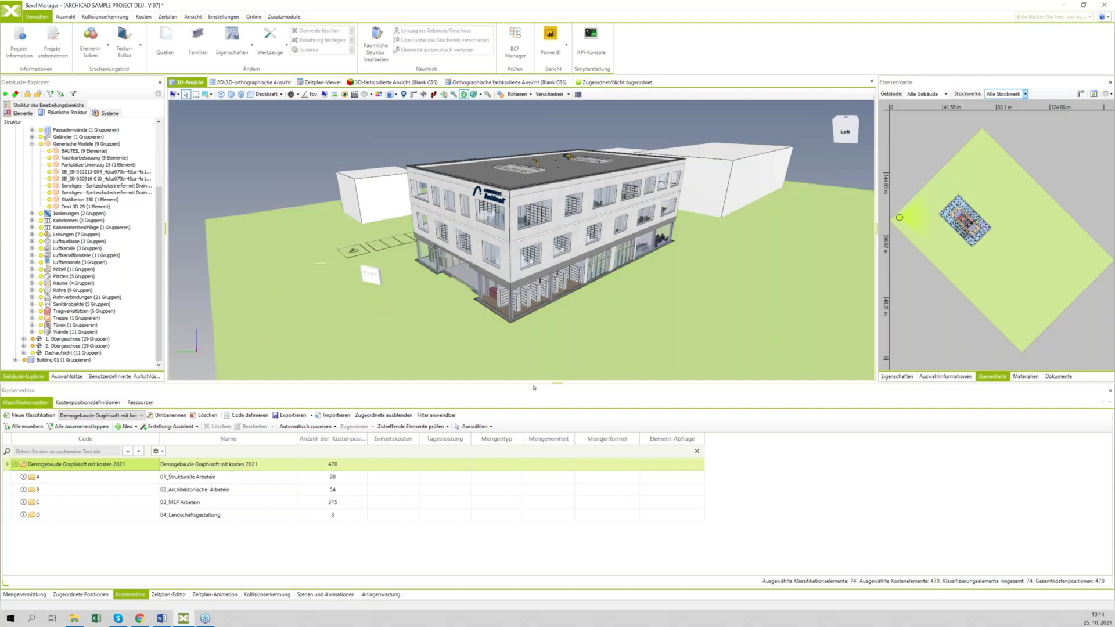
drag(545, 345, 541, 359)
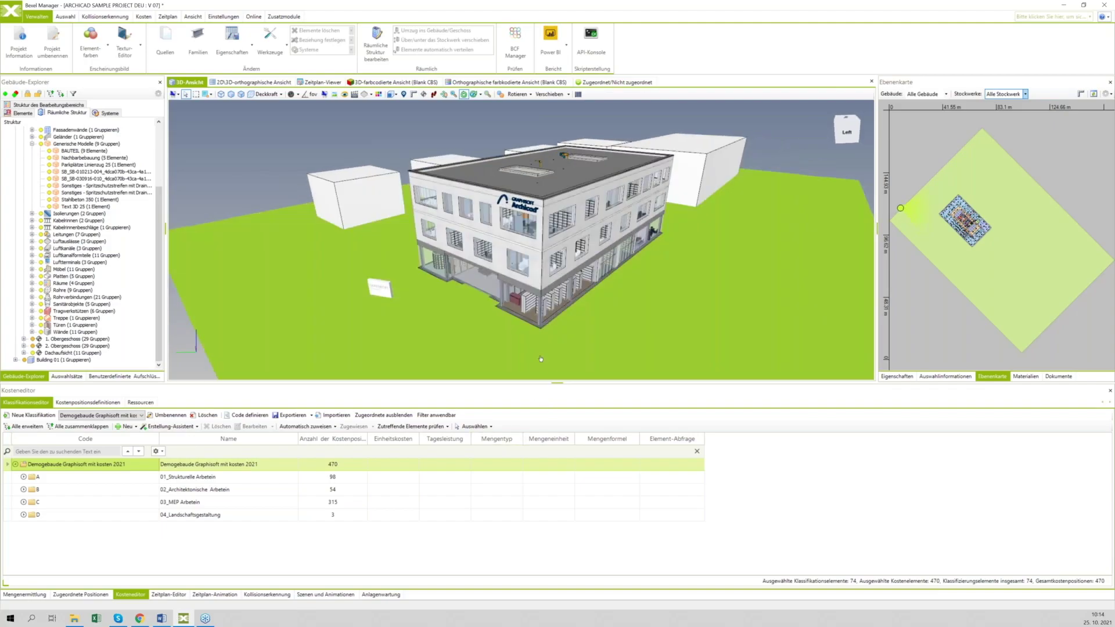
drag(676, 207, 457, 364)
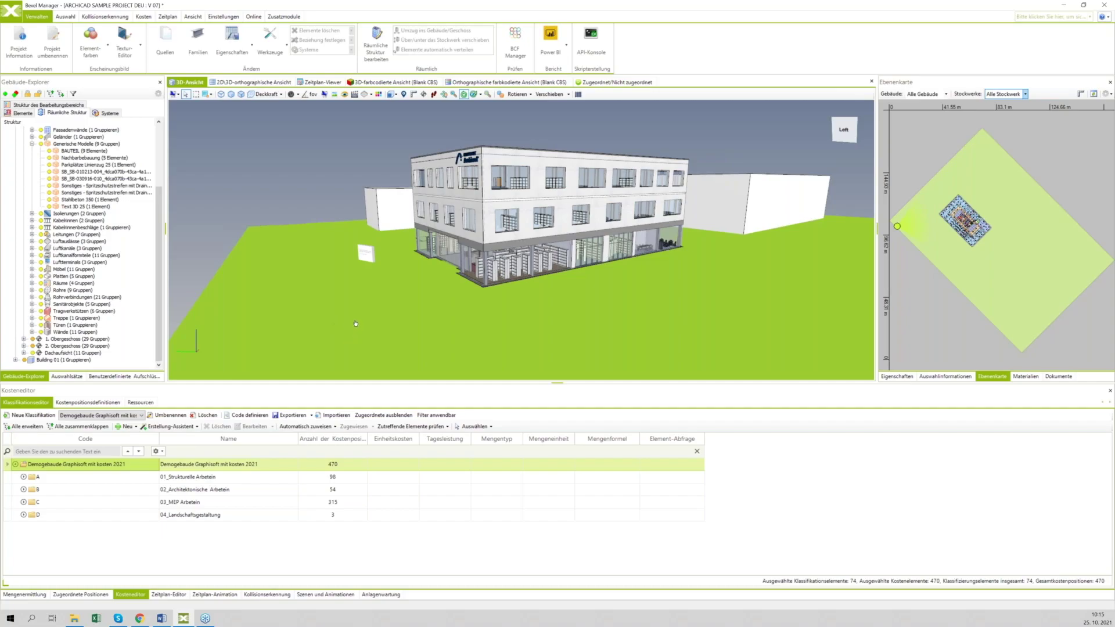
drag(375, 321, 260, 210)
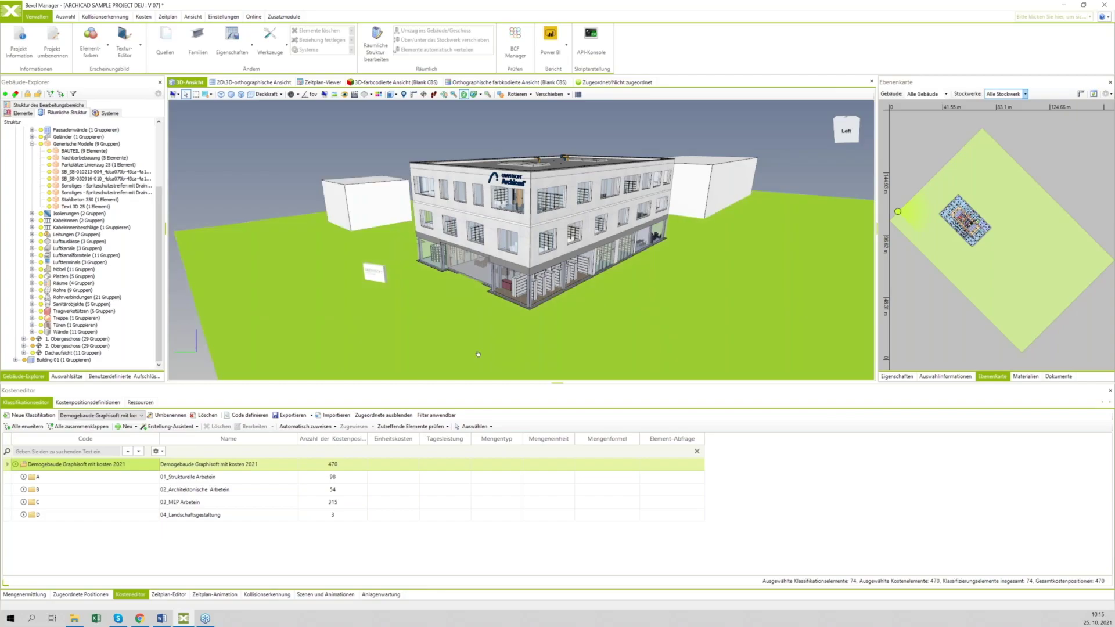
click(165, 51)
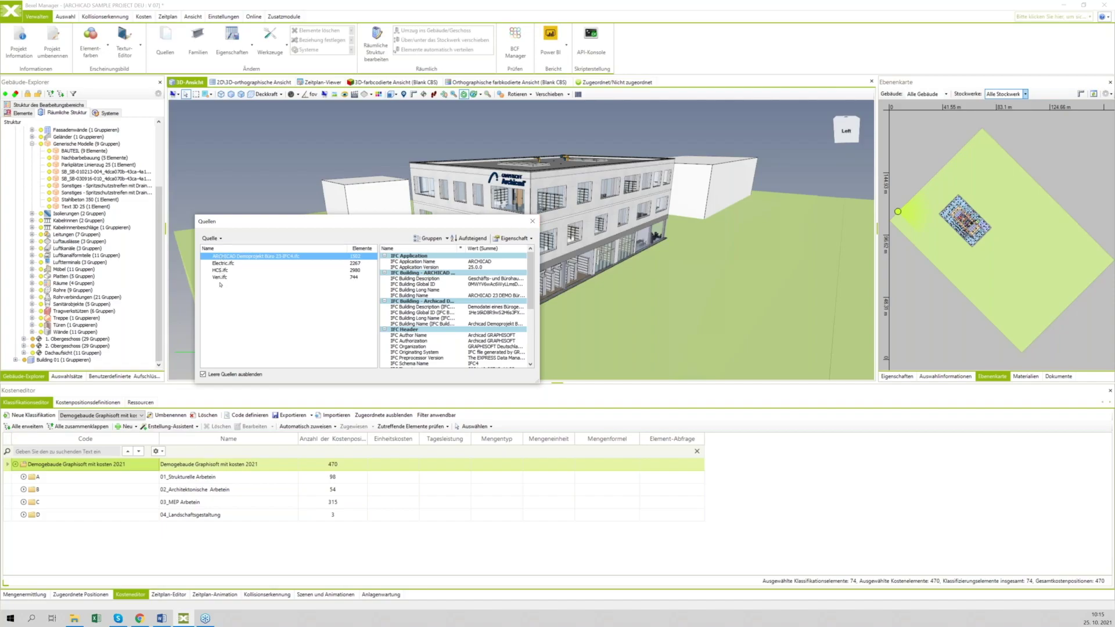
click(531, 221)
click(355, 323)
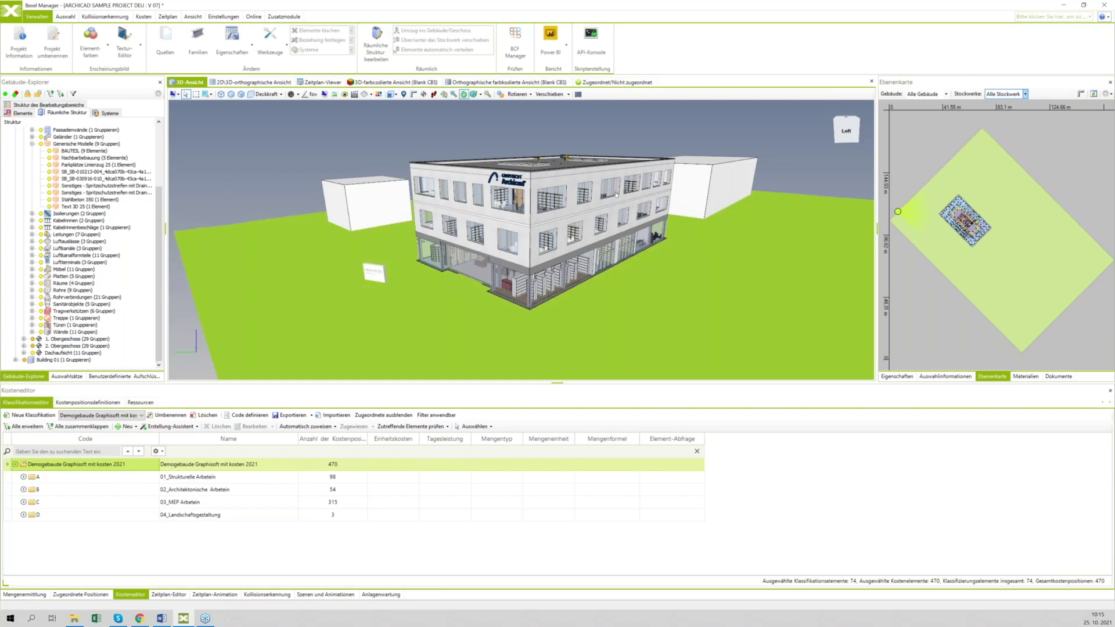
key(Escape)
Show the form for adding a new project and return to the building model without creating one
click(16, 15)
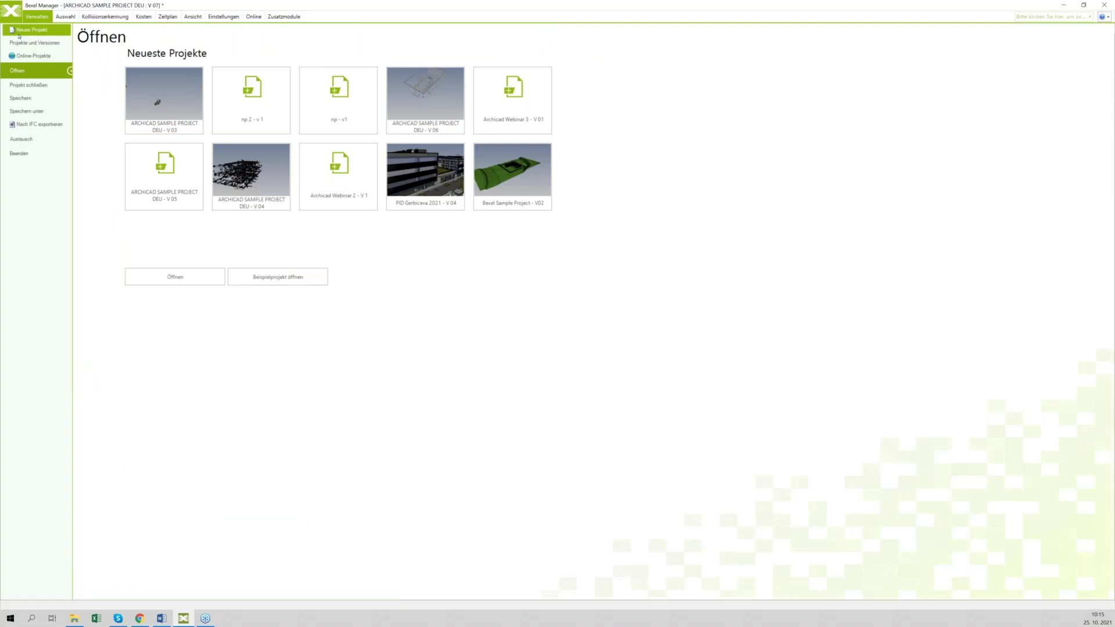
click(19, 34)
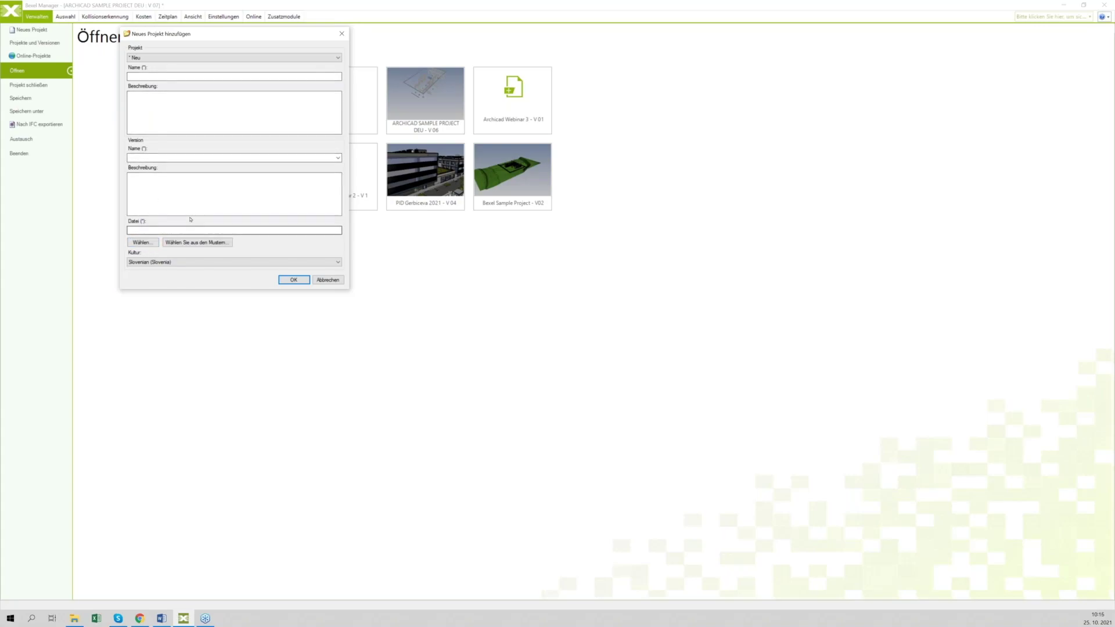
click(342, 35)
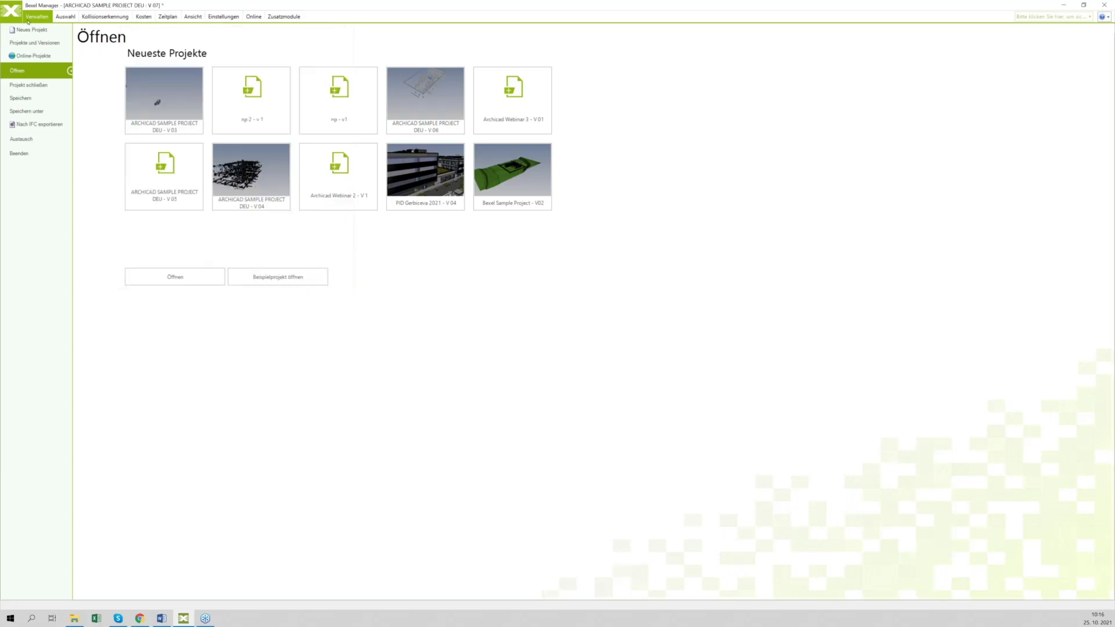
click(14, 18)
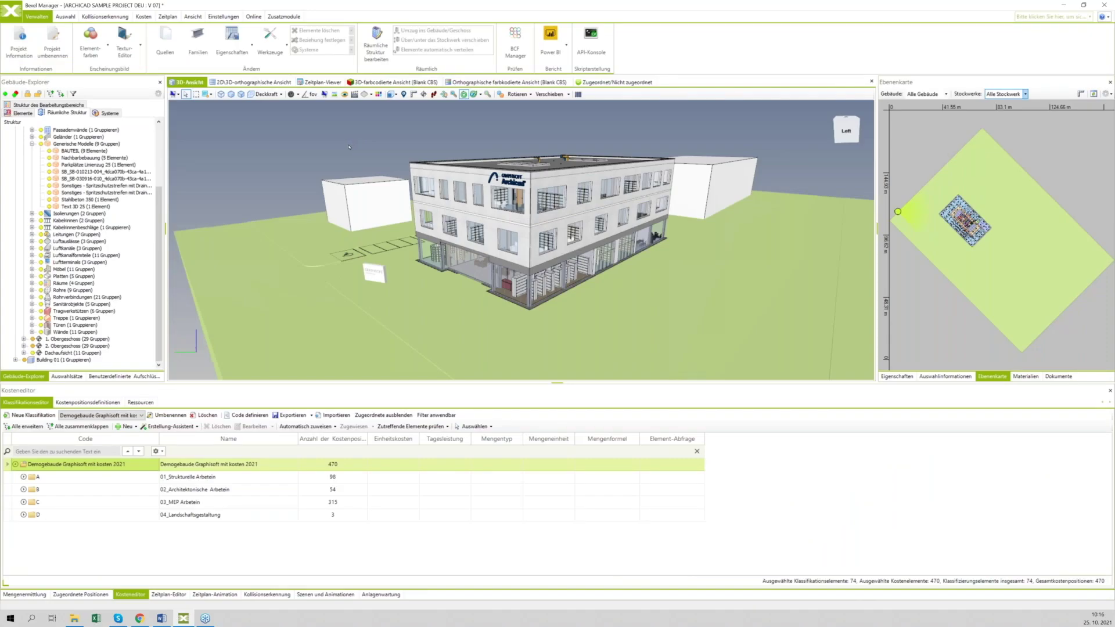
Select the exterior wall on the building's uppermost floor and display its properties
drag(359, 154, 355, 197)
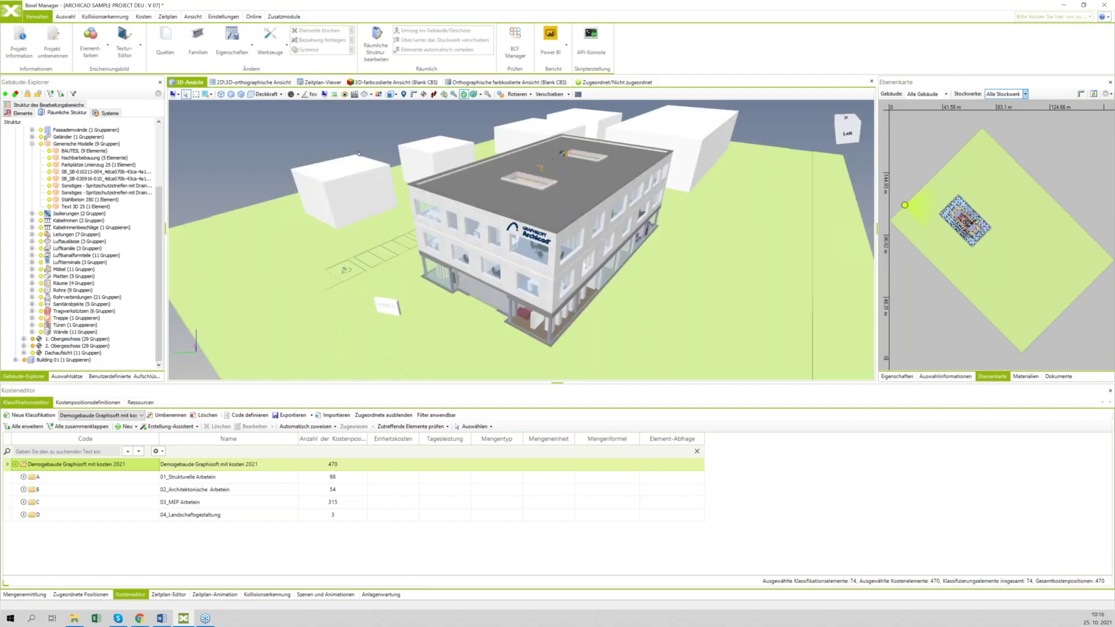
drag(626, 335, 624, 331)
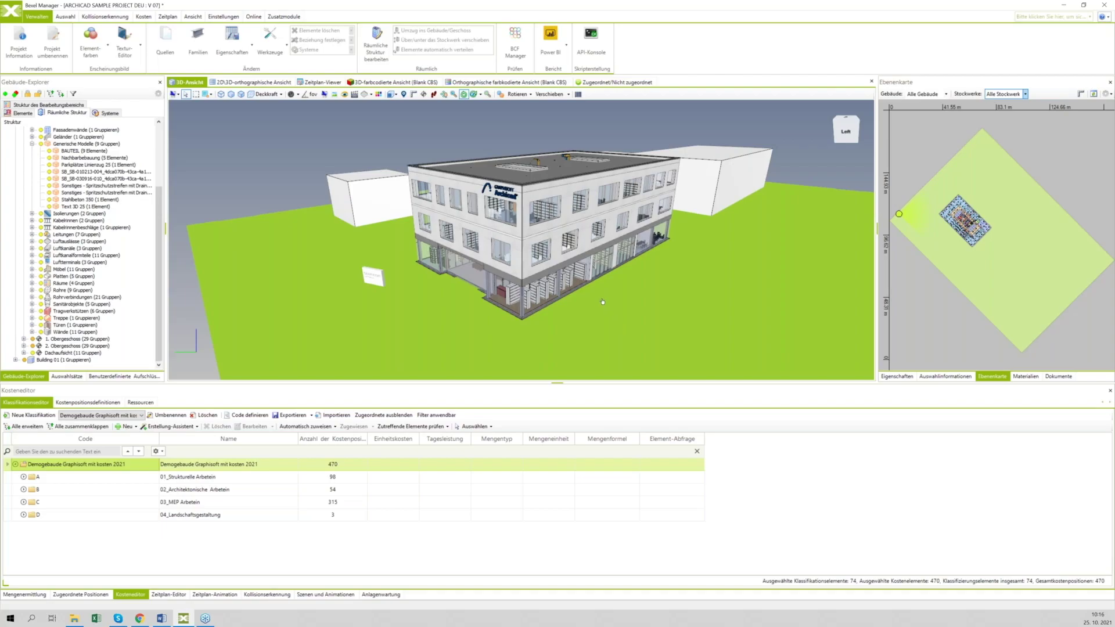
click(565, 207)
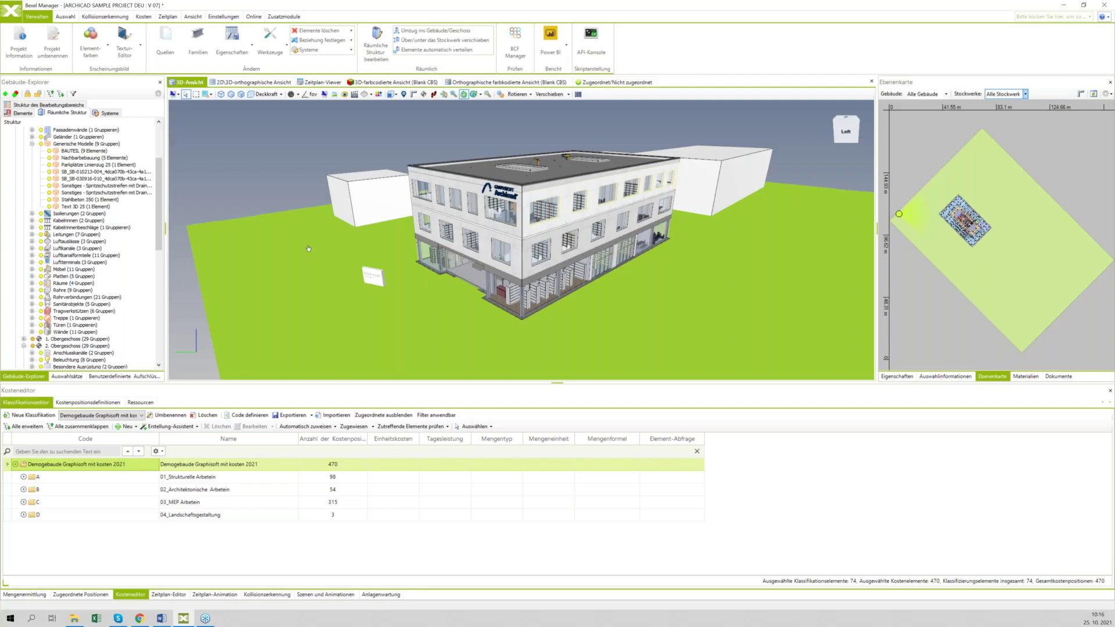
drag(310, 249, 319, 252)
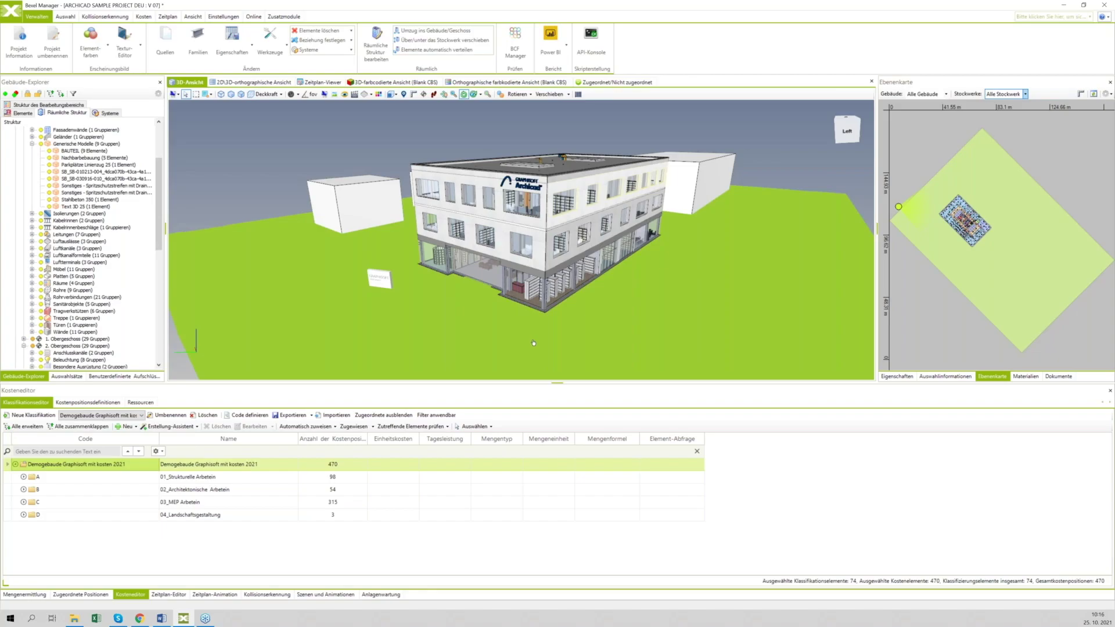
scroll(422, 224, up, 3)
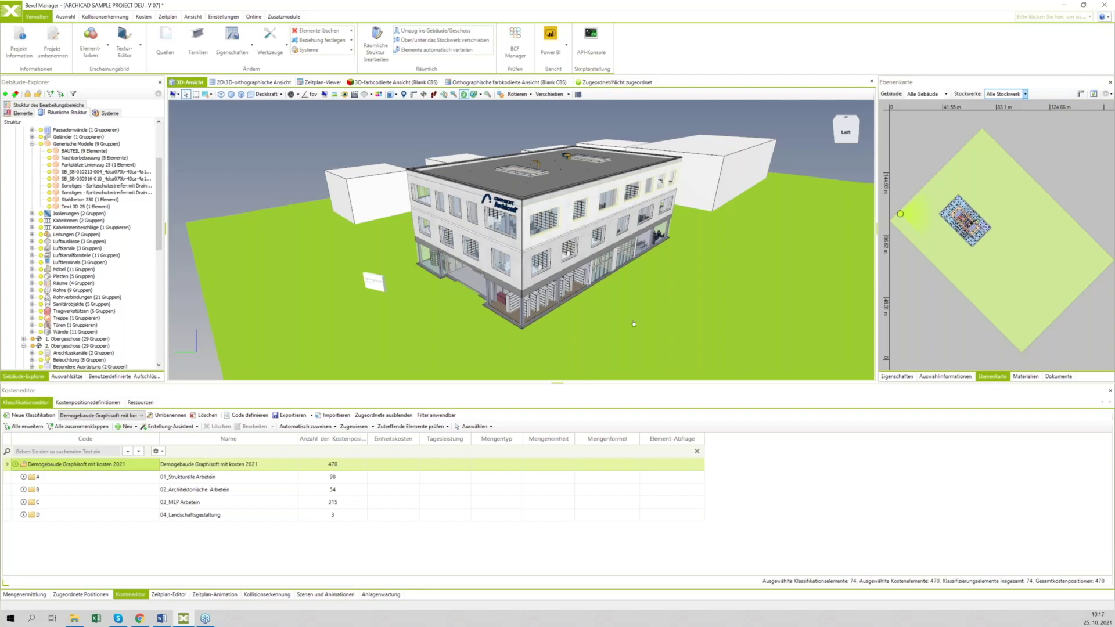
drag(639, 318, 544, 298)
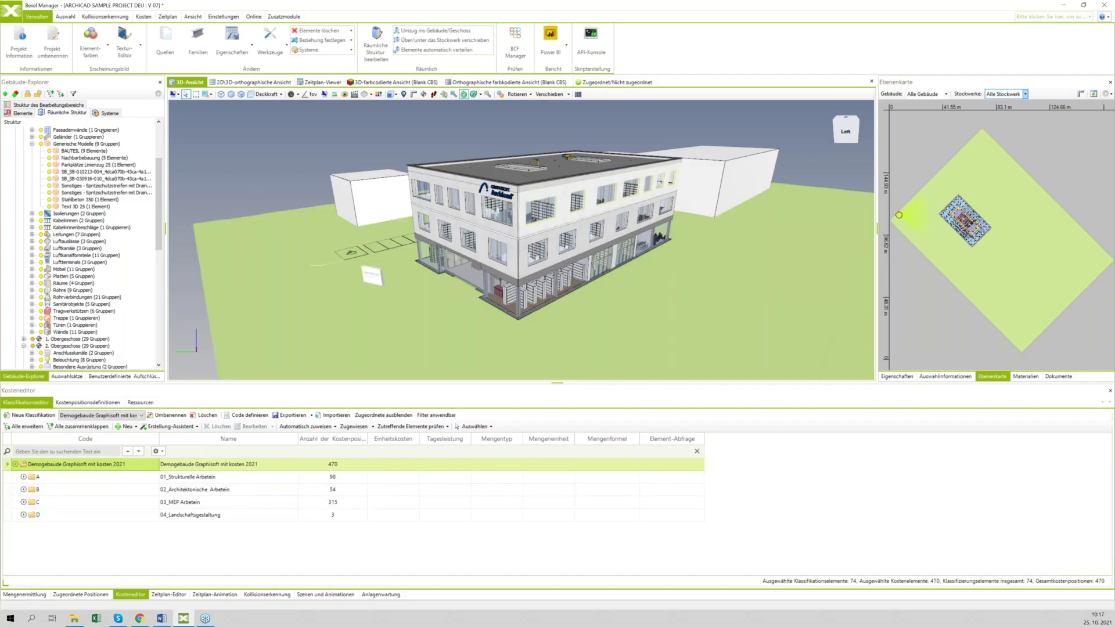
click(166, 16)
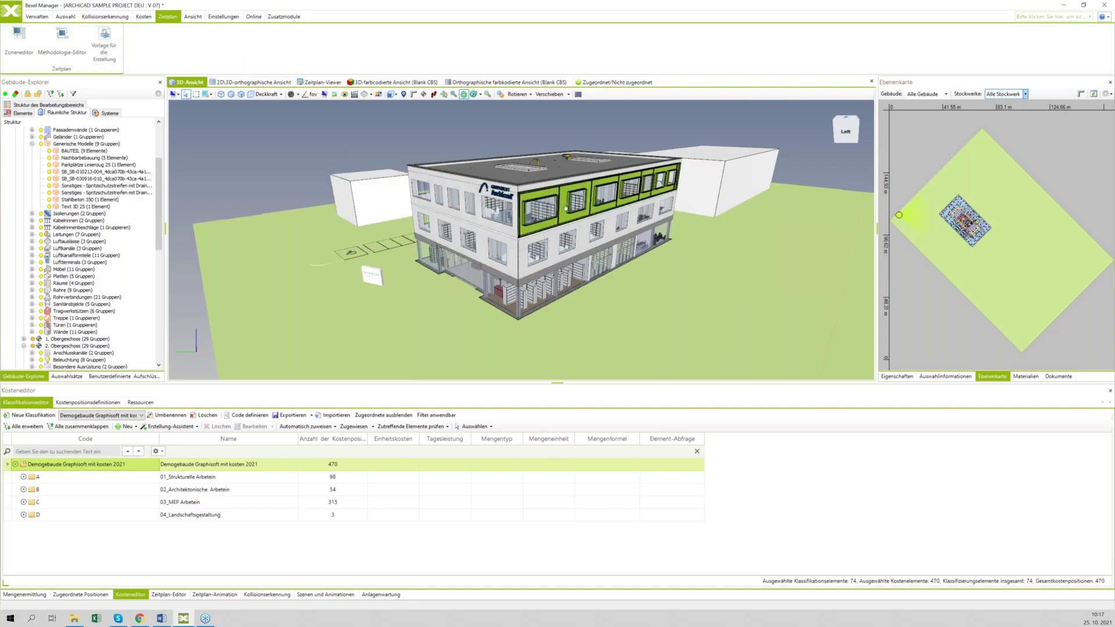
middle_drag(523, 174, 462, 125)
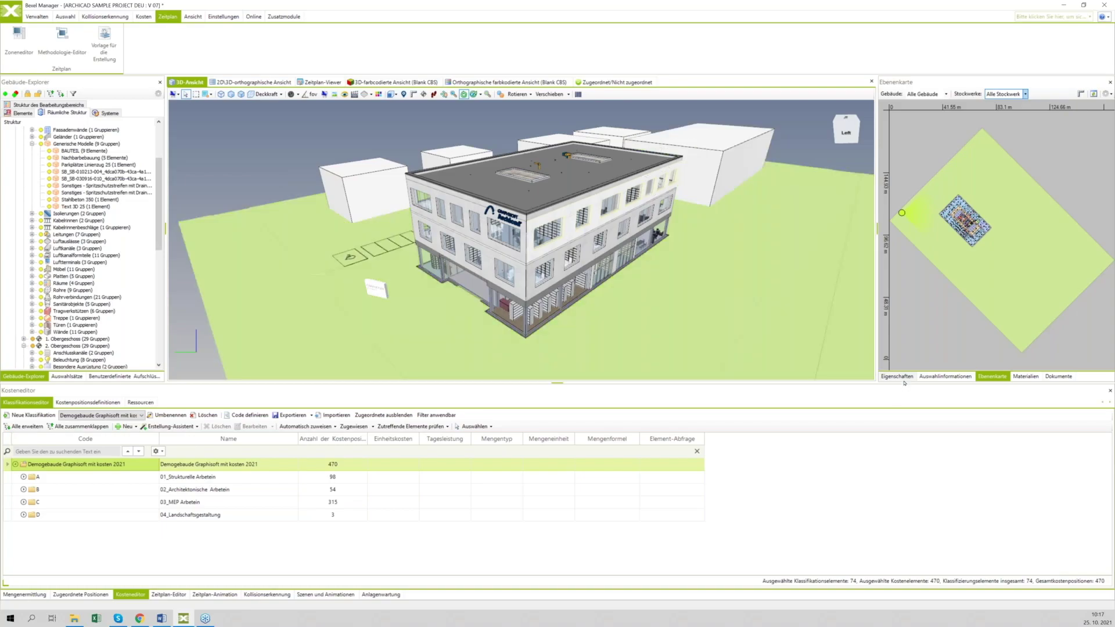
click(899, 377)
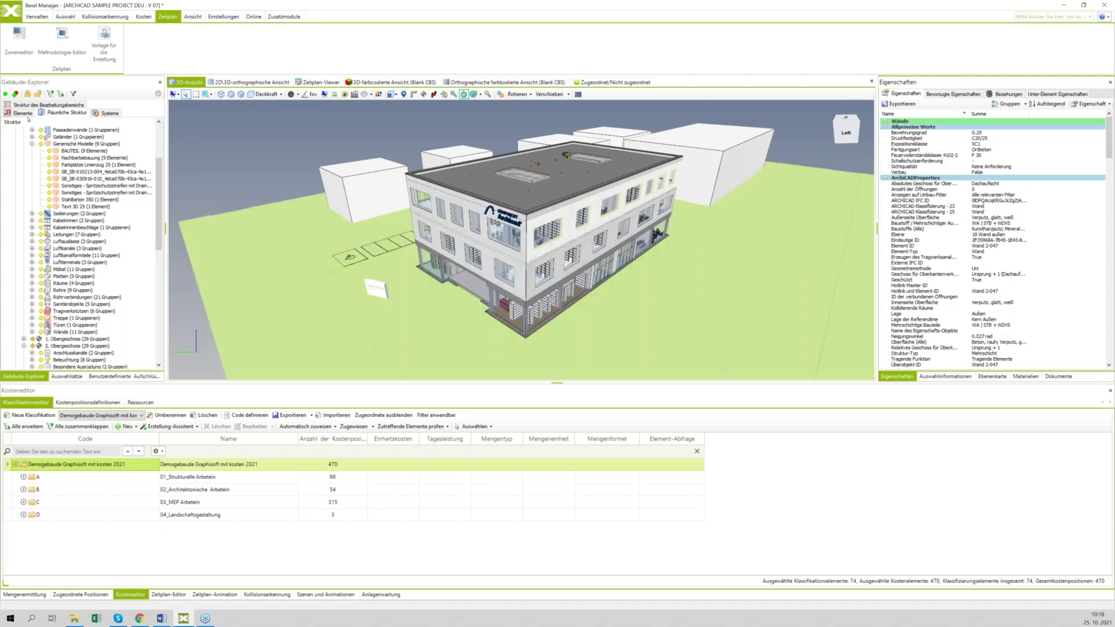
Collapse the spatial structure to storey level, hide all storeys and show only Fundament
click(51, 94)
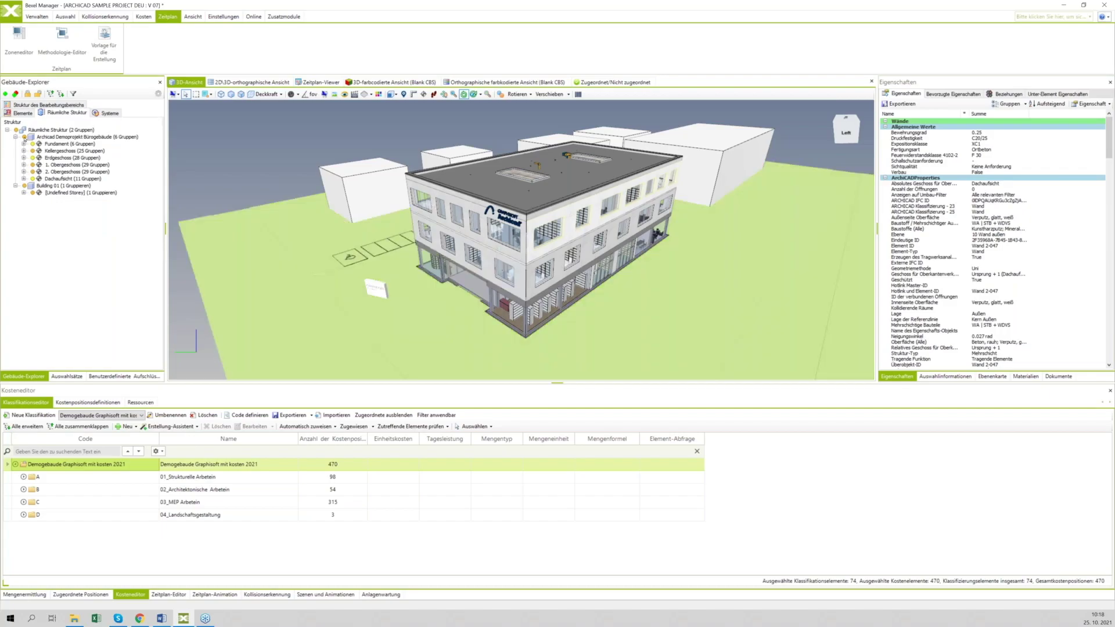
click(33, 144)
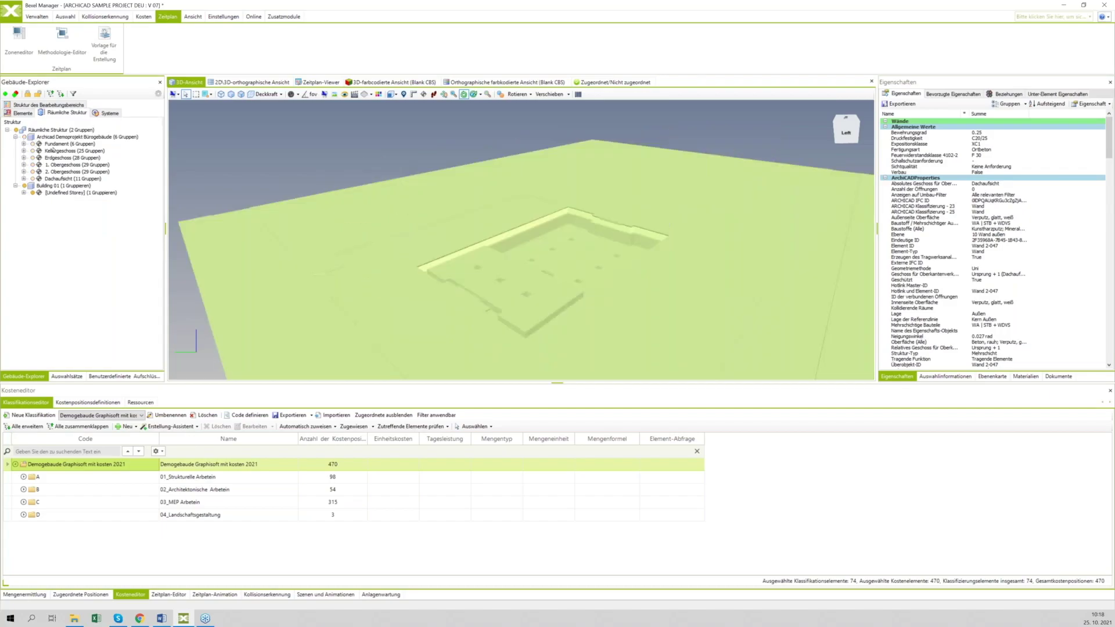
click(24, 186)
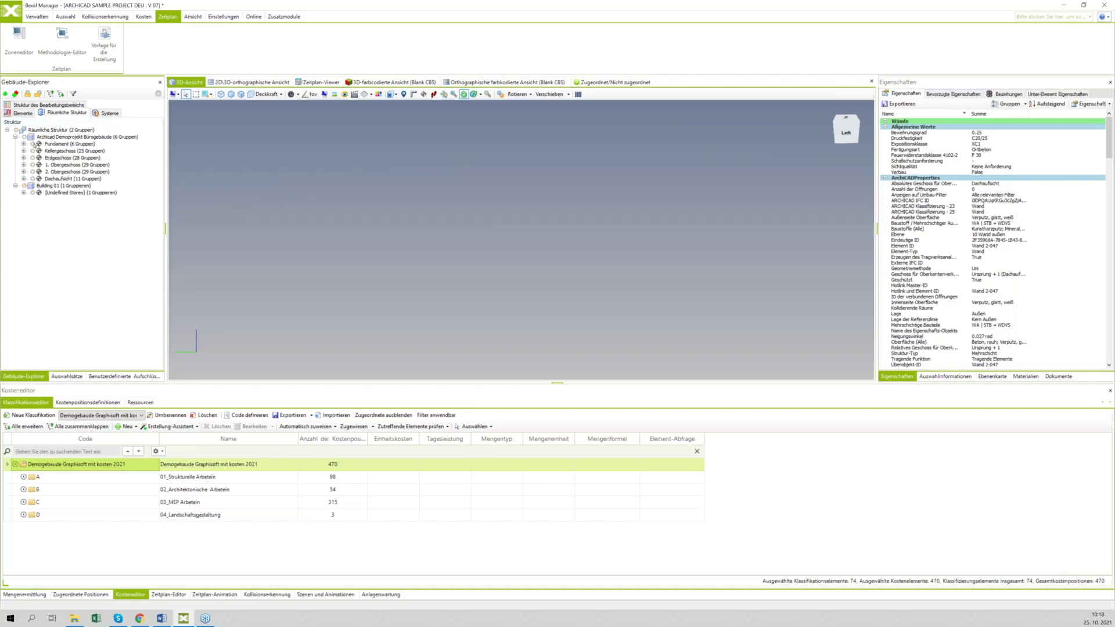
click(33, 144)
drag(522, 273, 546, 214)
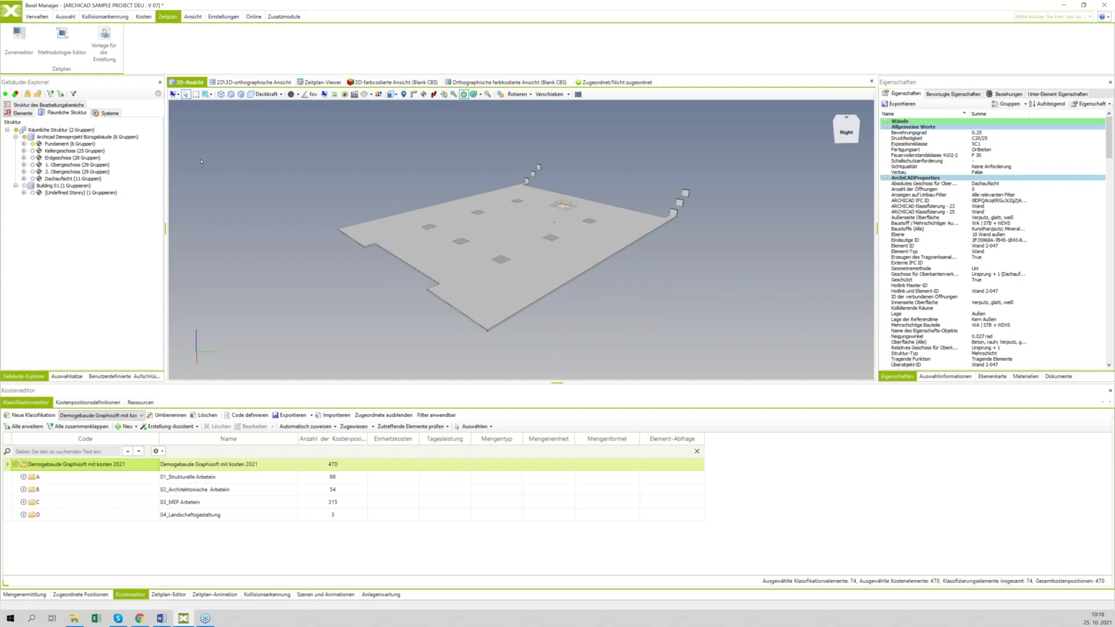
Add Kellergeschoss, Erdgeschoss, 1. Obergeschoss, 2. Obergeschoss and Dachaufsicht to the visible storeys and view the assembled building
click(32, 157)
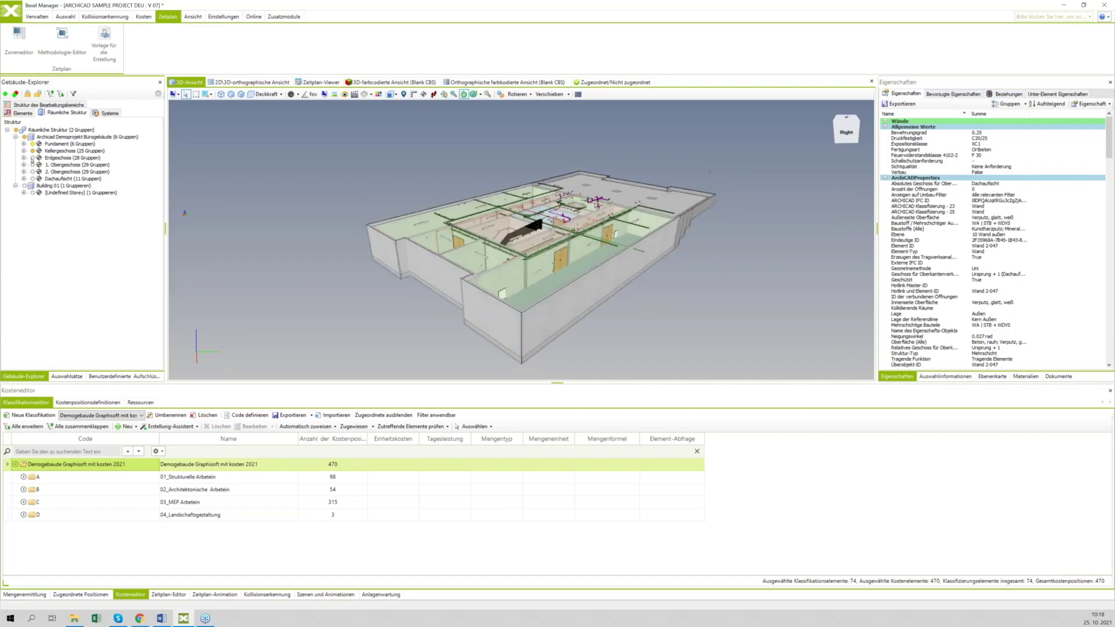
click(33, 165)
click(33, 171)
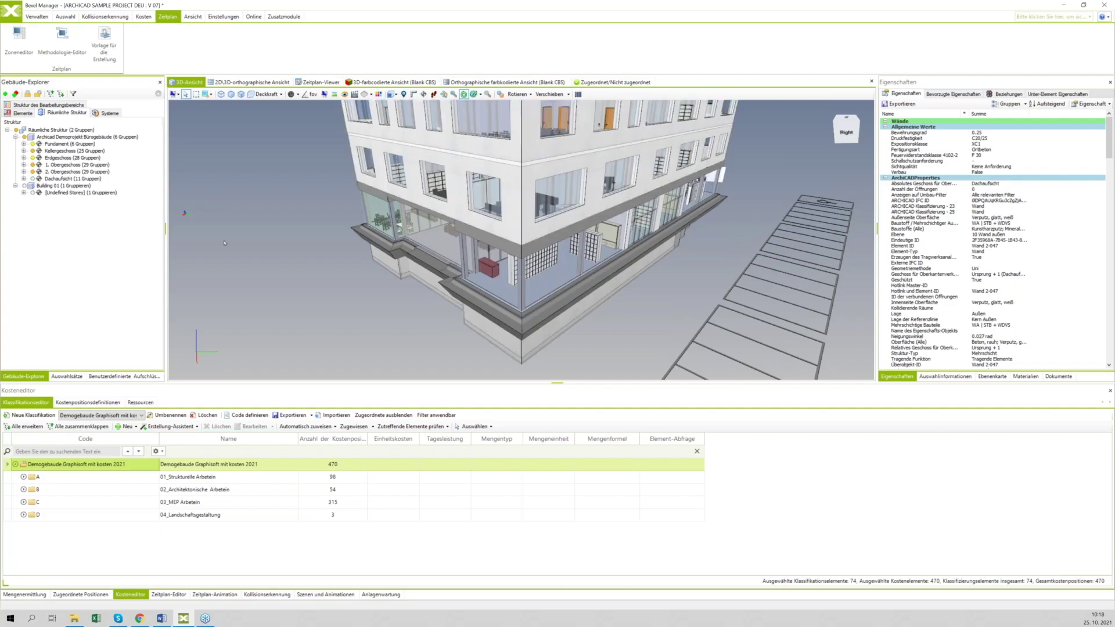
scroll(317, 286, down, 5)
drag(317, 286, 502, 192)
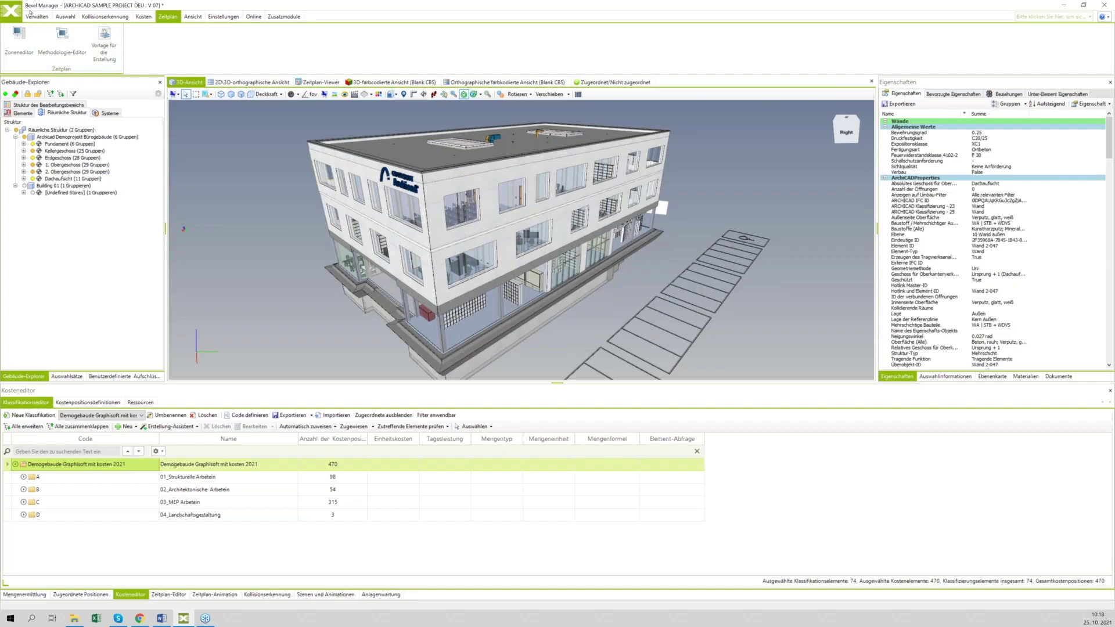
Display the Kollisionserkennung clash list for the MEP job alongside the building model
click(36, 17)
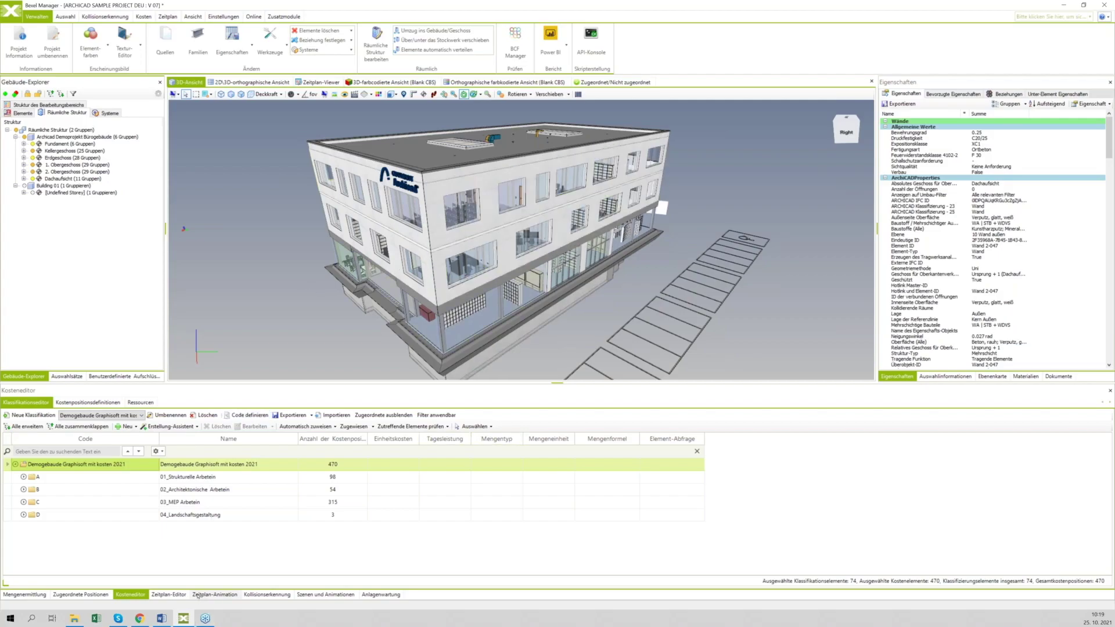
click(257, 595)
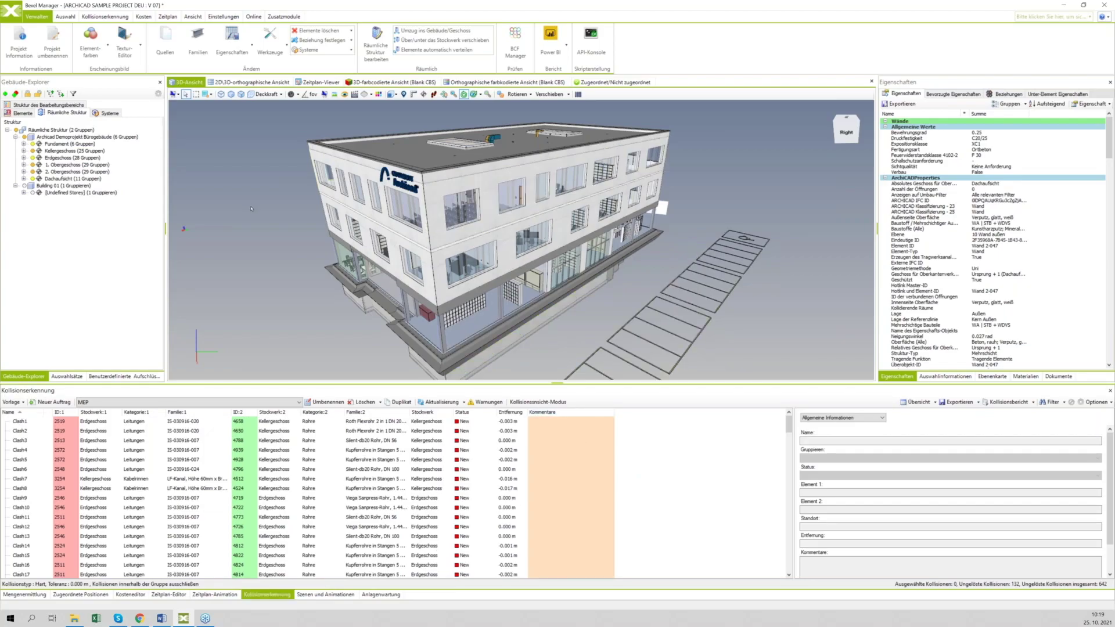
drag(252, 205, 302, 267)
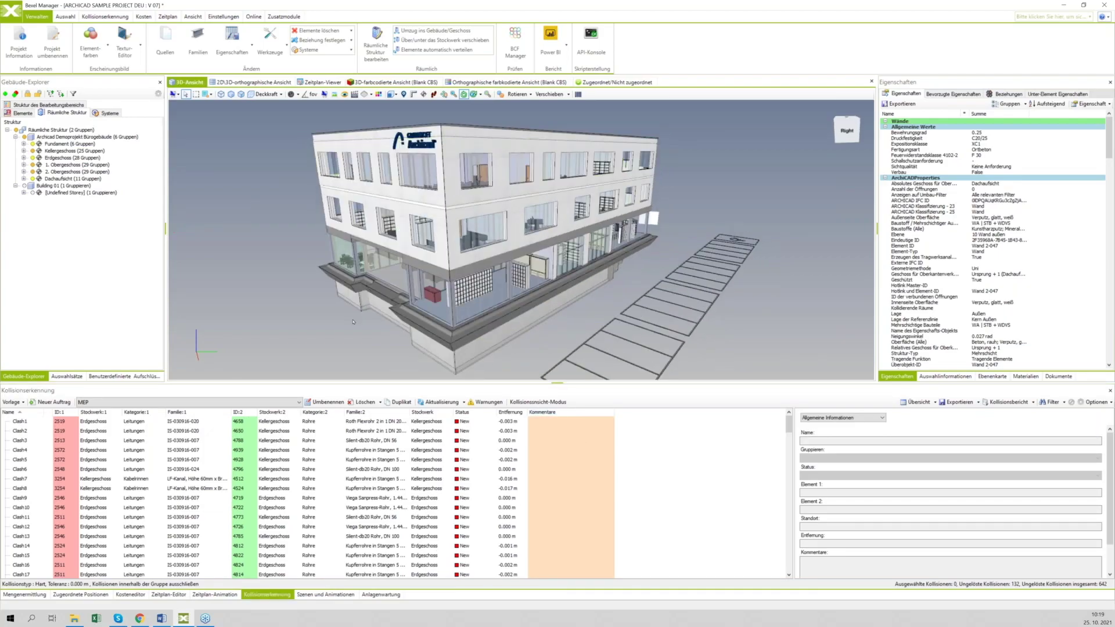
Make all model elements visible and view the building with its site from other sides
right_click(212, 200)
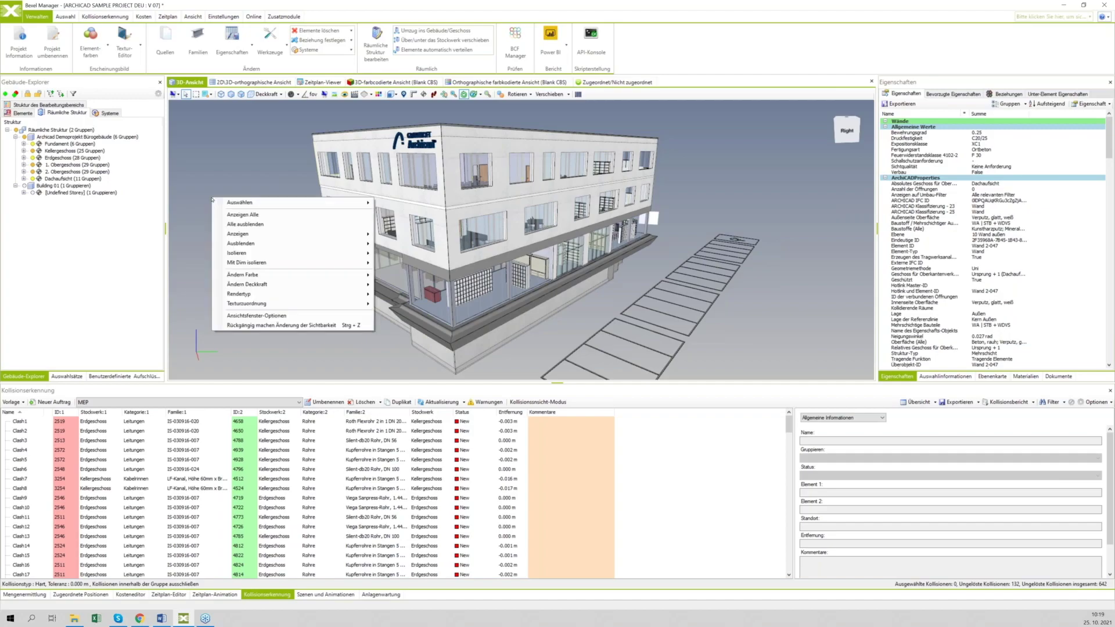
click(227, 214)
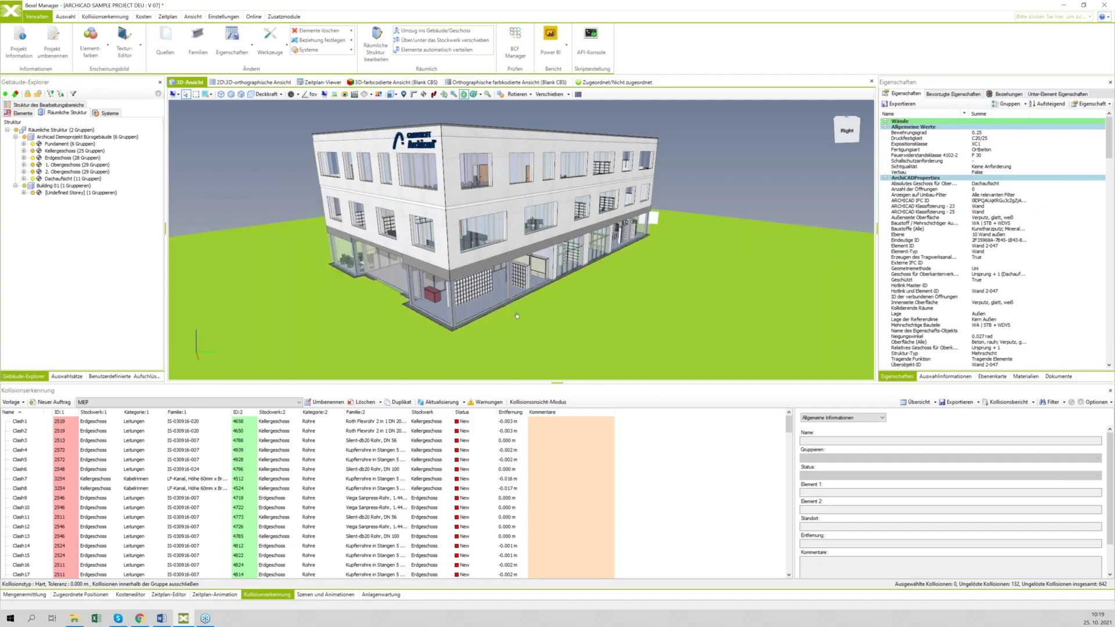
drag(271, 209, 297, 203)
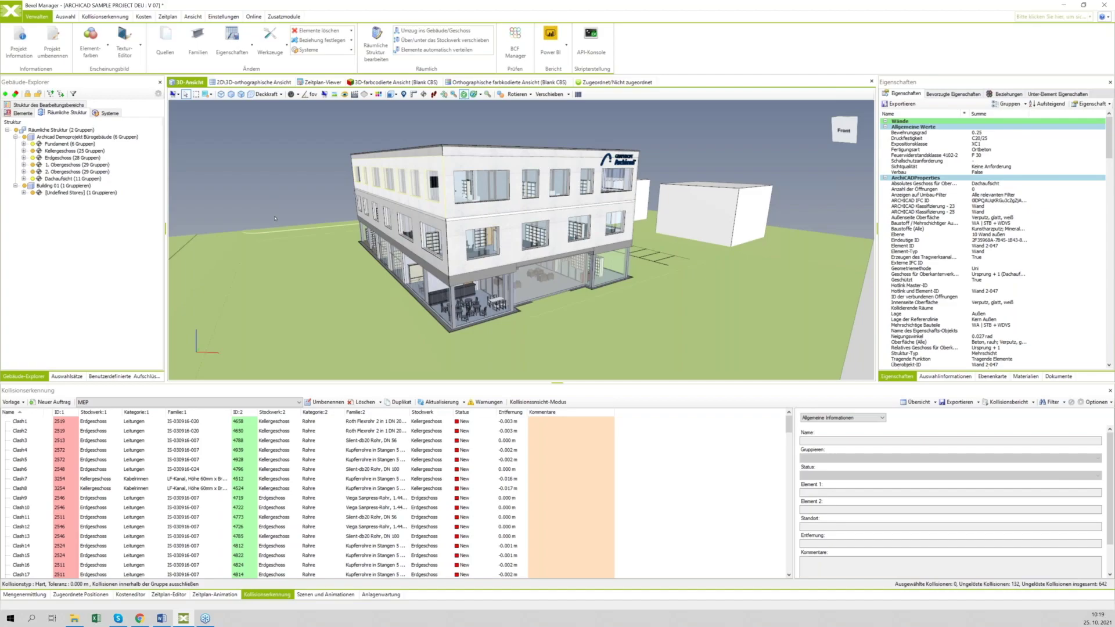
drag(275, 218, 637, 159)
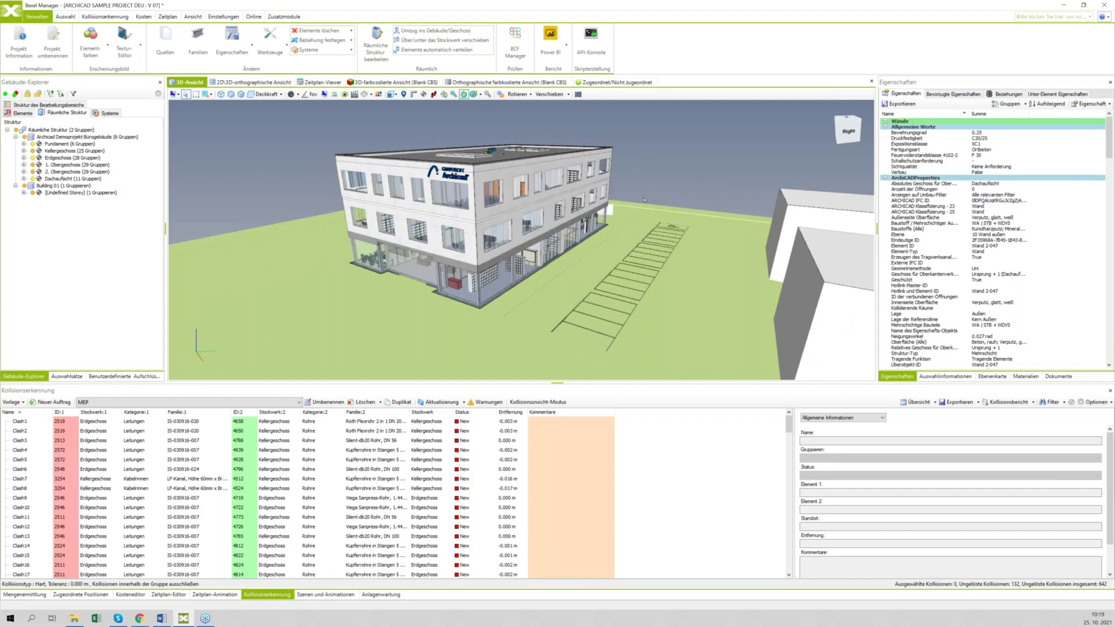
Expand all tasks in the Zeitplan-Editor schedule and check the Levels zone in the Zoneneditor
click(168, 594)
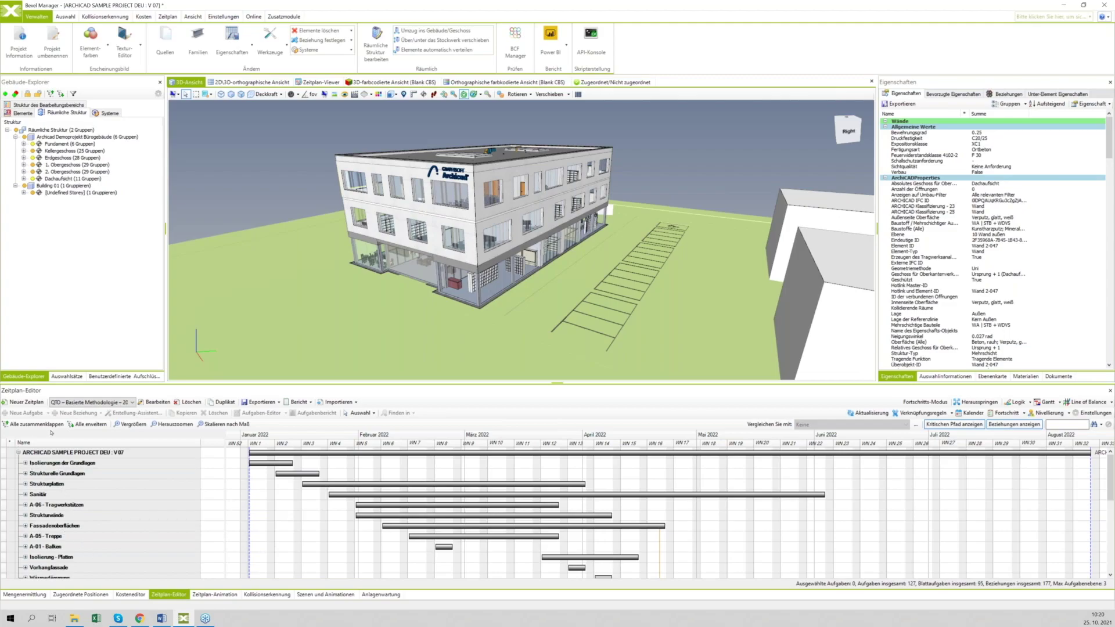
click(88, 424)
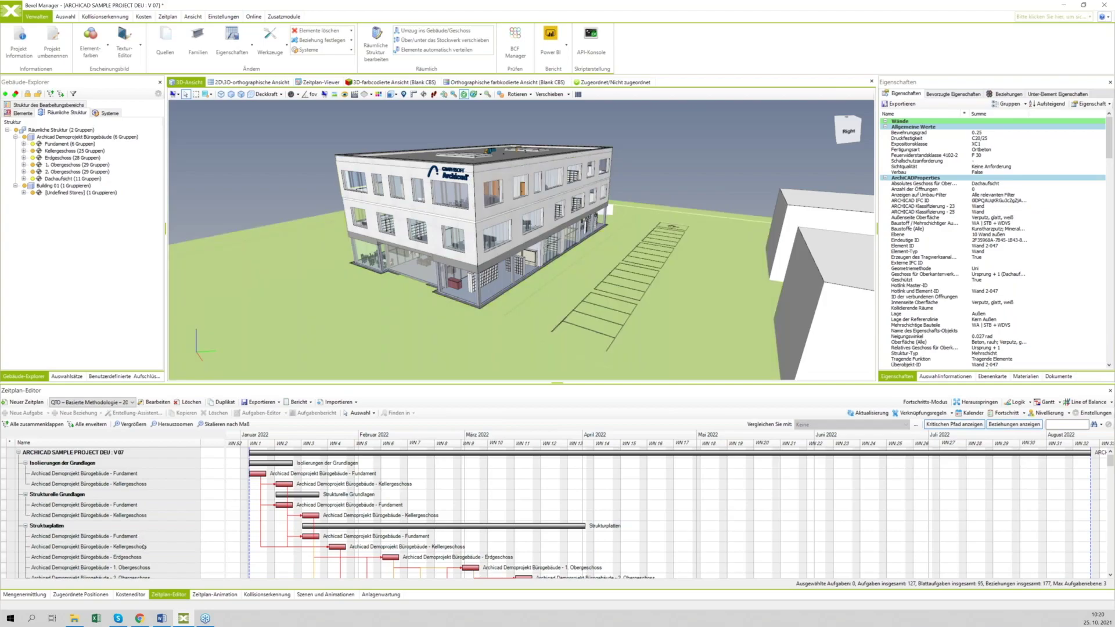
click(168, 16)
click(28, 53)
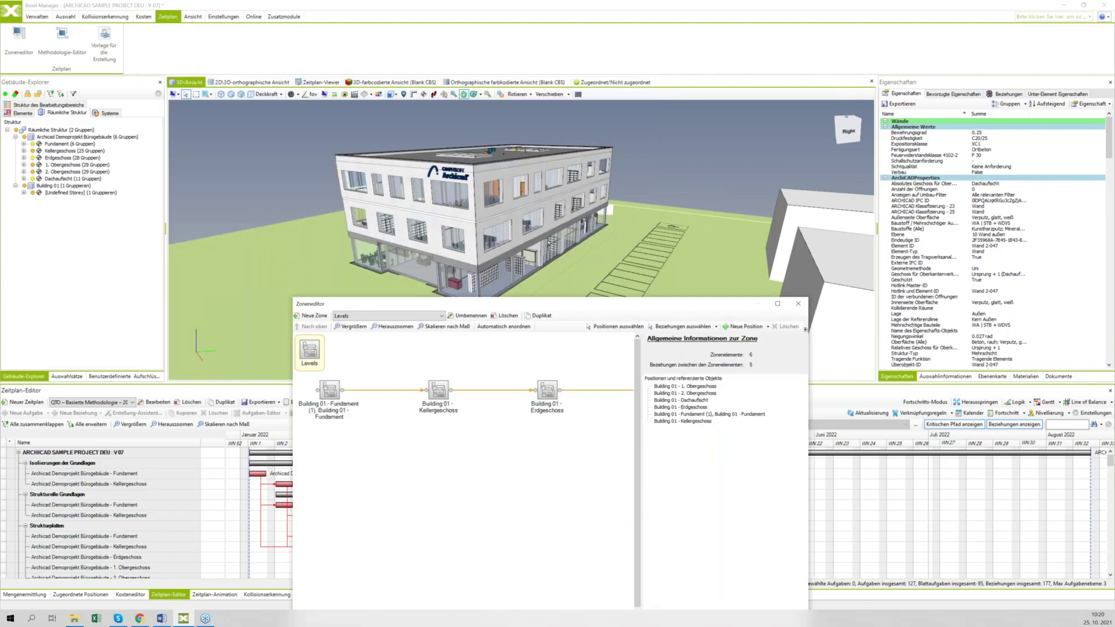
click(785, 194)
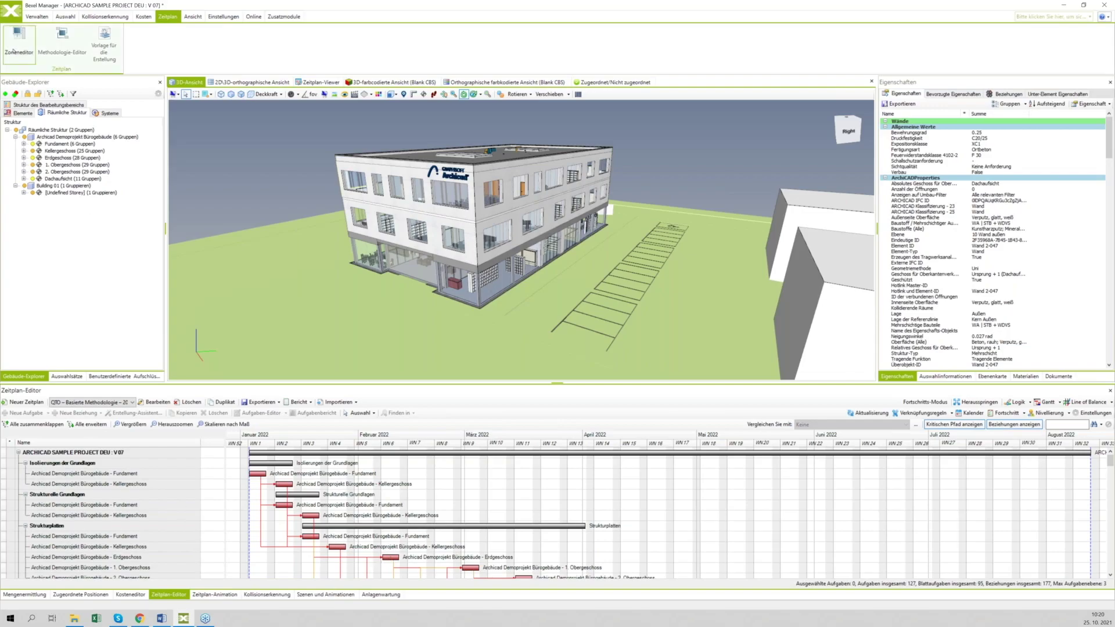
Enlarge the Zeitplan-Editor area, view the building from its other sides and clear the wall selection
drag(480, 130, 534, 265)
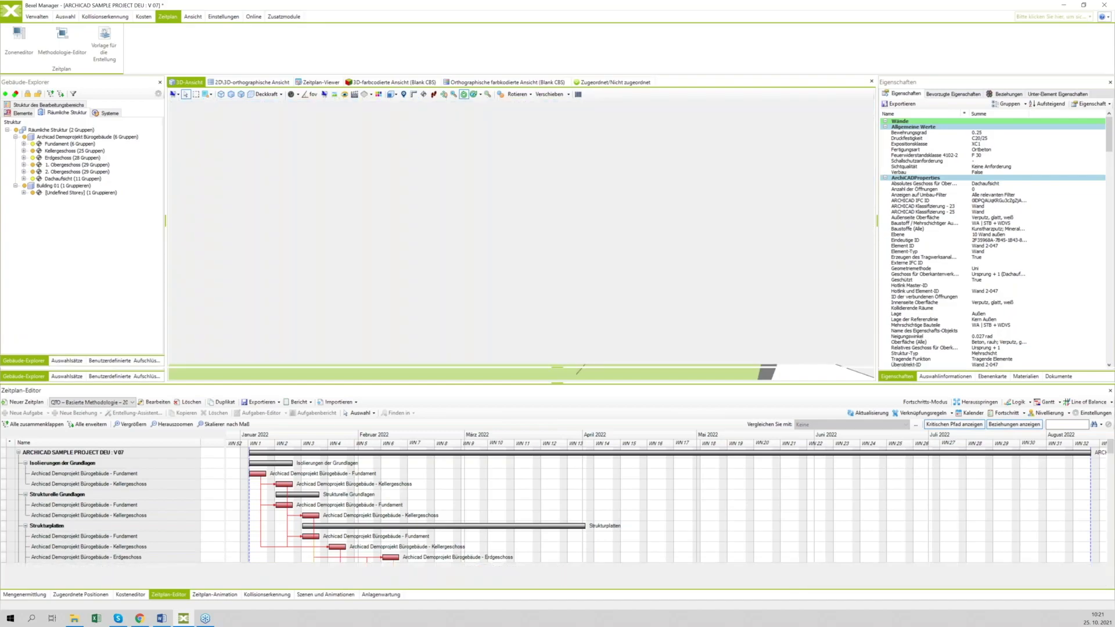
scroll(636, 258, up, 5)
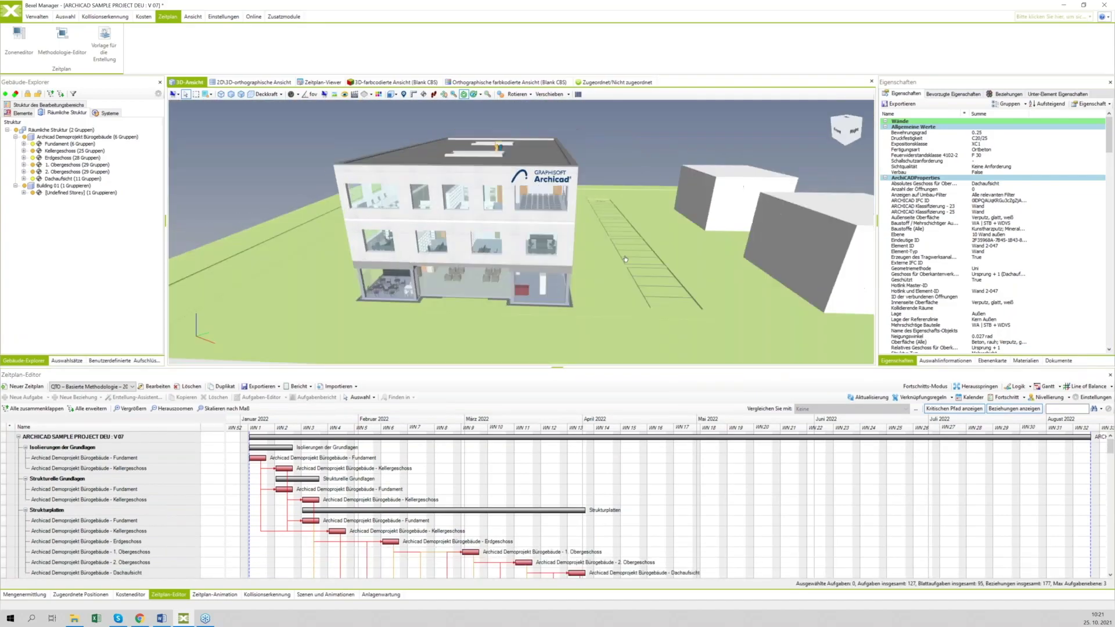
scroll(636, 259, down, 5)
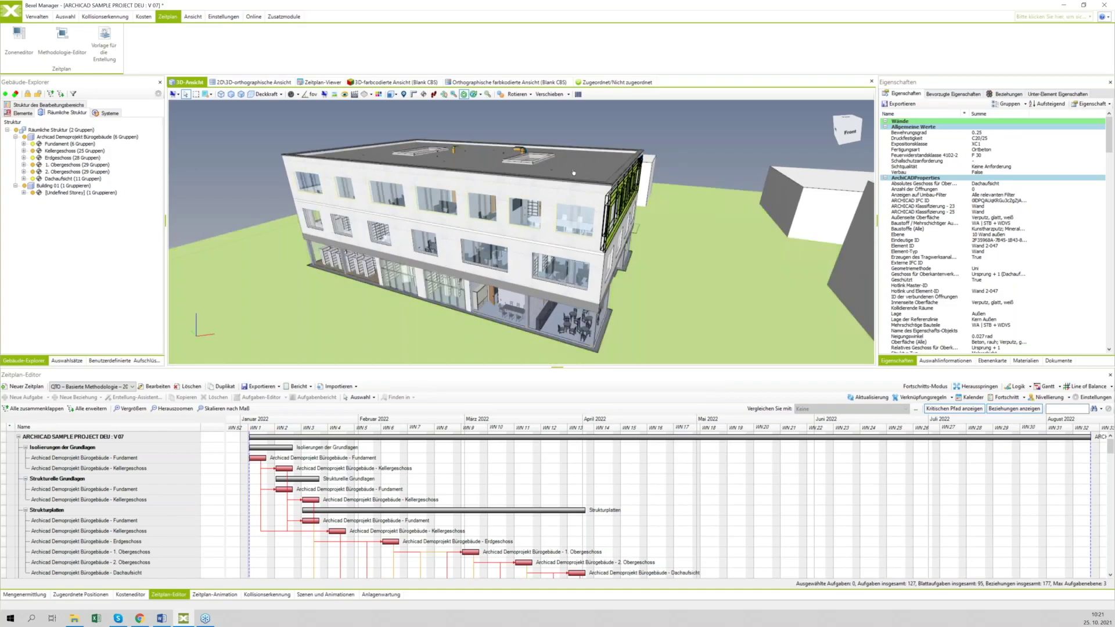
click(236, 182)
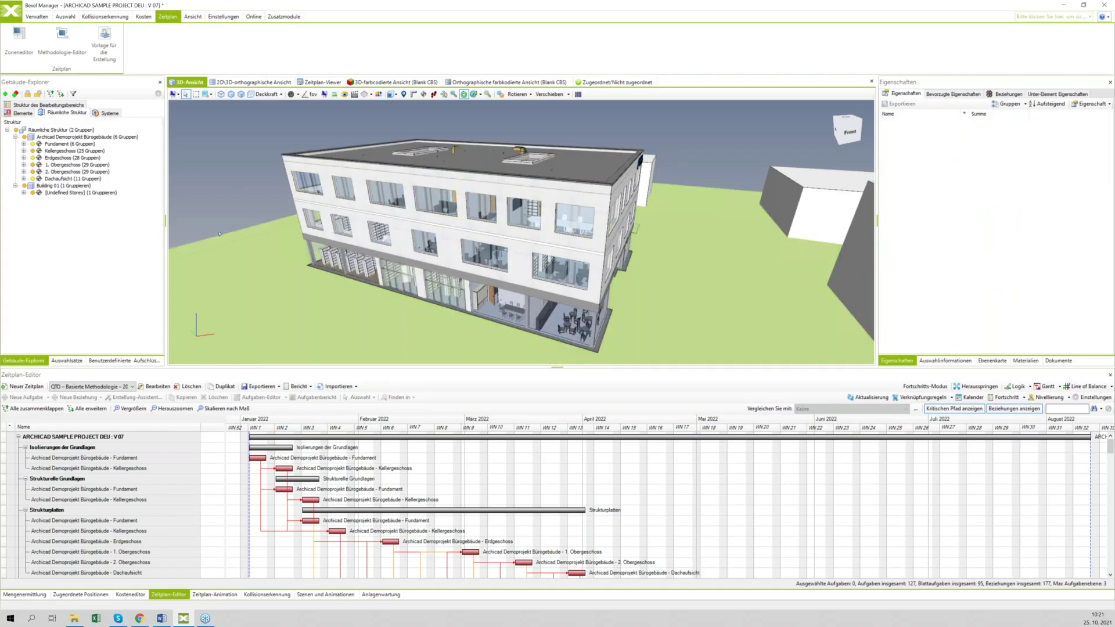
Hide all model elements through the Auswahlsätze structure and show only the 01_Strukturelle Arbeiten set
click(66, 360)
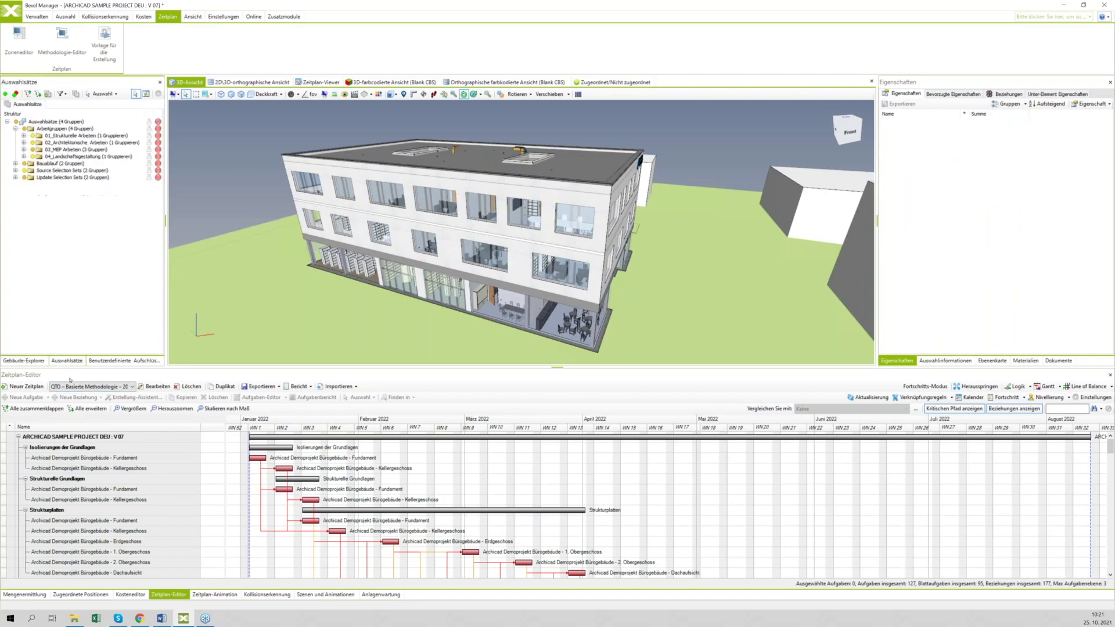
click(24, 129)
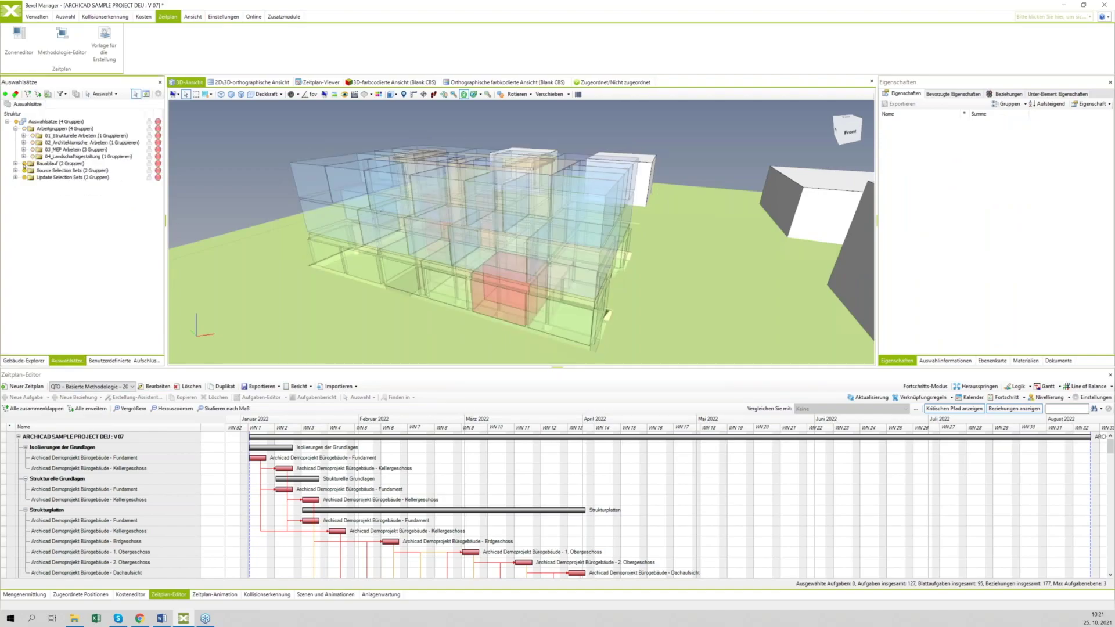
click(17, 121)
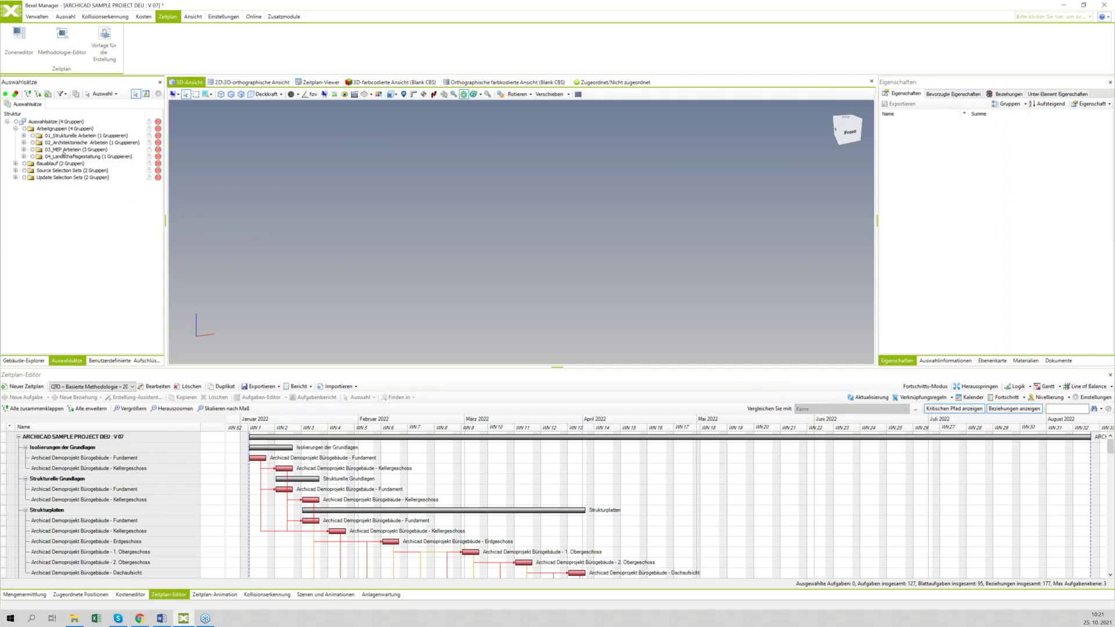
click(33, 137)
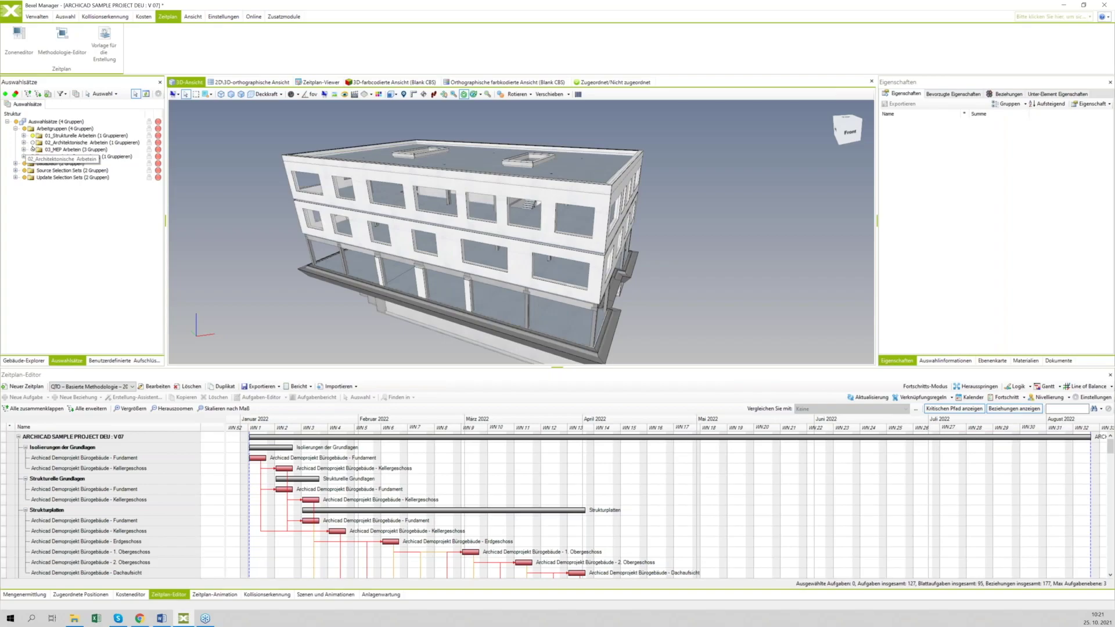
Check the 02_Architektonische Arbeiten, 03_MEP Arbeiten and 04_Landschaftsgestaltung sets in turn, and make the whole Arbeitgruppen folder visible
click(33, 142)
click(33, 142)
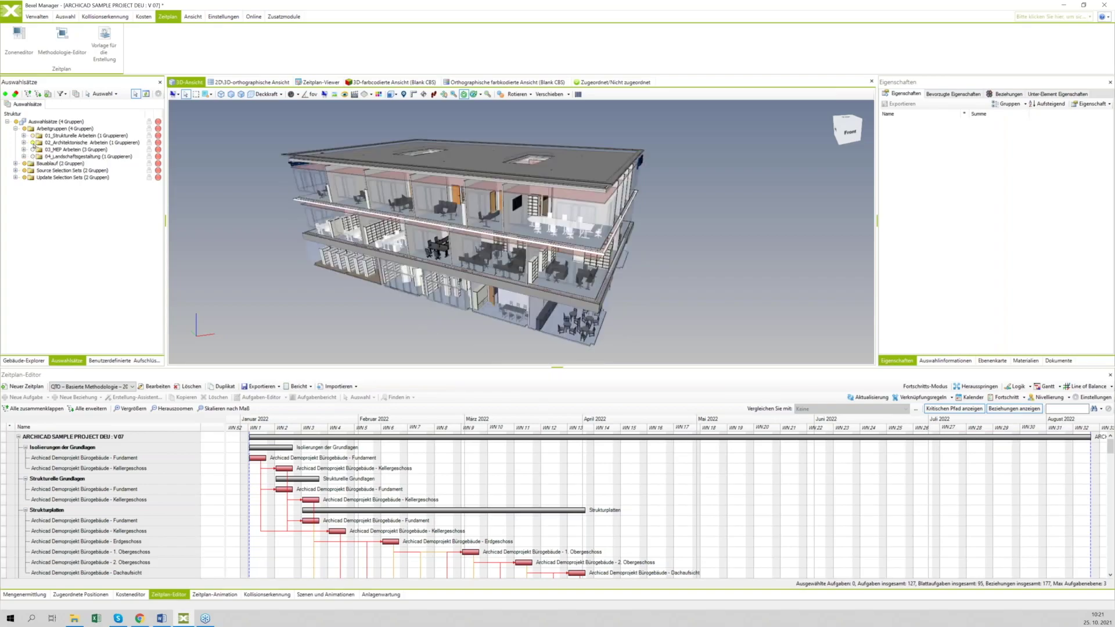
click(33, 142)
click(33, 150)
click(32, 150)
click(33, 157)
click(33, 156)
click(24, 129)
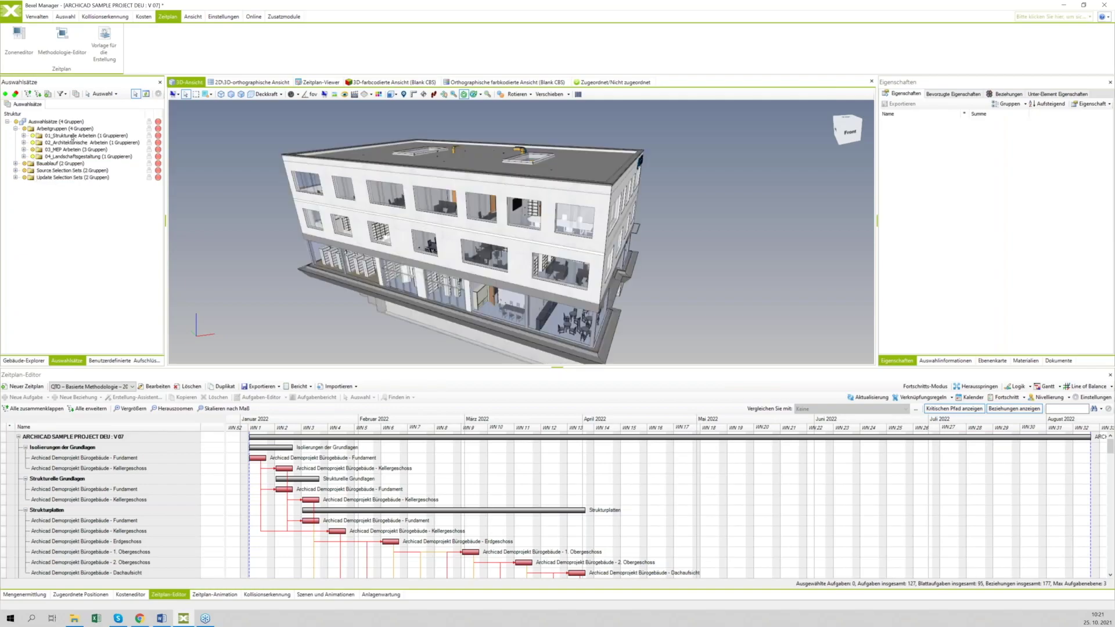
View the building from its right side and toggle the visibility of the 01_Strukturelle Arbeiten set
drag(726, 261, 616, 264)
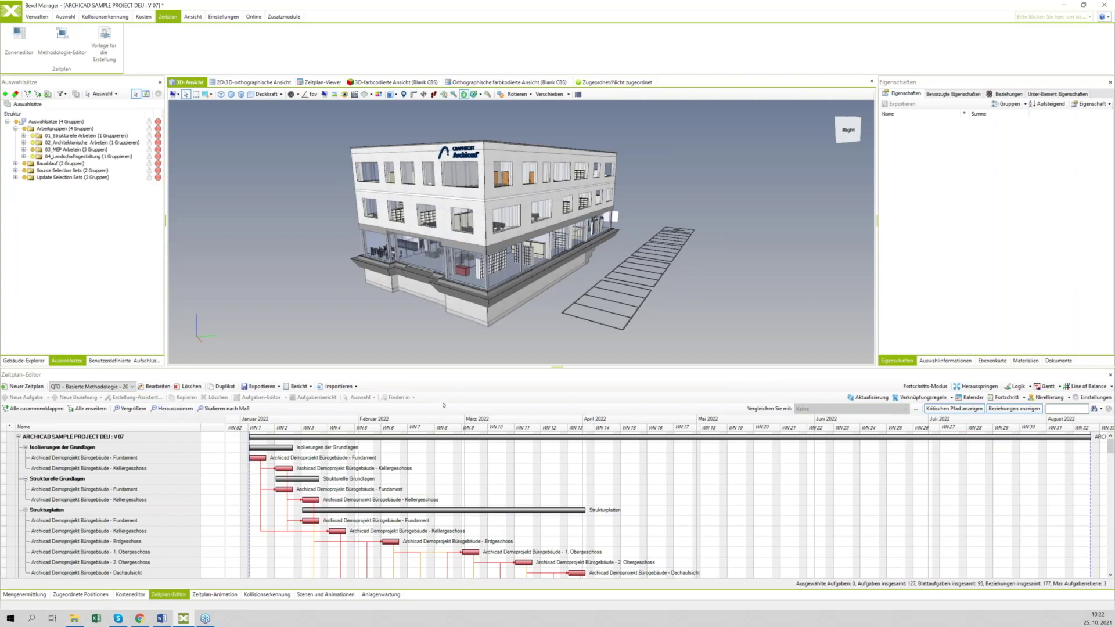
drag(301, 257, 303, 255)
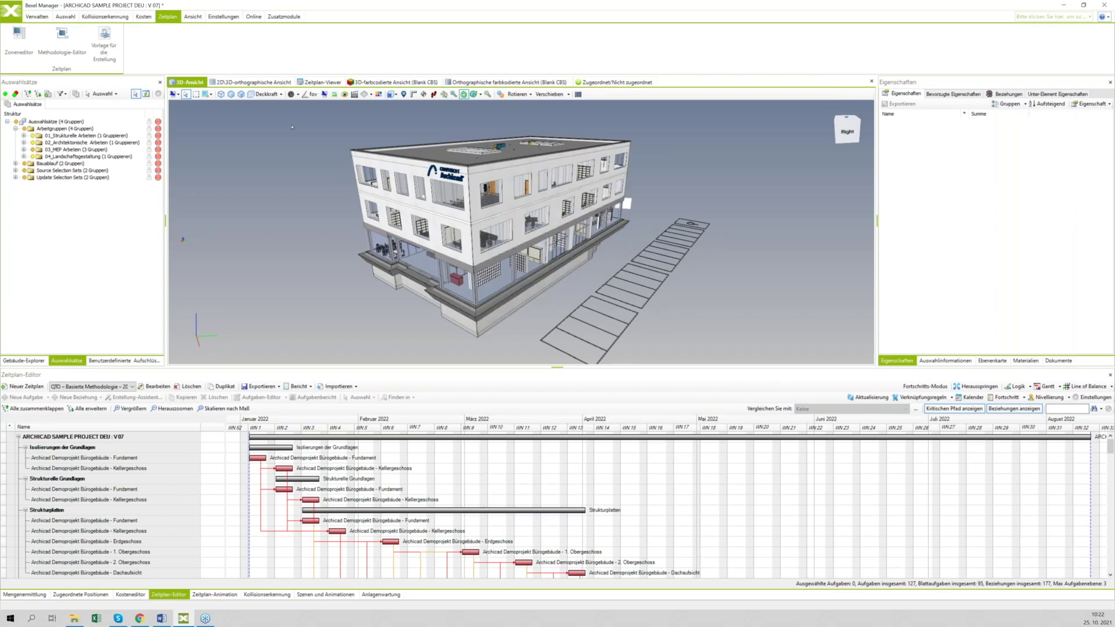
click(32, 135)
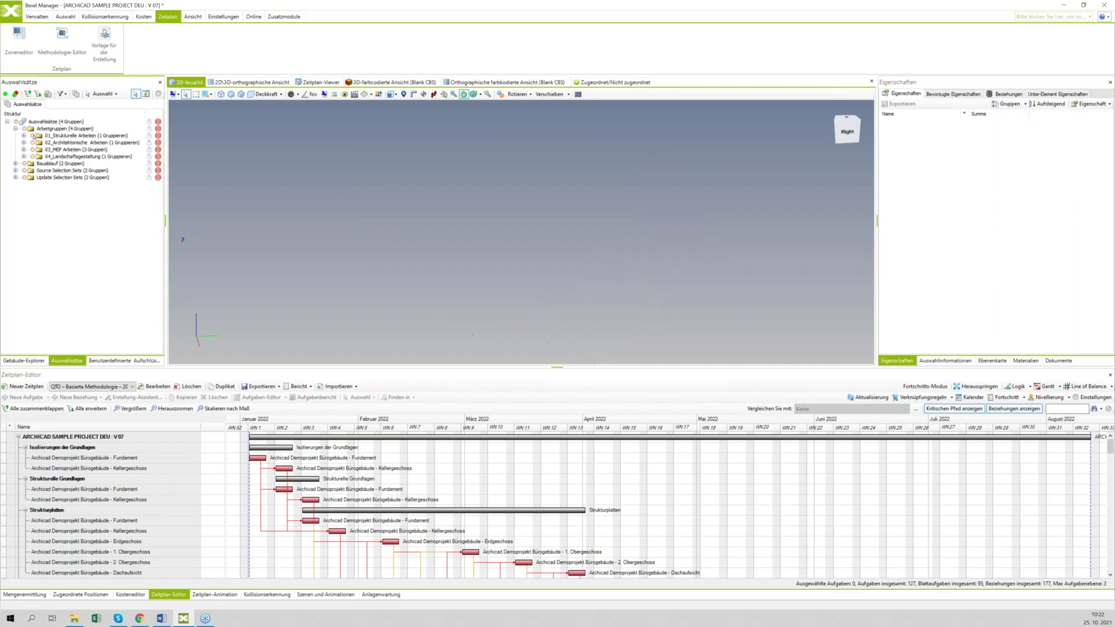
click(32, 135)
click(32, 136)
click(32, 135)
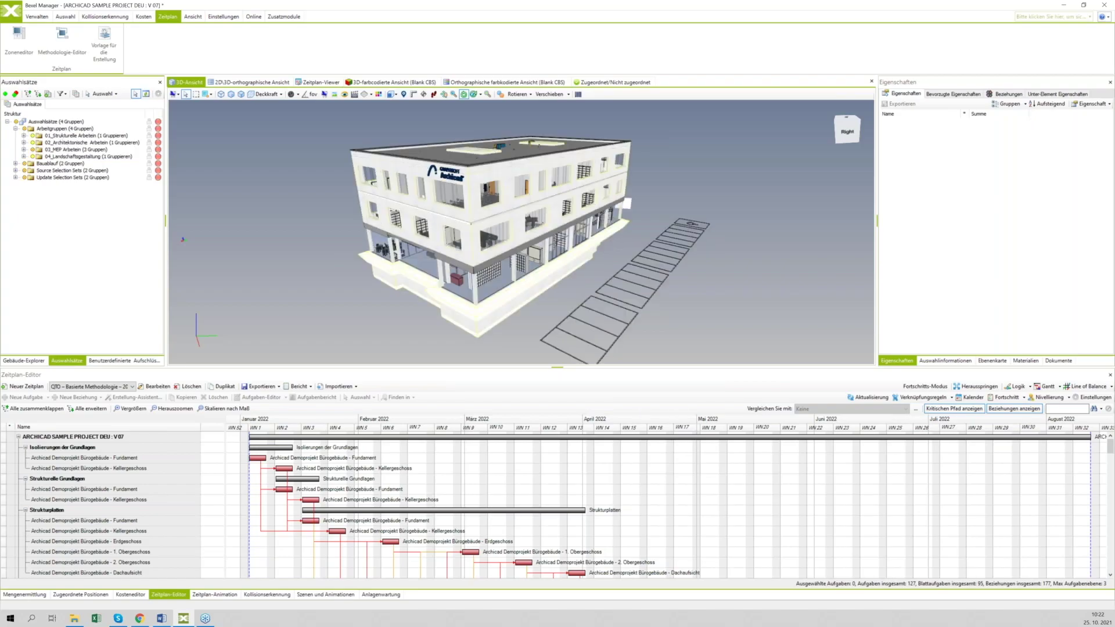
Select the elements of all four work group sets, from 01_Strukturelle Arbeiten to 04_Landschaftsgestaltung
click(58, 136)
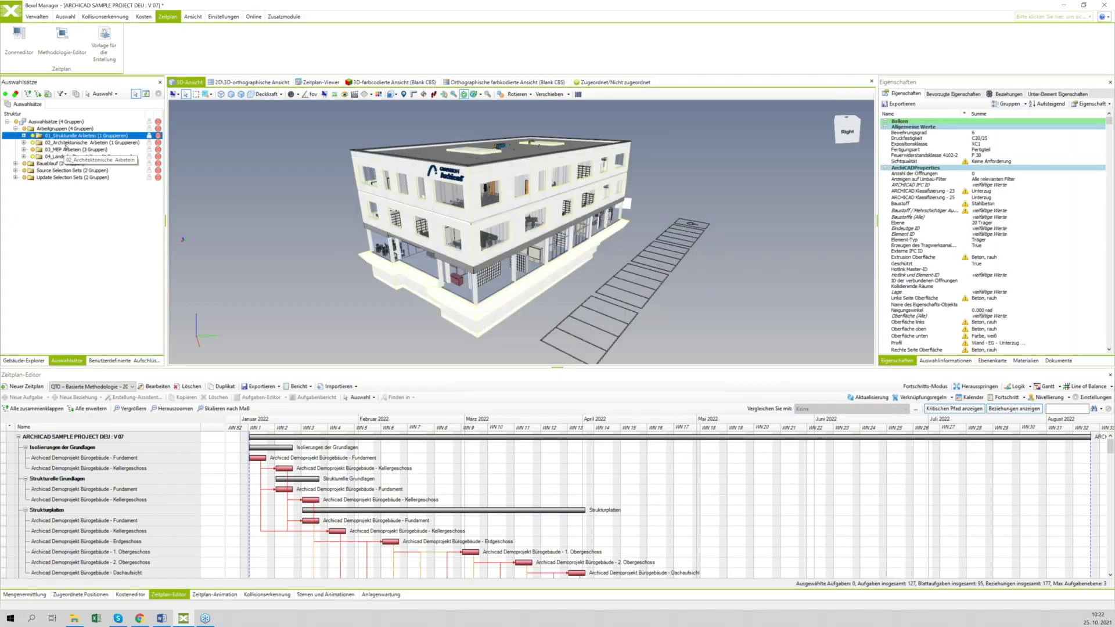
ctrl+click(65, 144)
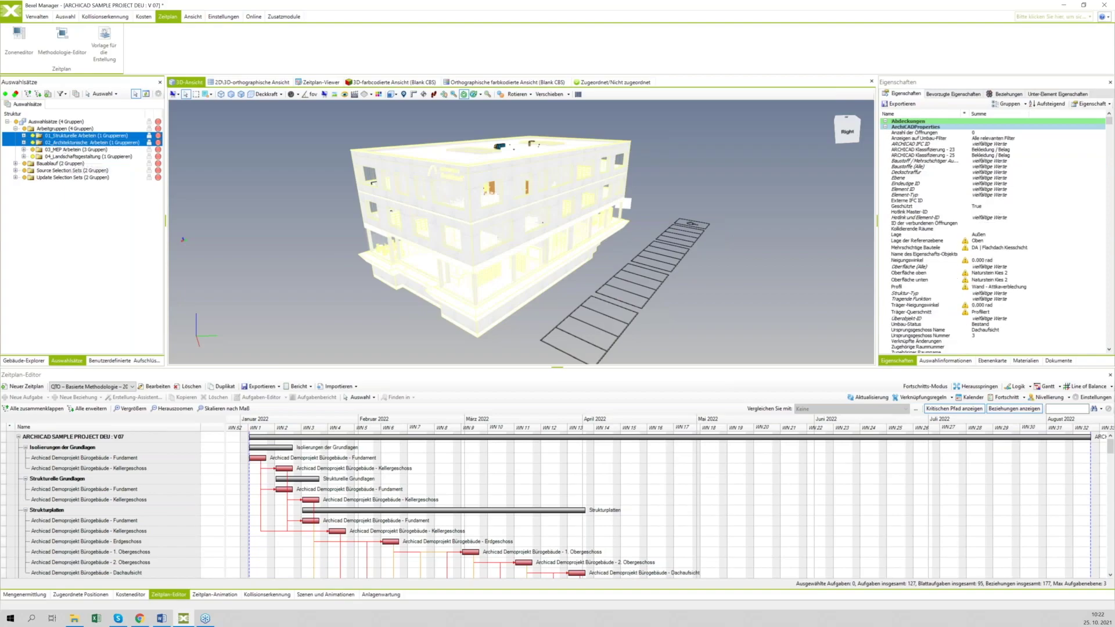
ctrl+click(73, 149)
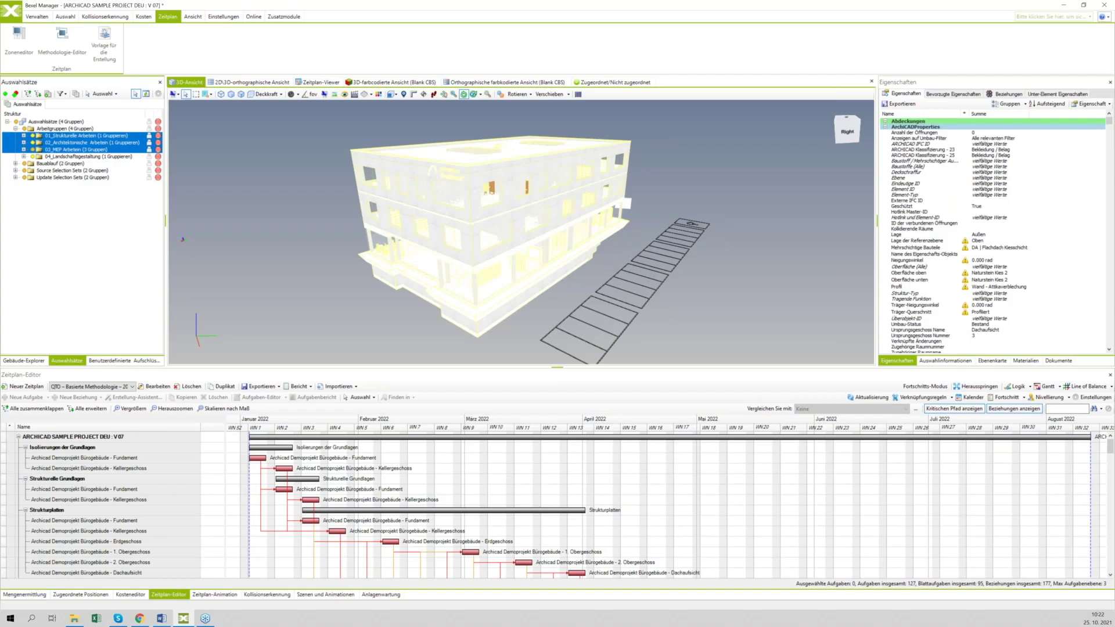
ctrl+click(87, 156)
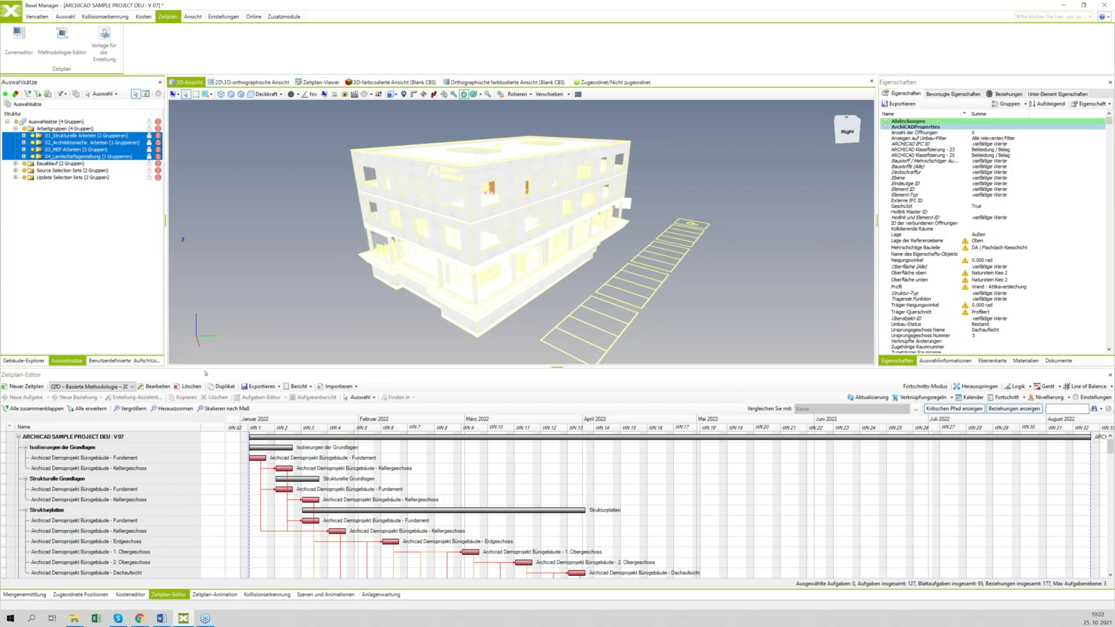
Display the Mengenermittlung and make all model elements visible in the 3D view
click(20, 595)
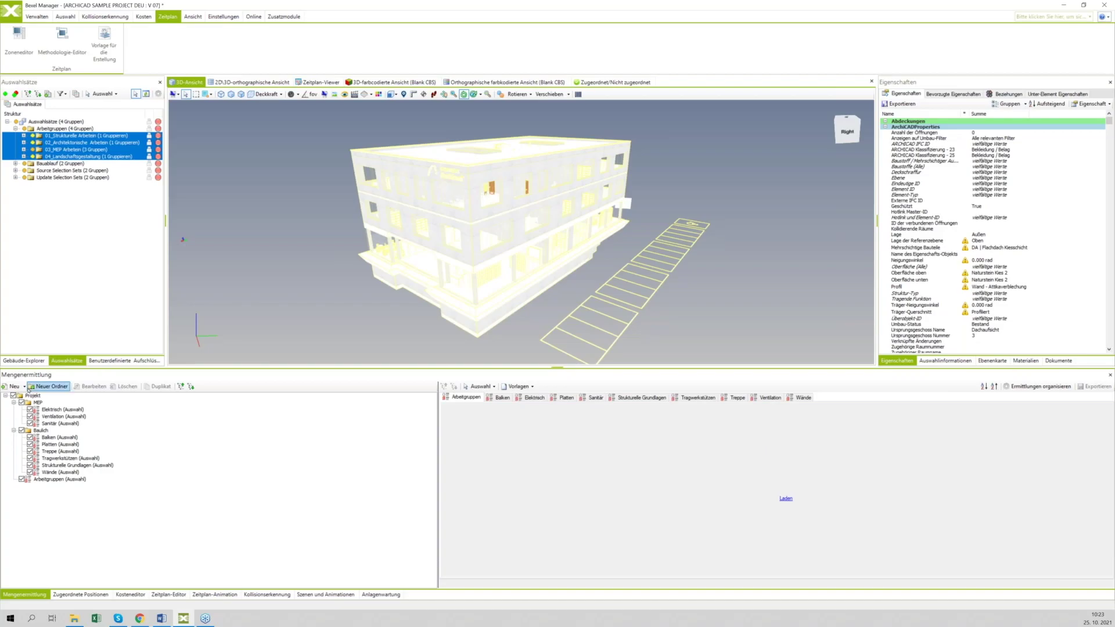
right_click(255, 161)
click(290, 176)
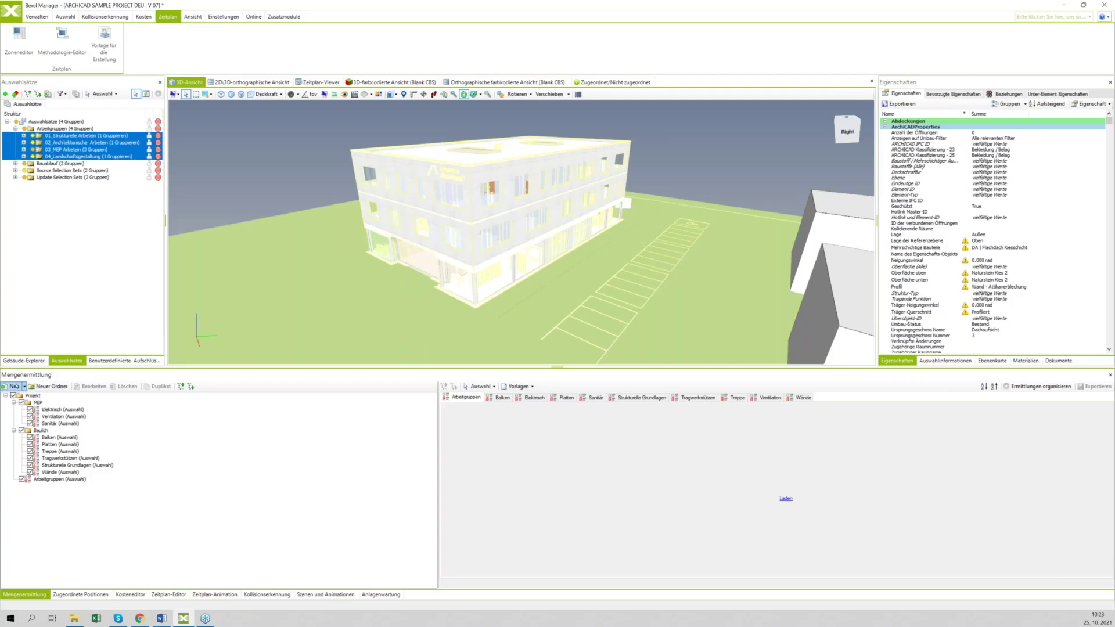
Start a new Mengenermittlung from the selected elements and name it QTO 2510
click(18, 386)
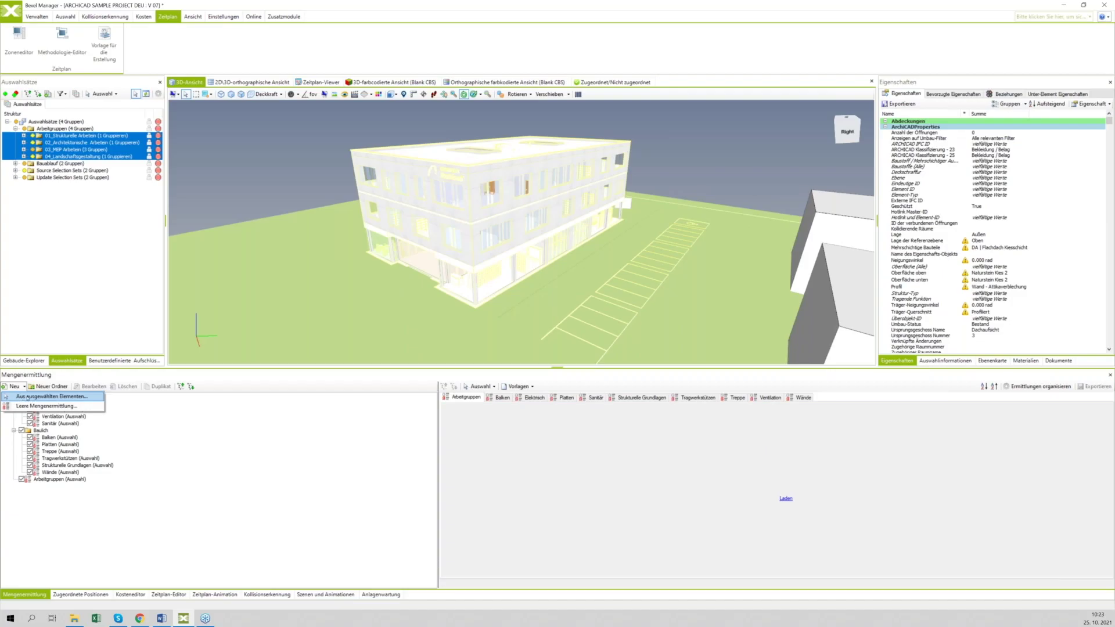
click(27, 397)
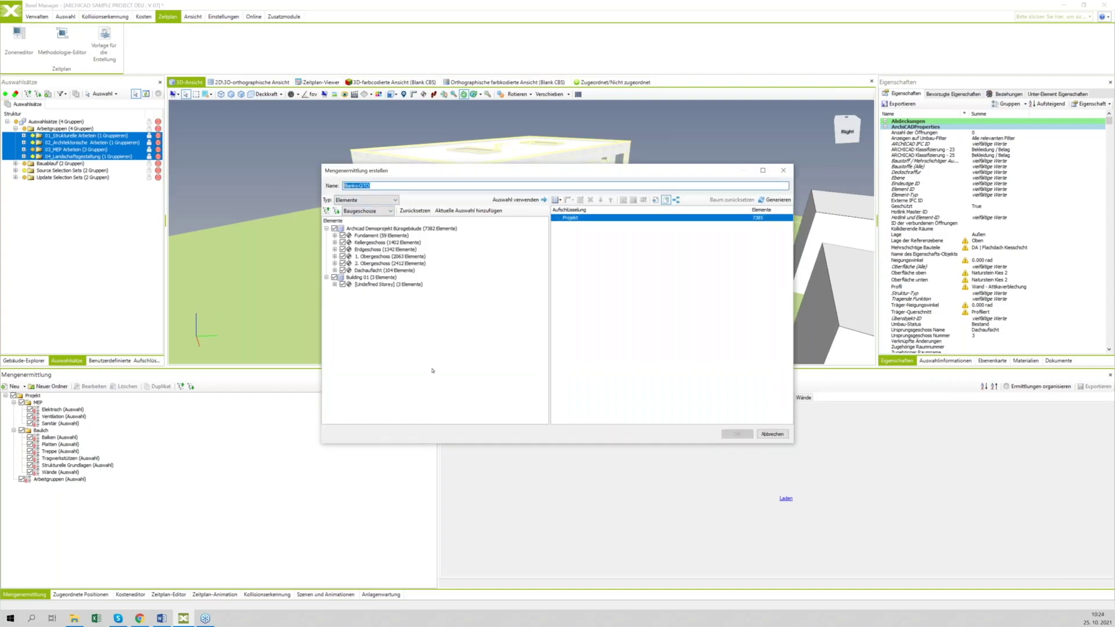
text(QTO 2510)
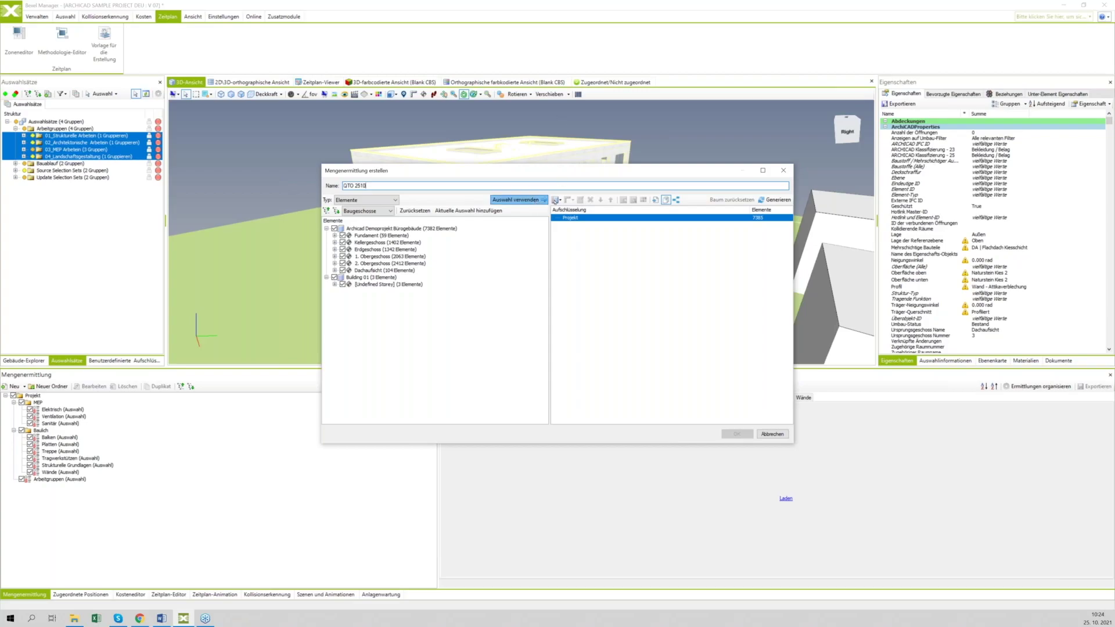
Group the takeoff by the selection sets 01_Strukturelle Arbeiten, 02_Architektonische Arbeiten, 03_MEP Arbeiten and Bauablauf
click(560, 201)
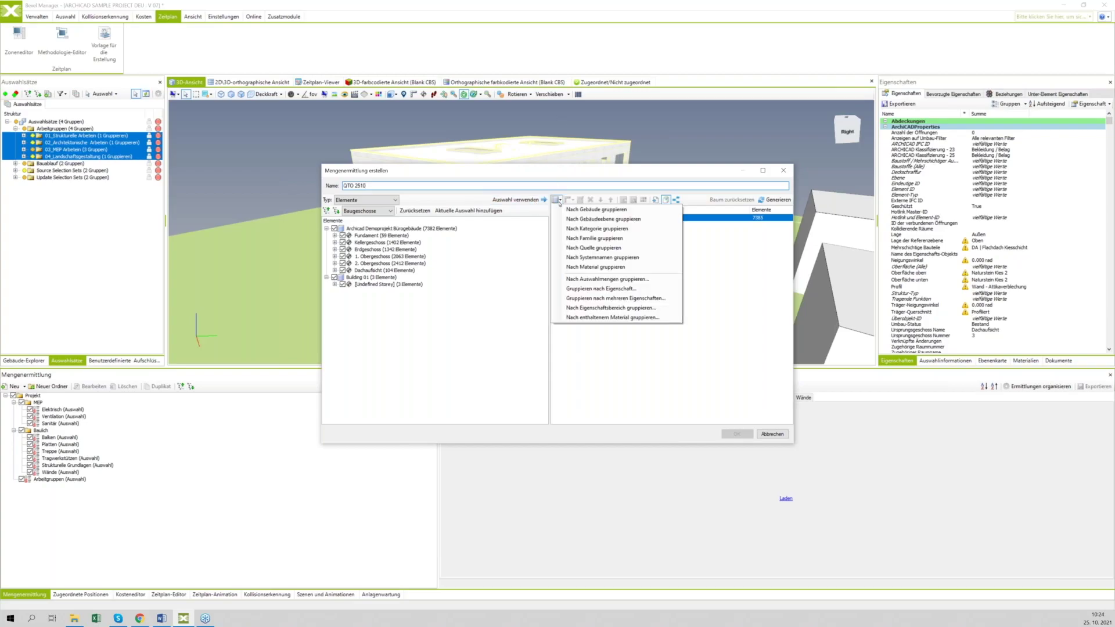
click(578, 280)
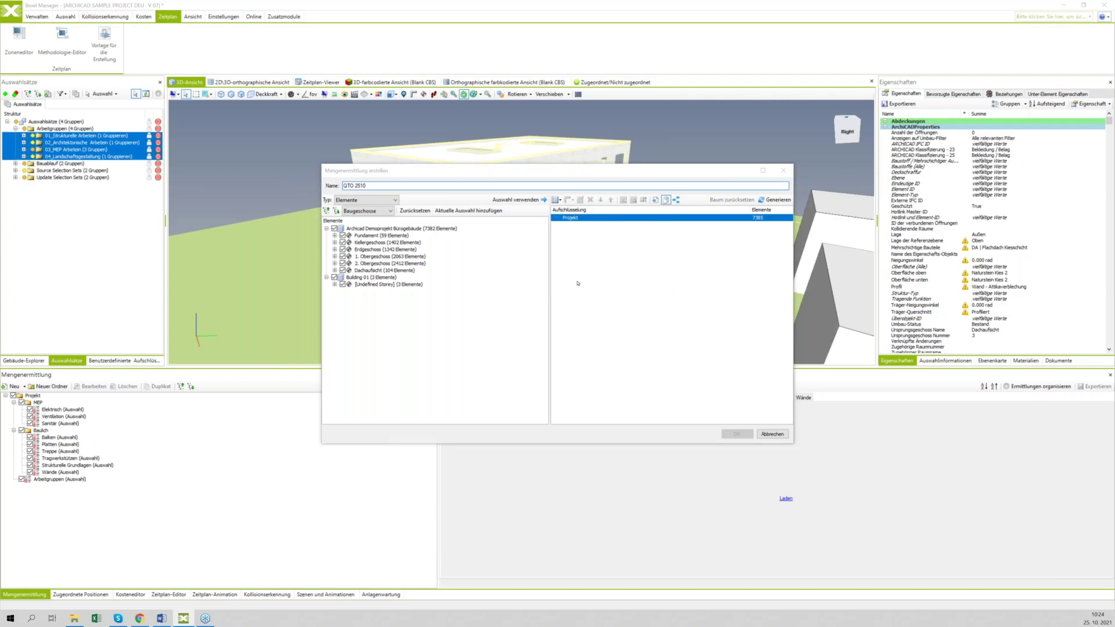
click(494, 204)
shift+click(497, 211)
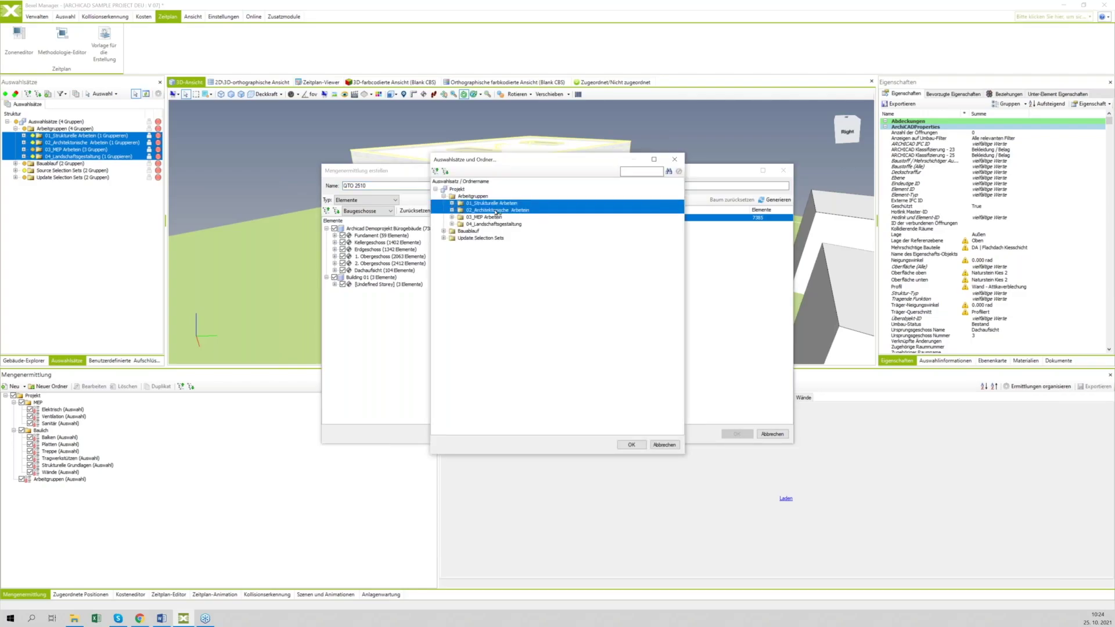
ctrl+click(494, 217)
ctrl+click(494, 230)
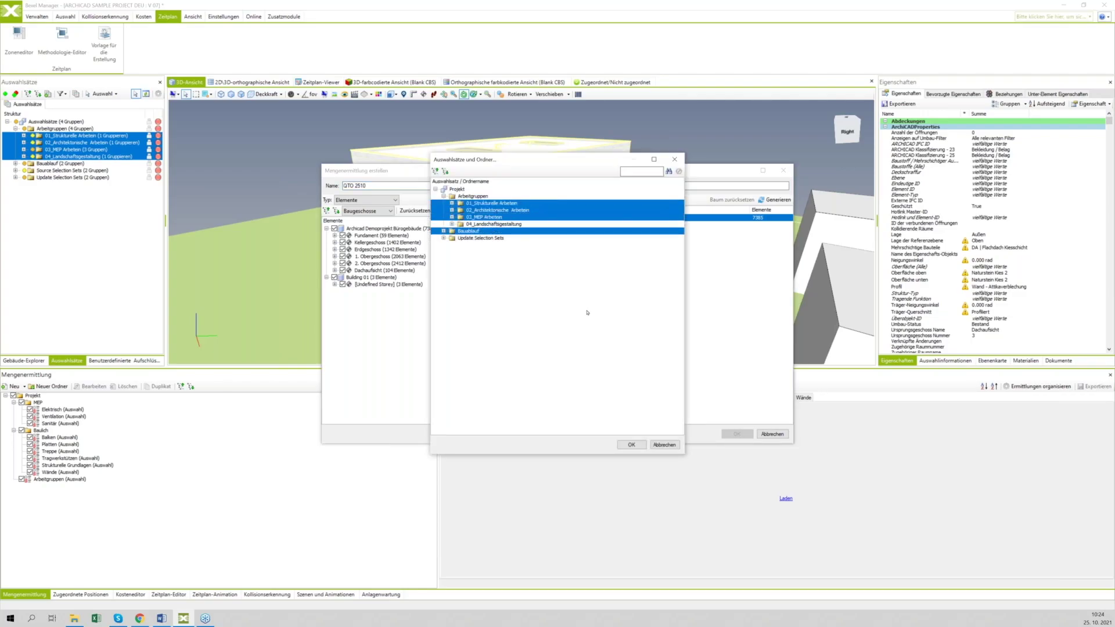
click(631, 445)
Add a Kategorie grouping rule below the selection set rule and a Familie rule below that
click(593, 227)
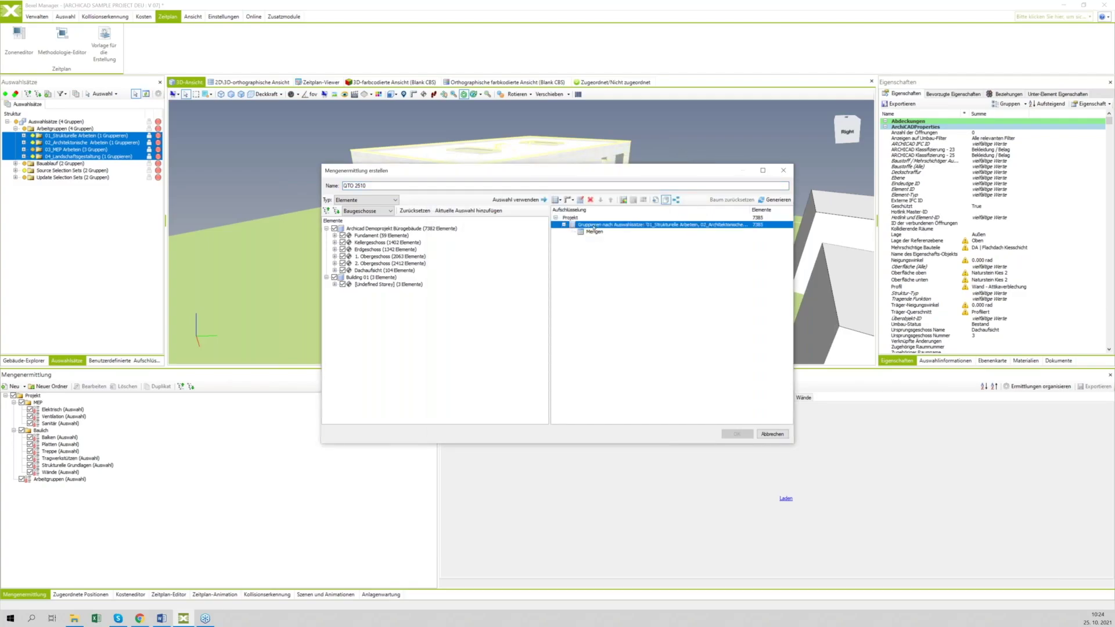
right_click(594, 226)
mouse_move(620, 232)
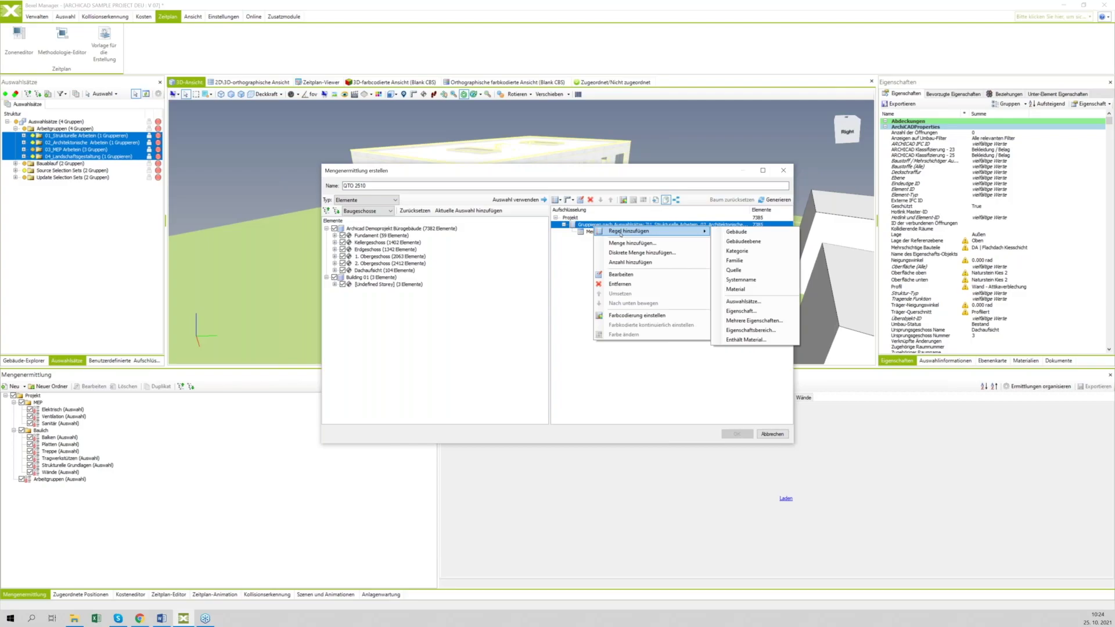
click(737, 251)
click(597, 233)
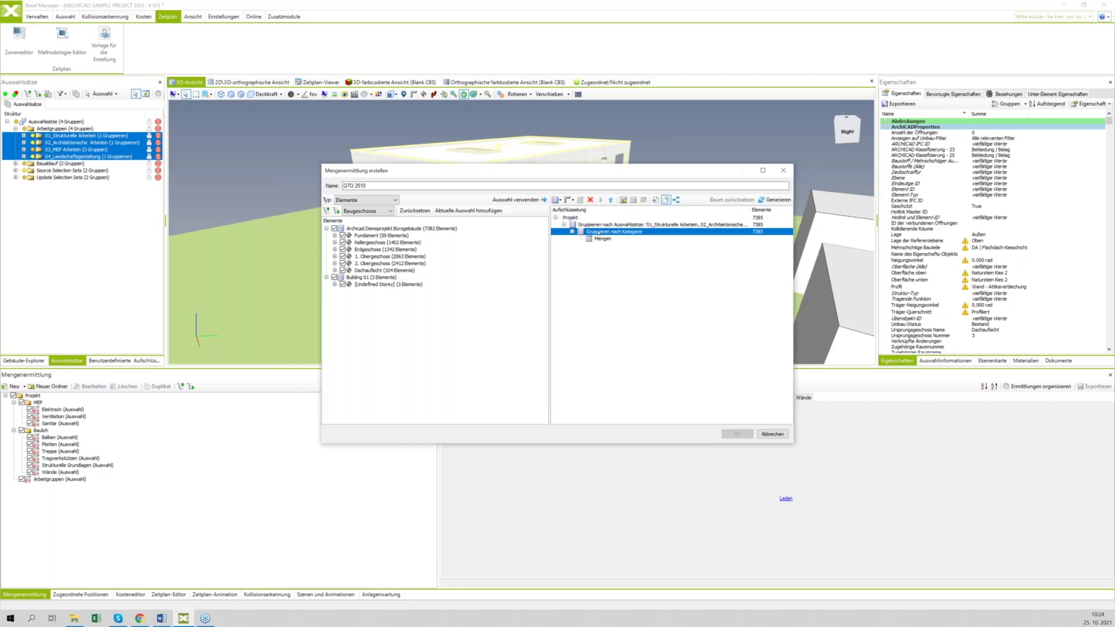
right_click(597, 232)
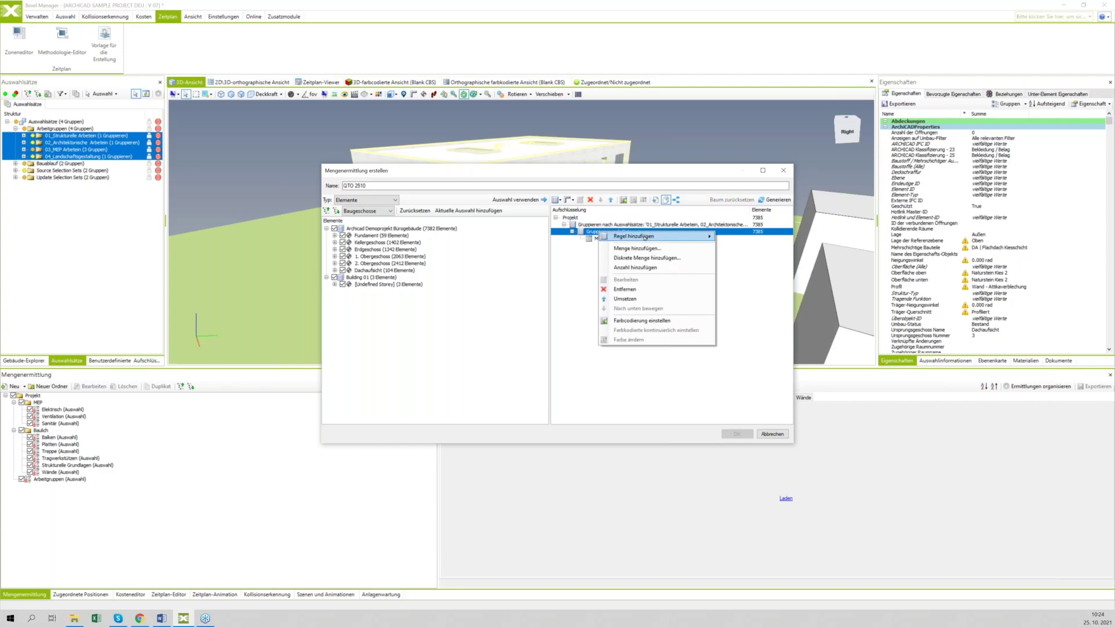
mouse_move(645, 237)
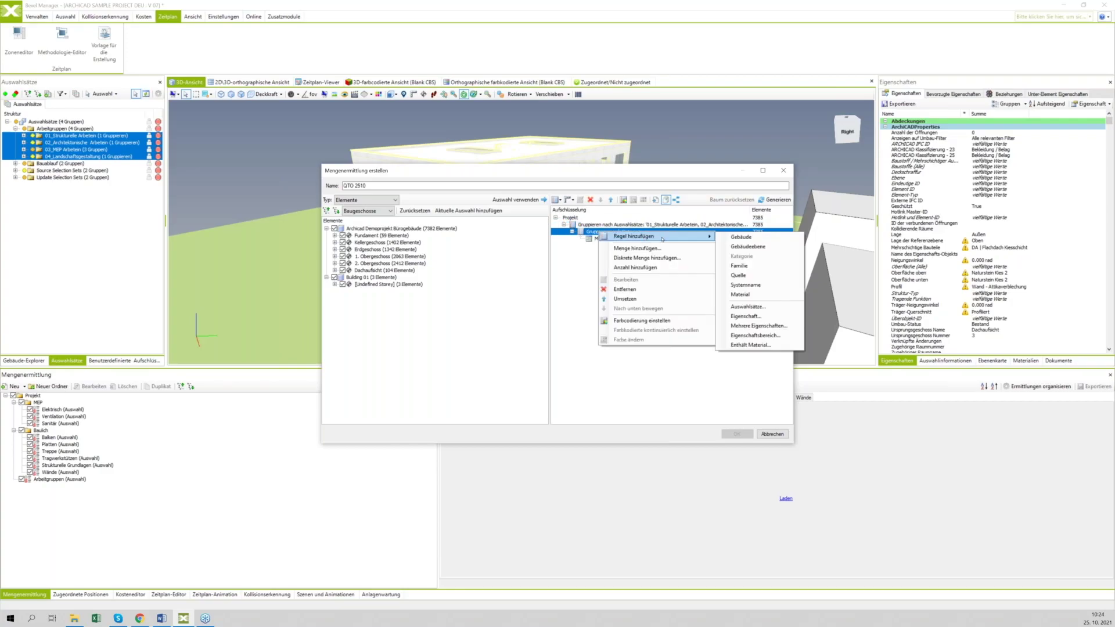
click(738, 266)
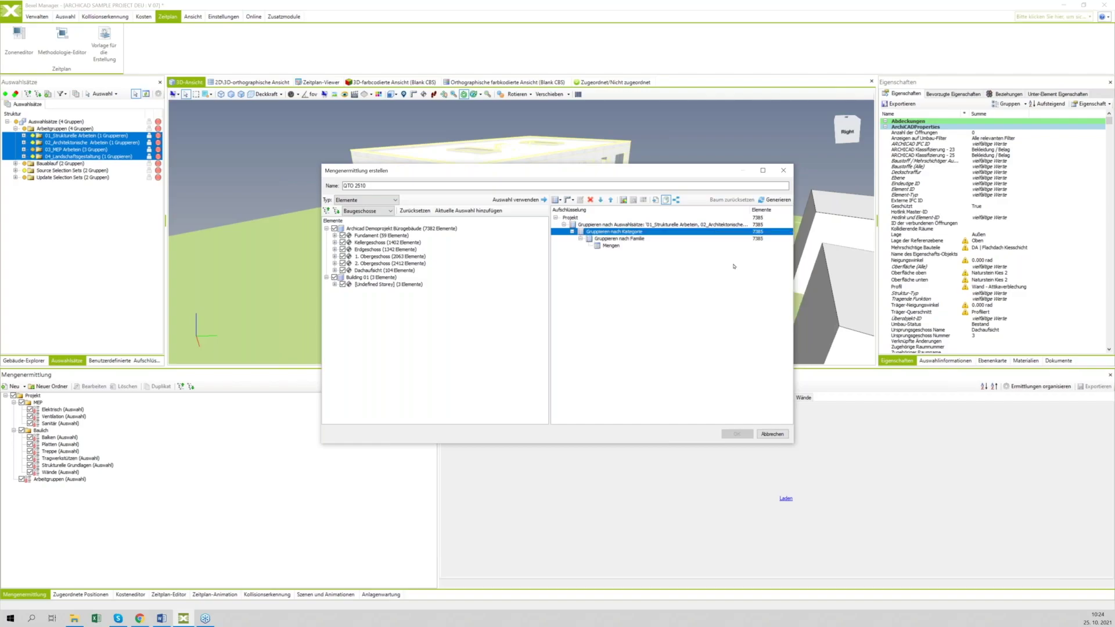
Add the element count (Anzahl) to the takeoff's Mengen entry and create the QTO 2510 takeoff
click(617, 249)
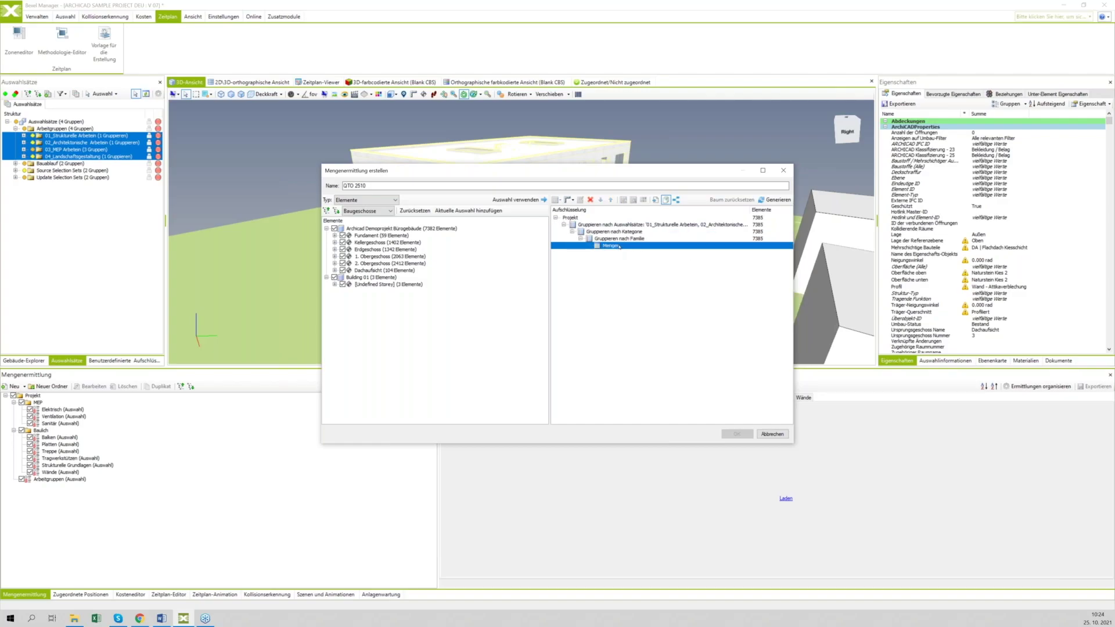
right_click(620, 247)
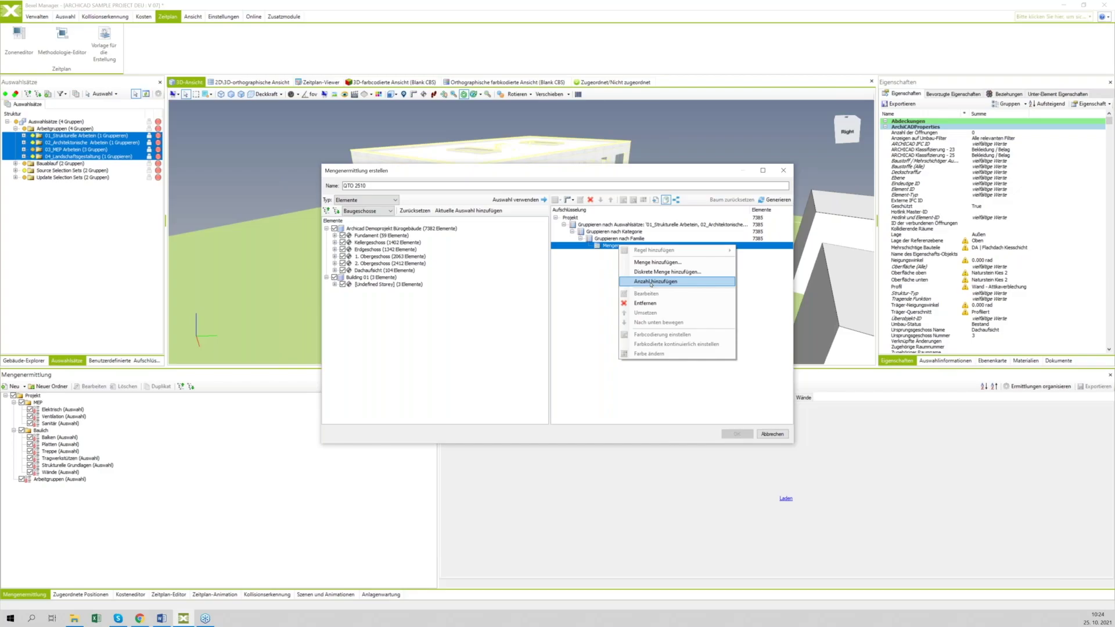
click(651, 283)
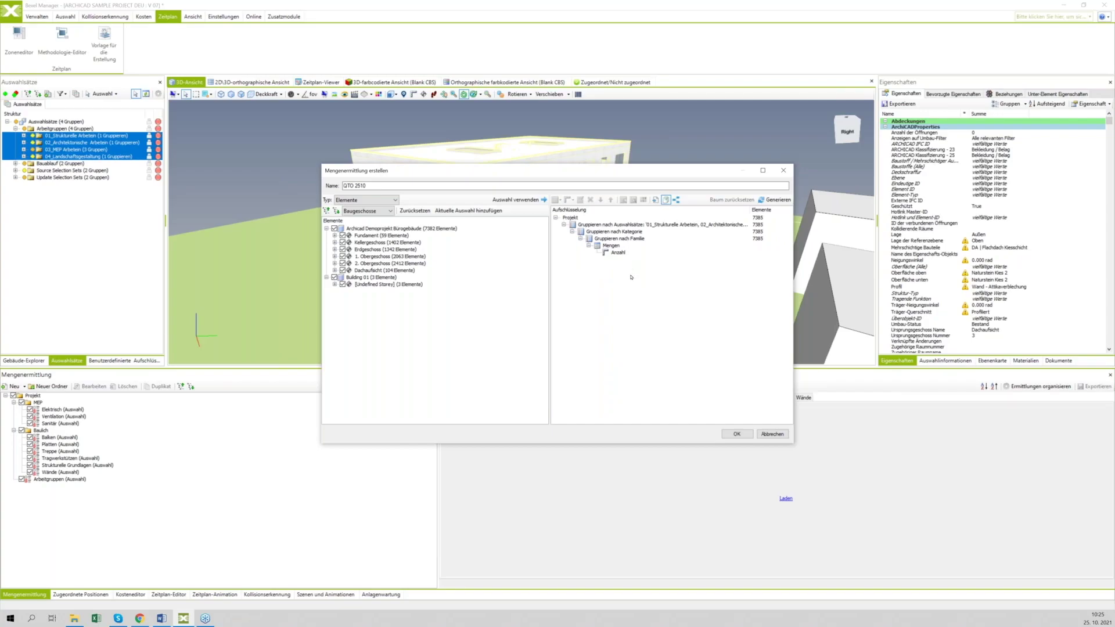
click(734, 435)
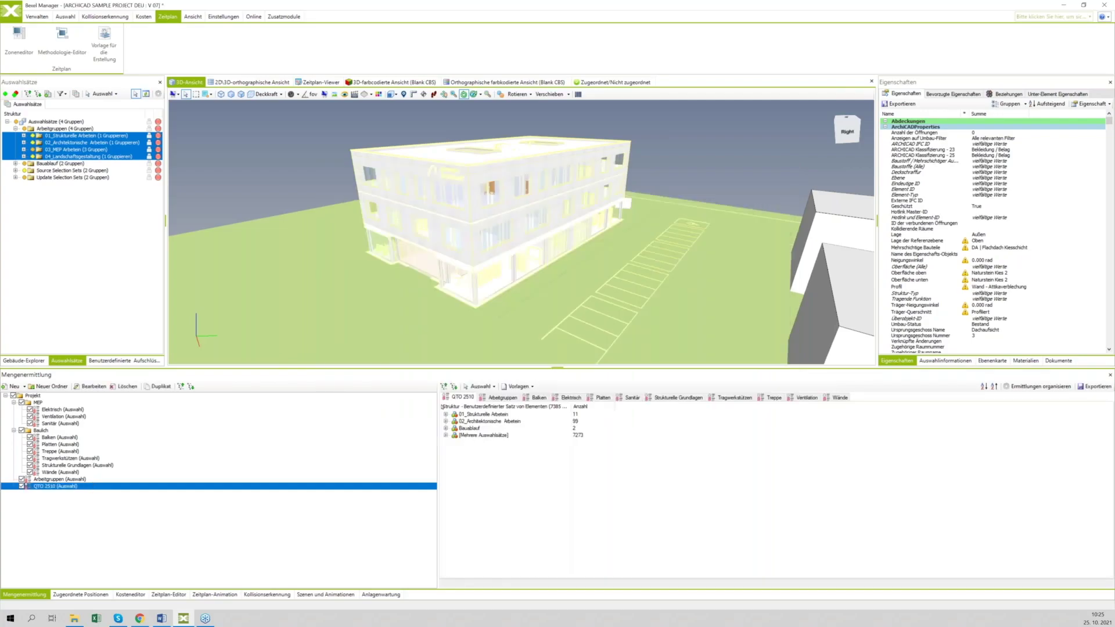
Expand all selection set groups of the QTO 2510 takeoff to review their categories, with all model elements shown
click(446, 415)
click(446, 436)
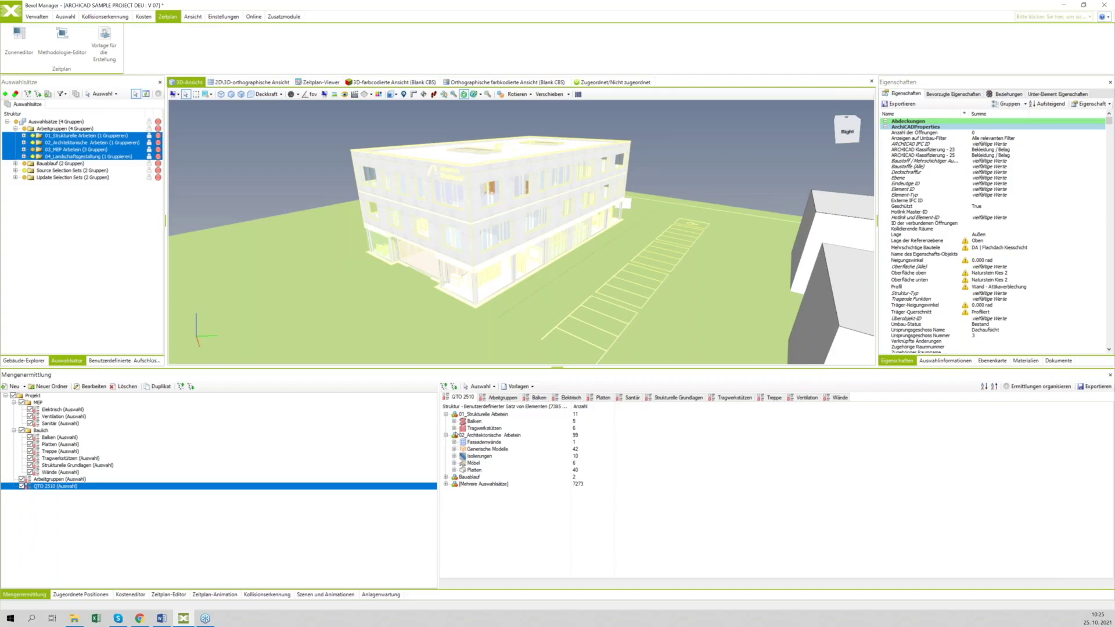
right_click(252, 141)
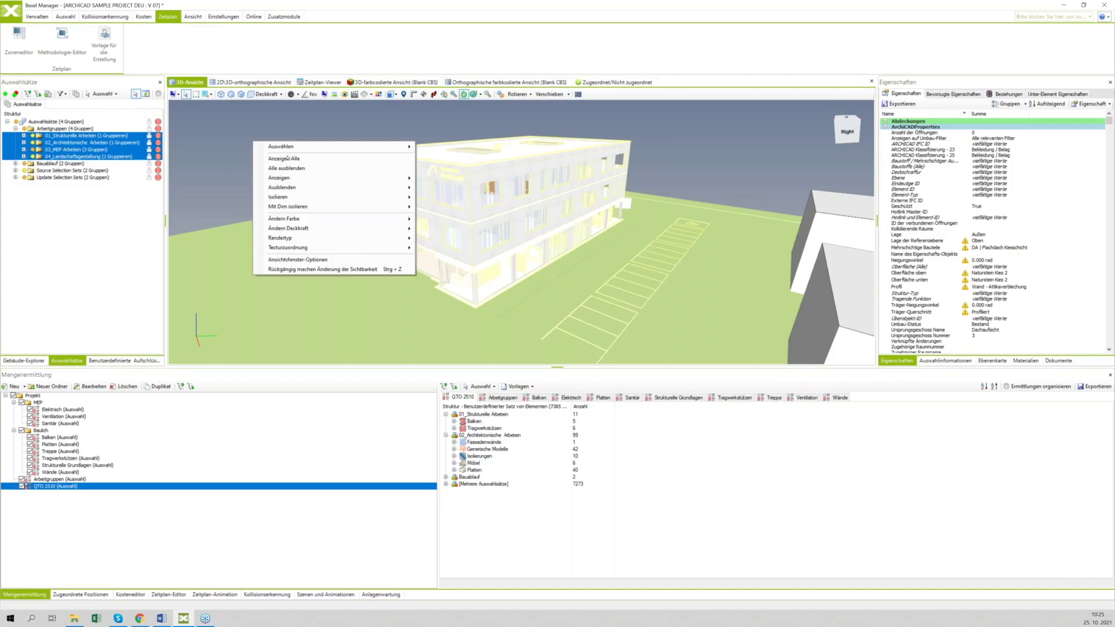
click(287, 157)
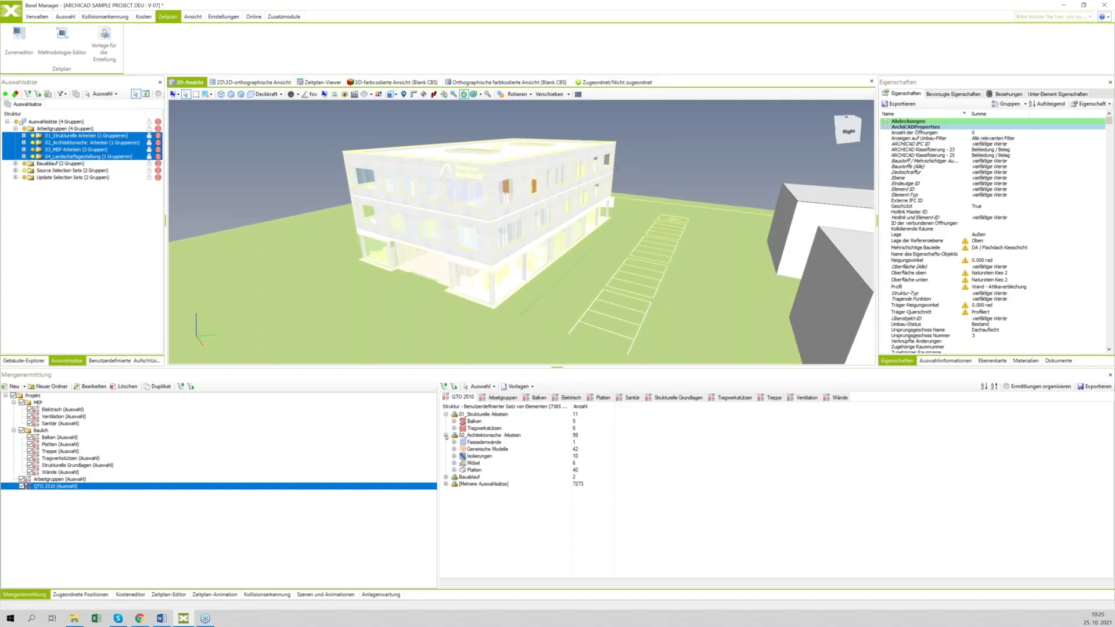
click(446, 484)
click(446, 477)
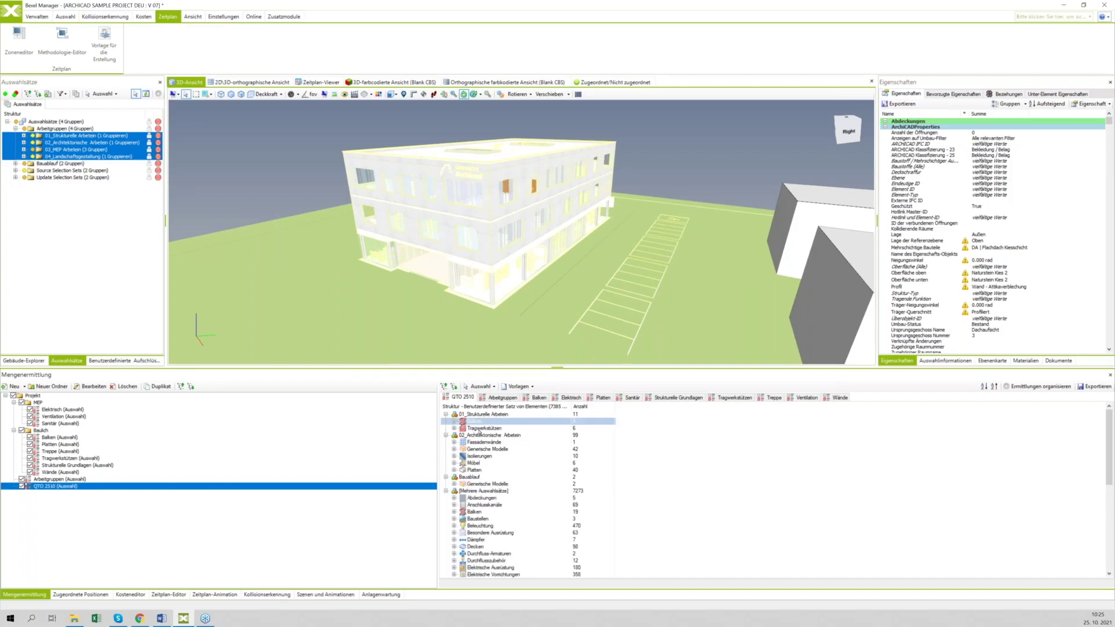
click(482, 428)
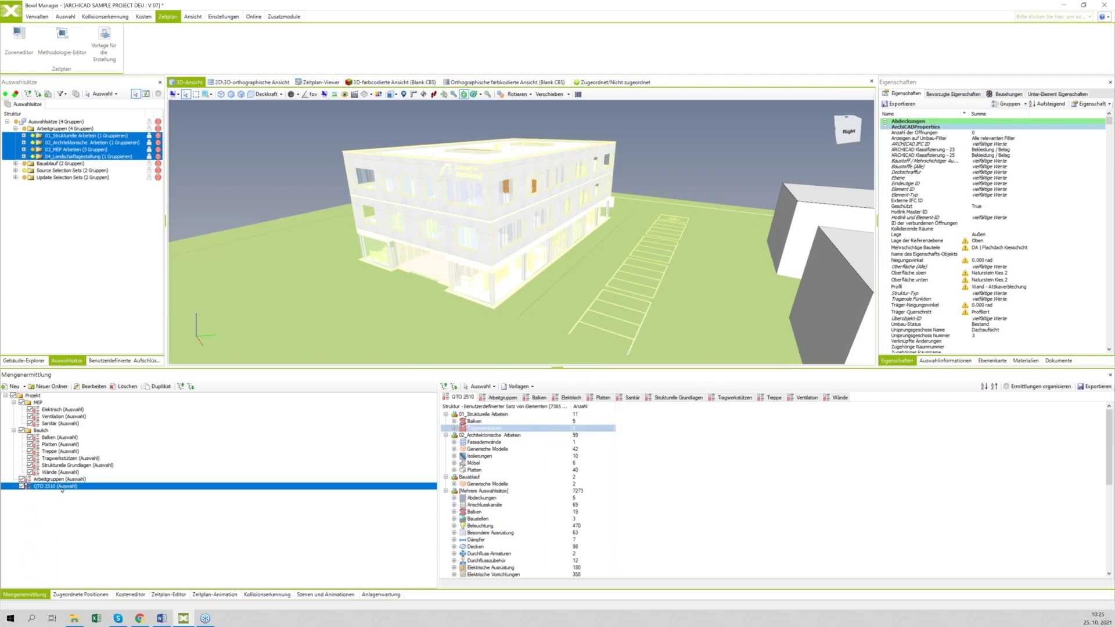
Expand the structural, architectural, MEP and landscaping folders under Arbeitsgruppen to examine the selection sets they contain
right_click(203, 143)
click(24, 135)
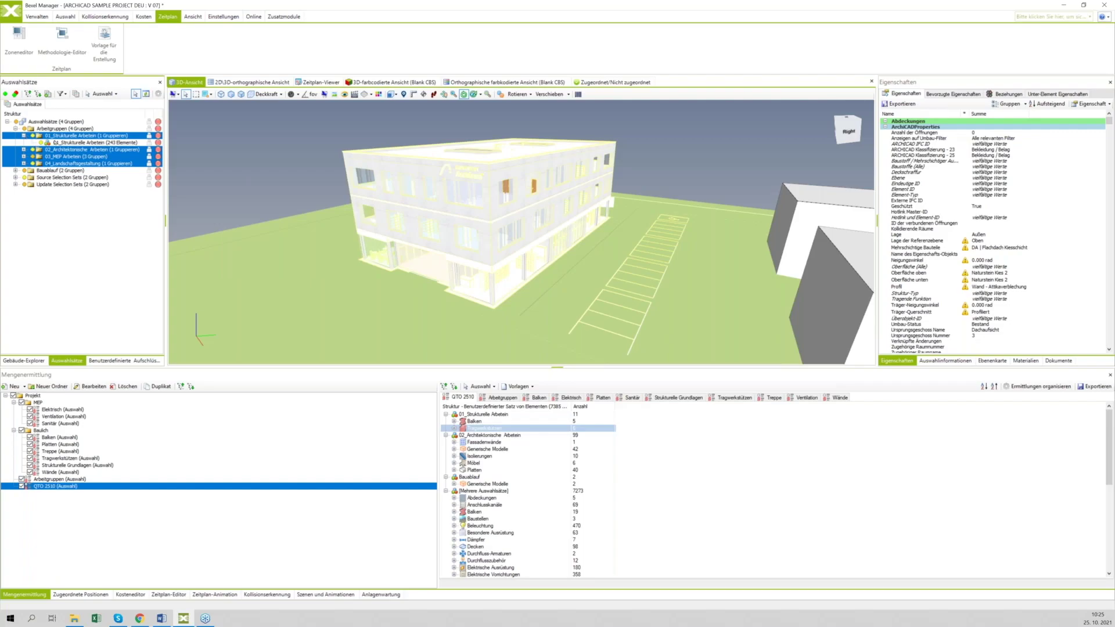
click(24, 149)
click(23, 163)
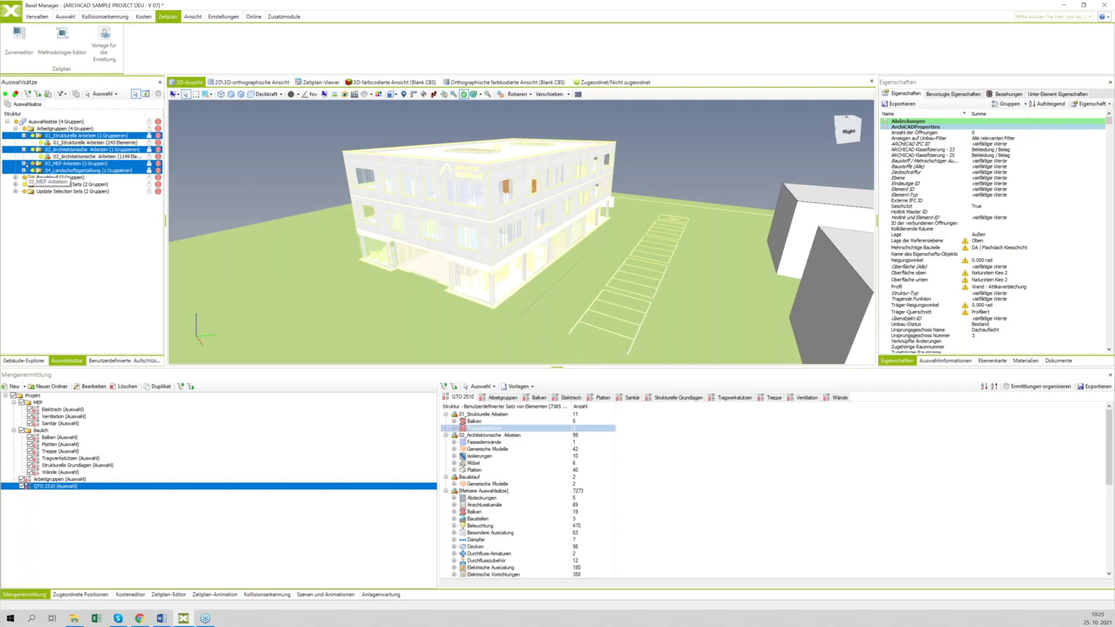
click(24, 191)
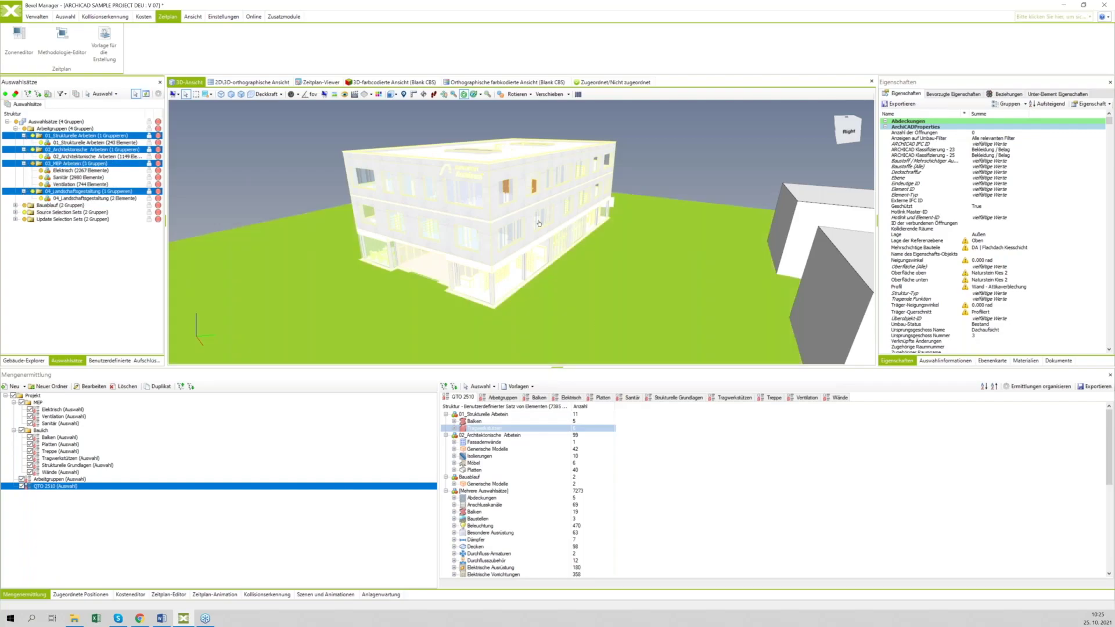
Expand Balken and Tragwerkstützen under 01_Strukturelle Arbeiten in the QTO 2510 takeoff to examine their families
click(454, 428)
click(454, 421)
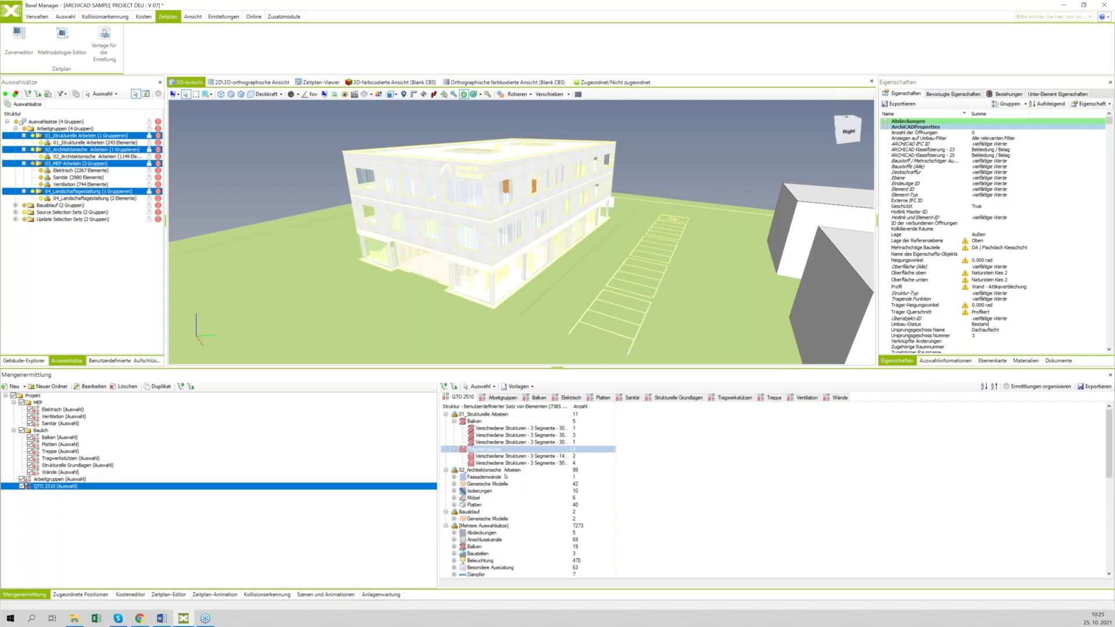
scroll(505, 476, down, 2)
Load the existing Arbeitsgruppen takeoff and examine the categories inside its 01_Strukturelle Arbeiten group
click(46, 480)
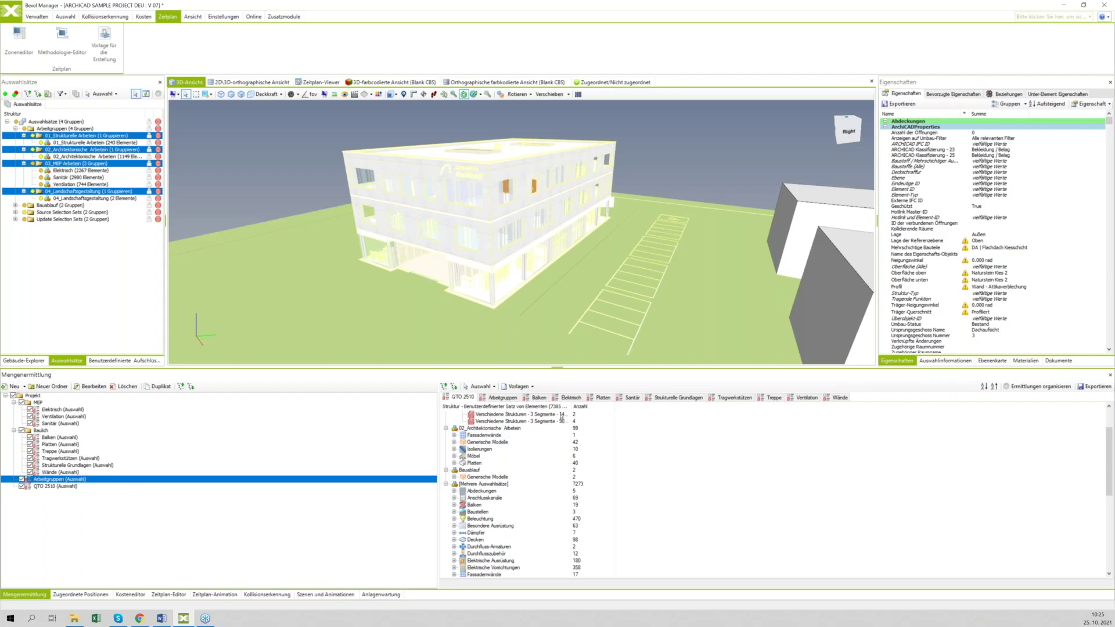
click(506, 398)
click(784, 499)
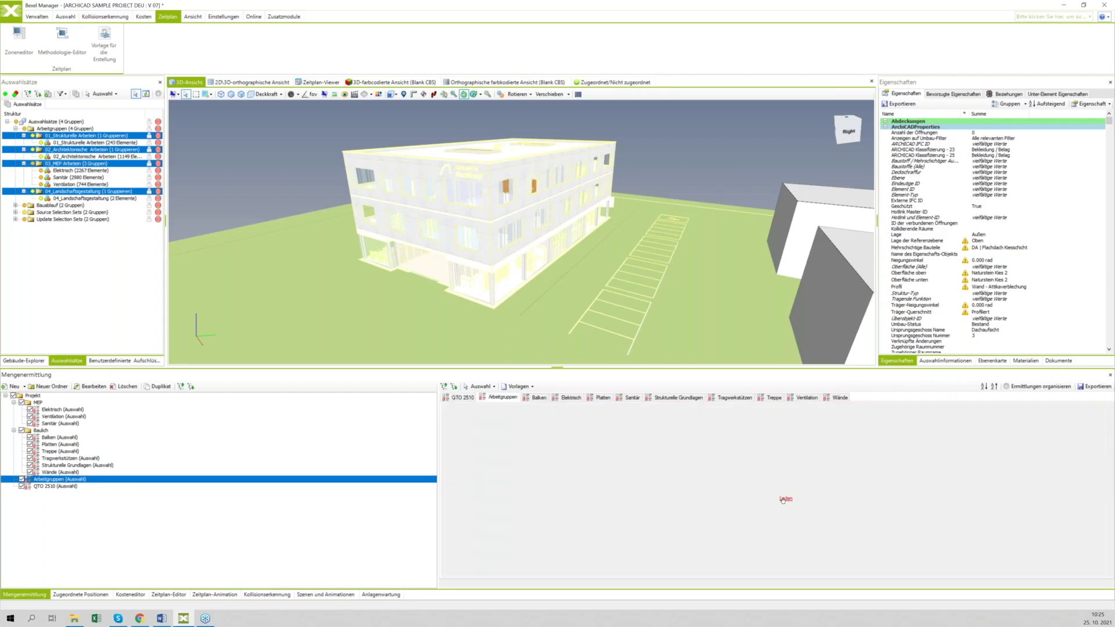
click(446, 415)
click(483, 422)
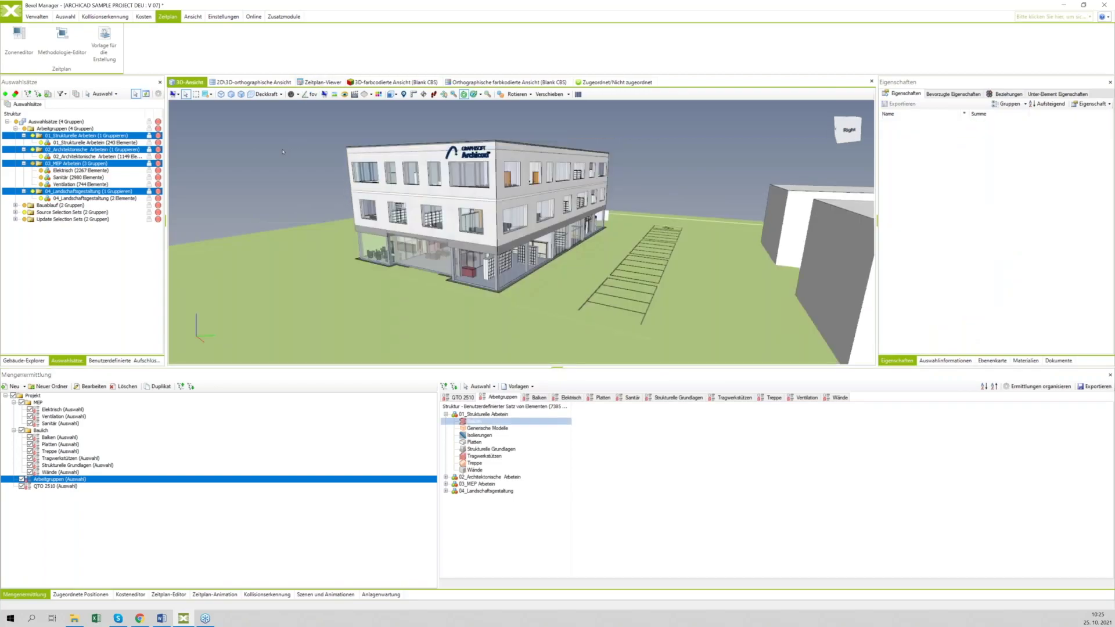
right_click(274, 160)
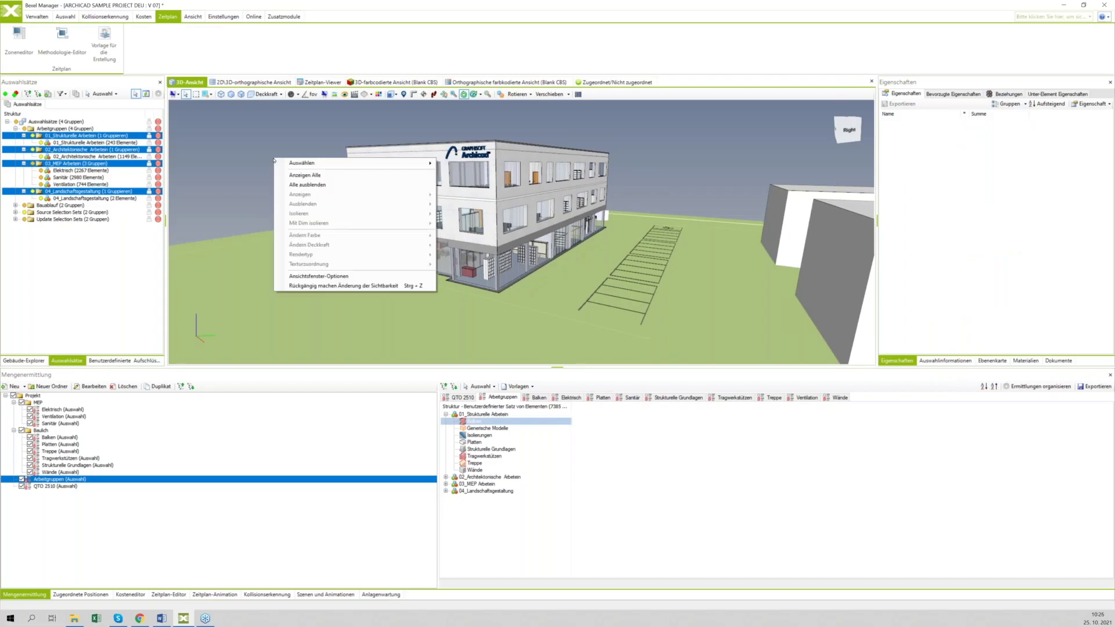
mouse_move(291, 167)
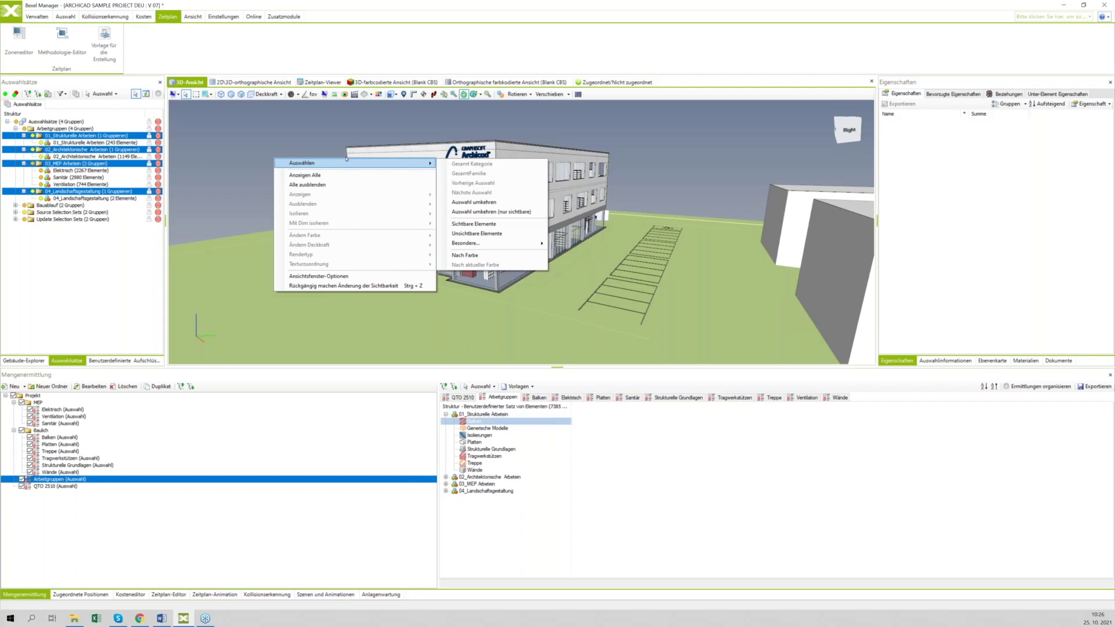
key(Escape)
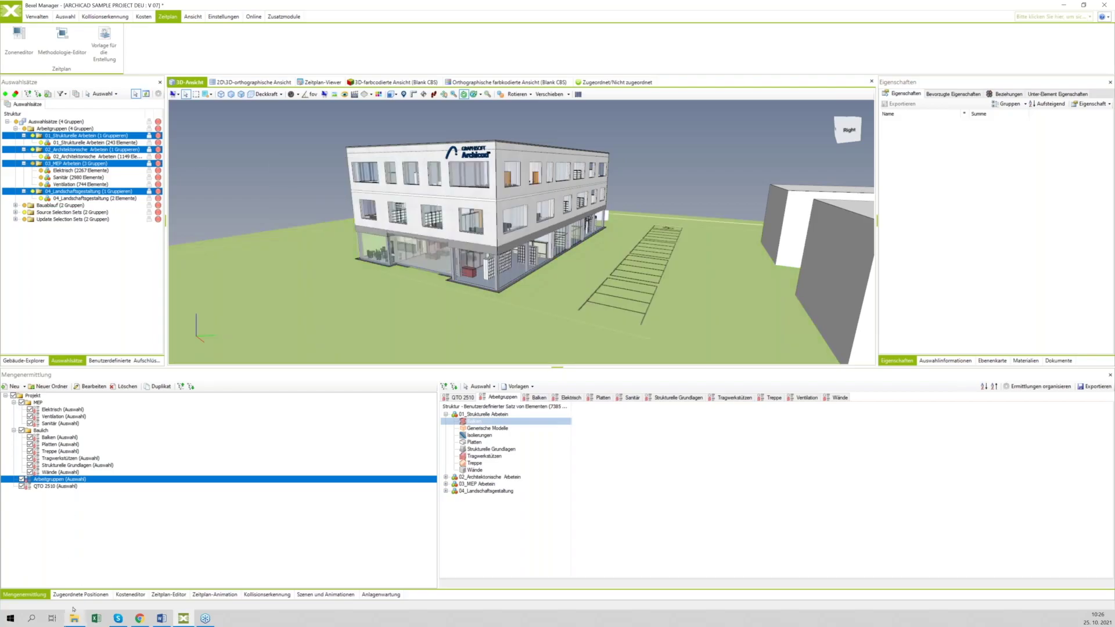
Collapse the 01_Strukturelle Arbeiten, 02_Architektonische Arbeiten and 03_MEP Arbeiten folders in the selection set structure
click(24, 163)
click(24, 136)
click(24, 142)
right_click(213, 131)
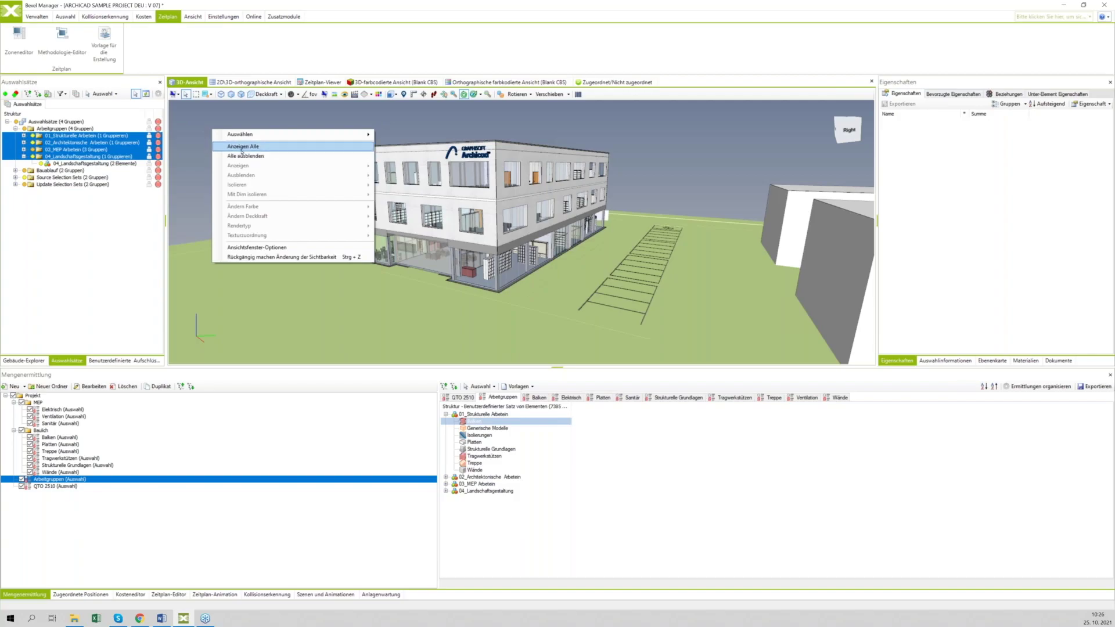
right_click(187, 136)
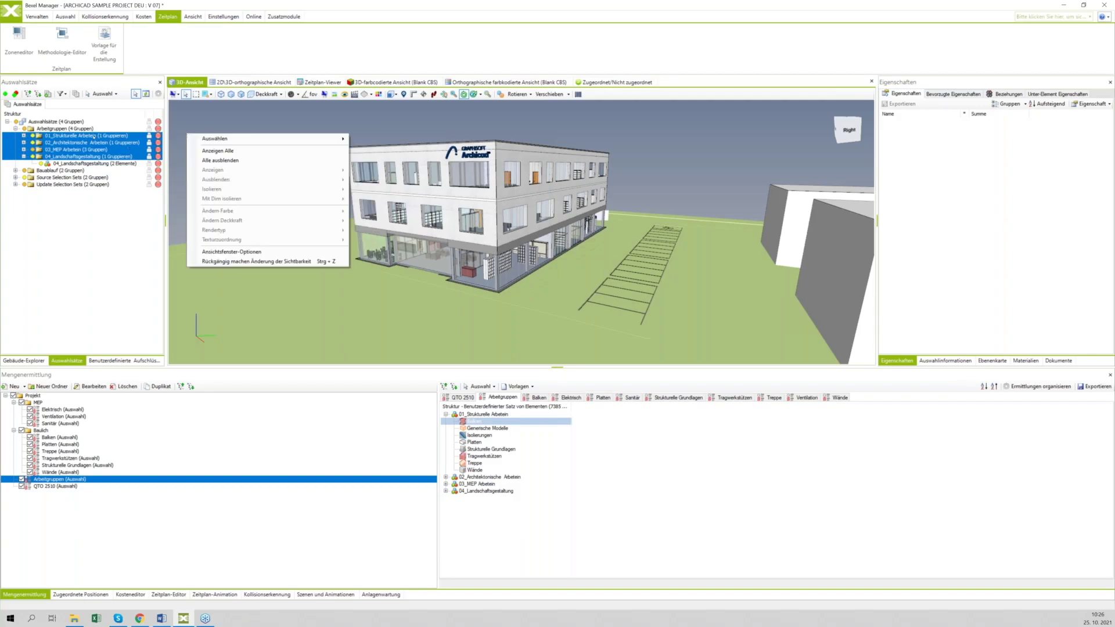
Reselect the four Arbeitsgruppen folders from 01_Strukturelle Arbeiten to 04_Landschaftsgestaltung together and isolate their elements in the 3D view
click(93, 136)
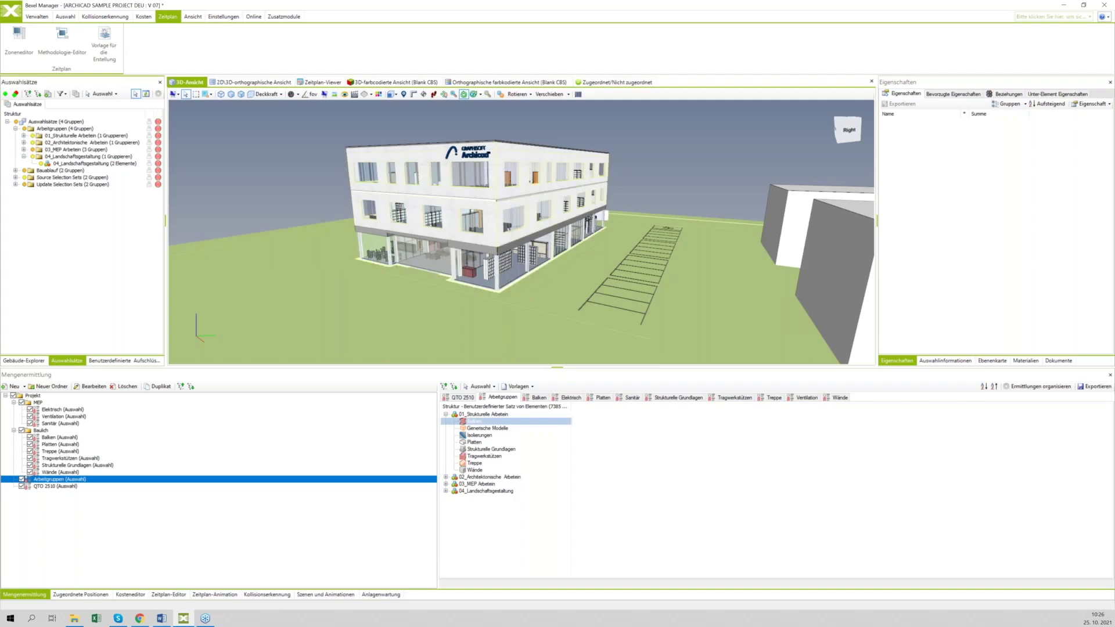
ctrl+click(68, 142)
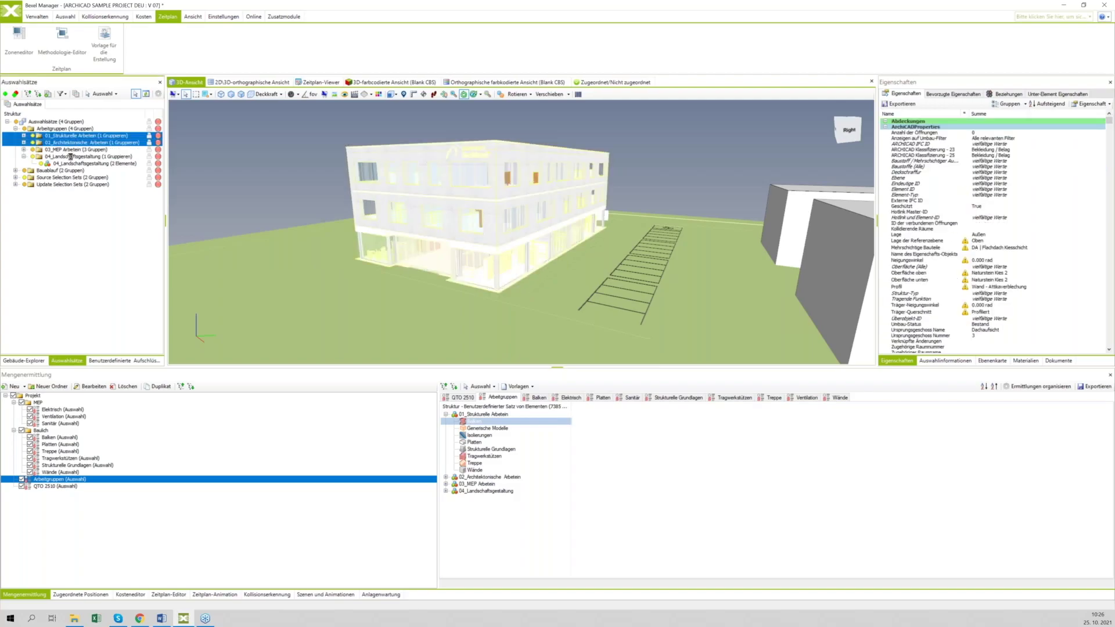
ctrl+click(70, 150)
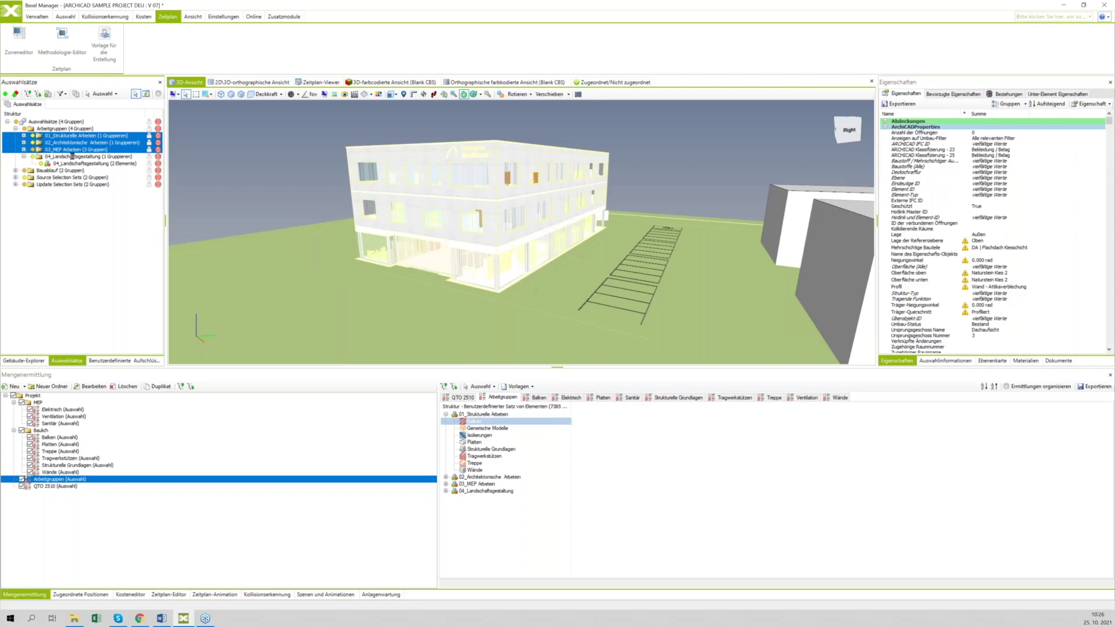
ctrl+click(72, 156)
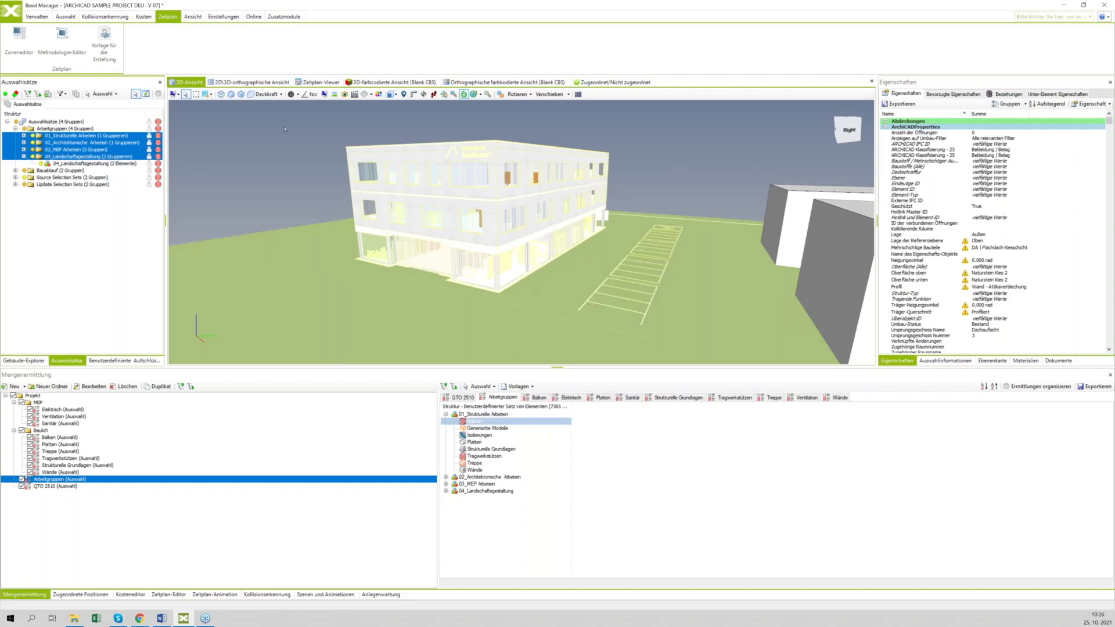
right_click(261, 133)
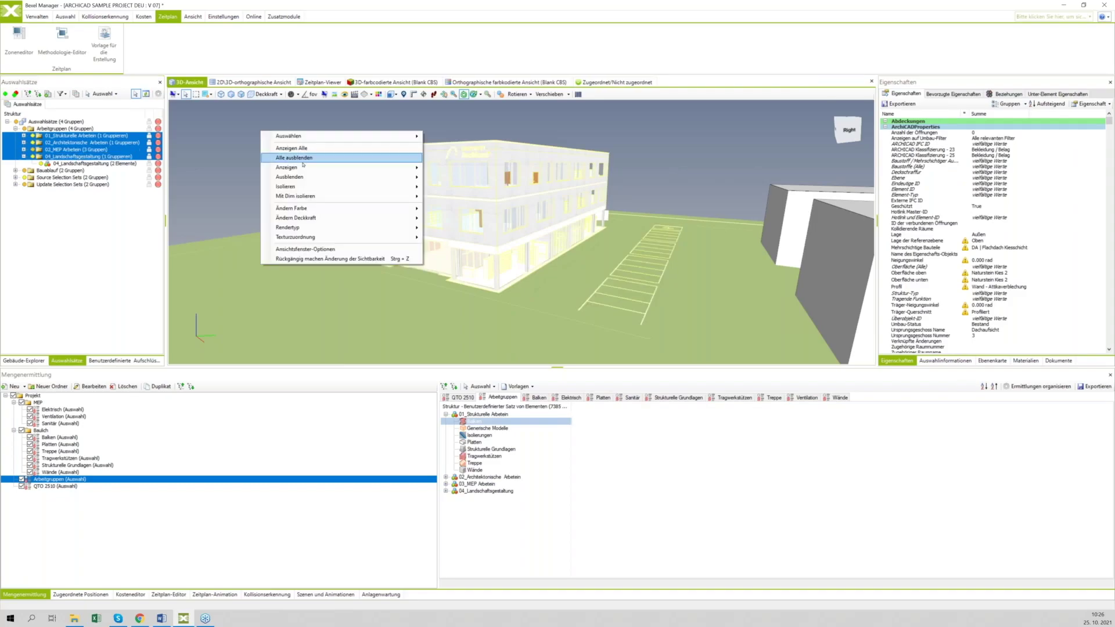
key(Escape)
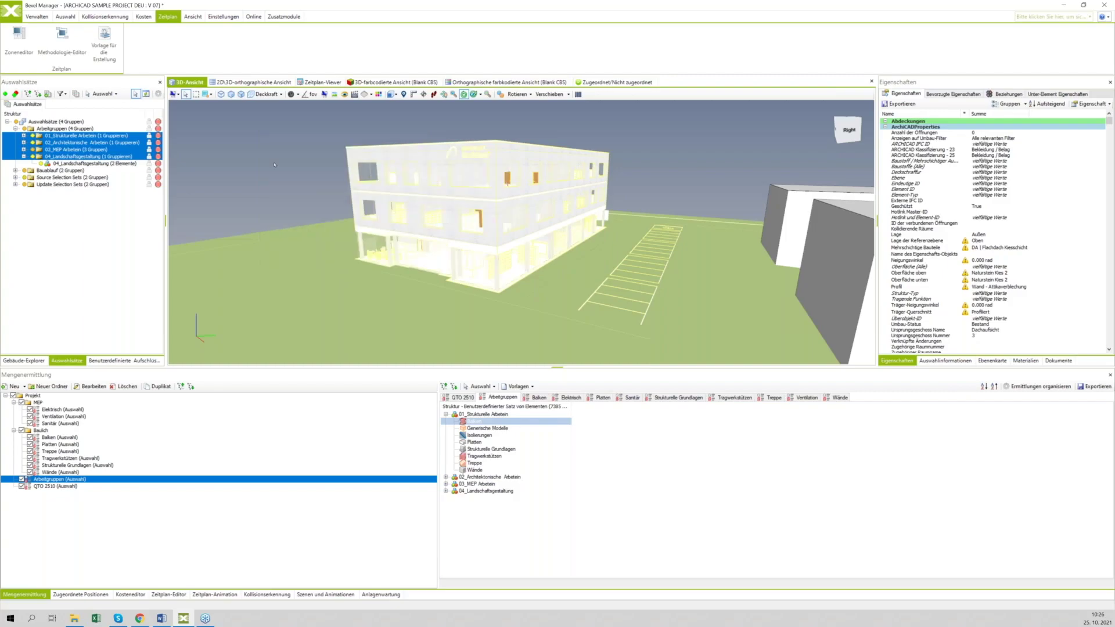
right_click(275, 165)
mouse_move(407, 218)
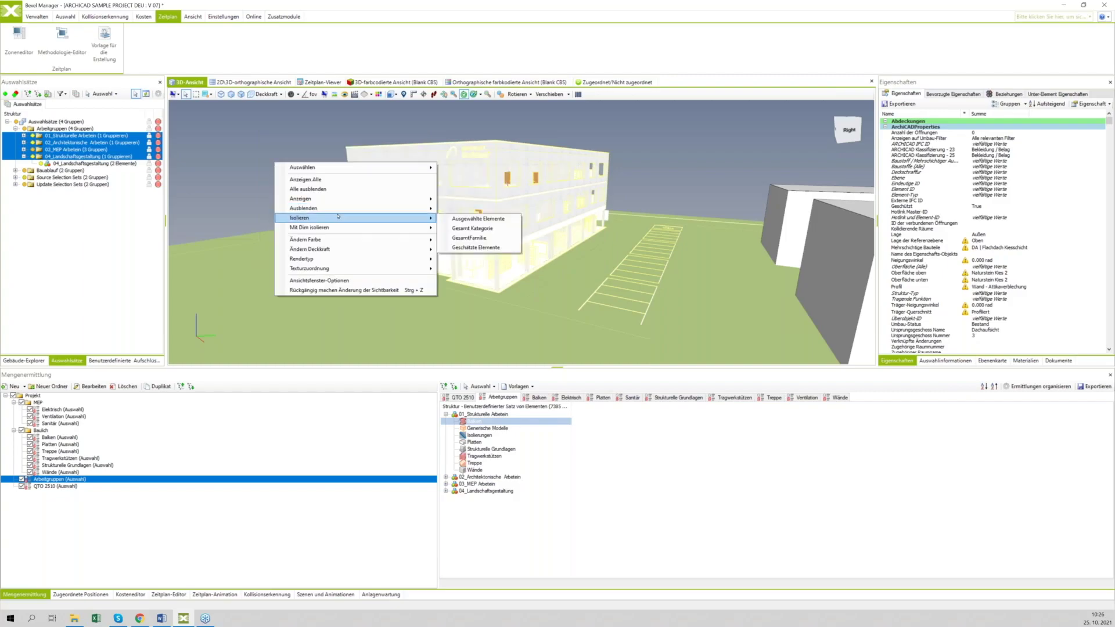
click(469, 221)
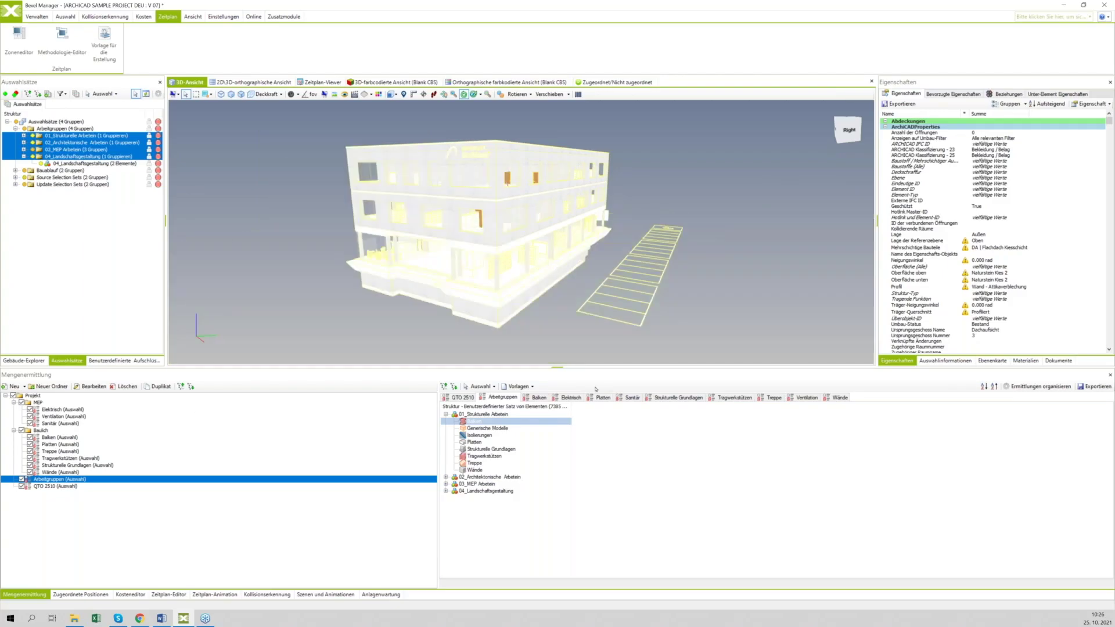
Show the selection information for the isolated elements, structured by Familie
click(946, 361)
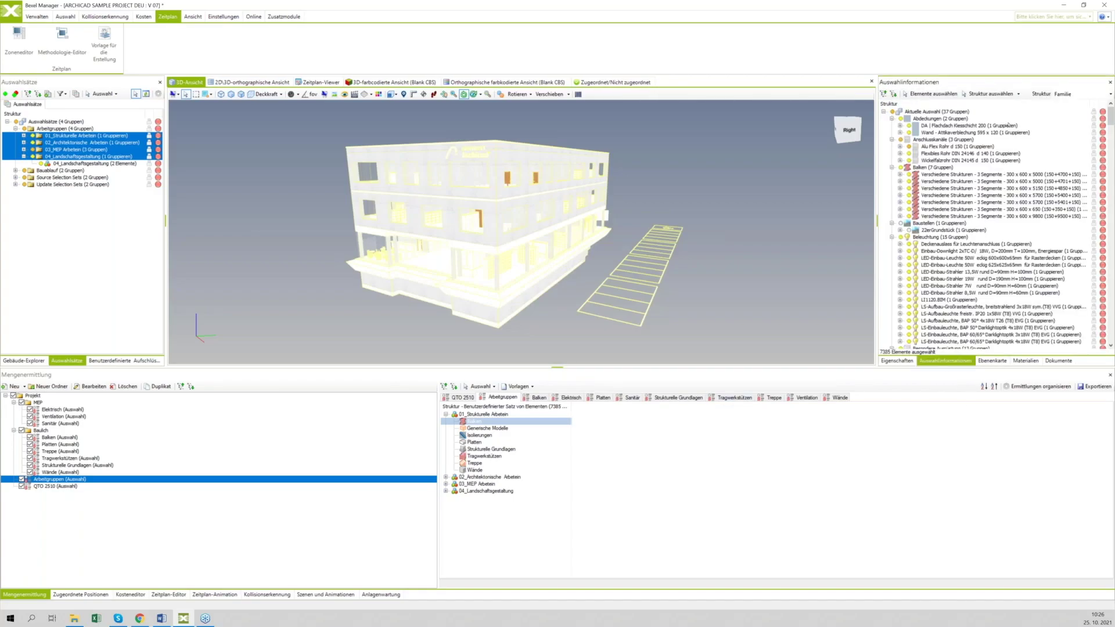
click(1110, 94)
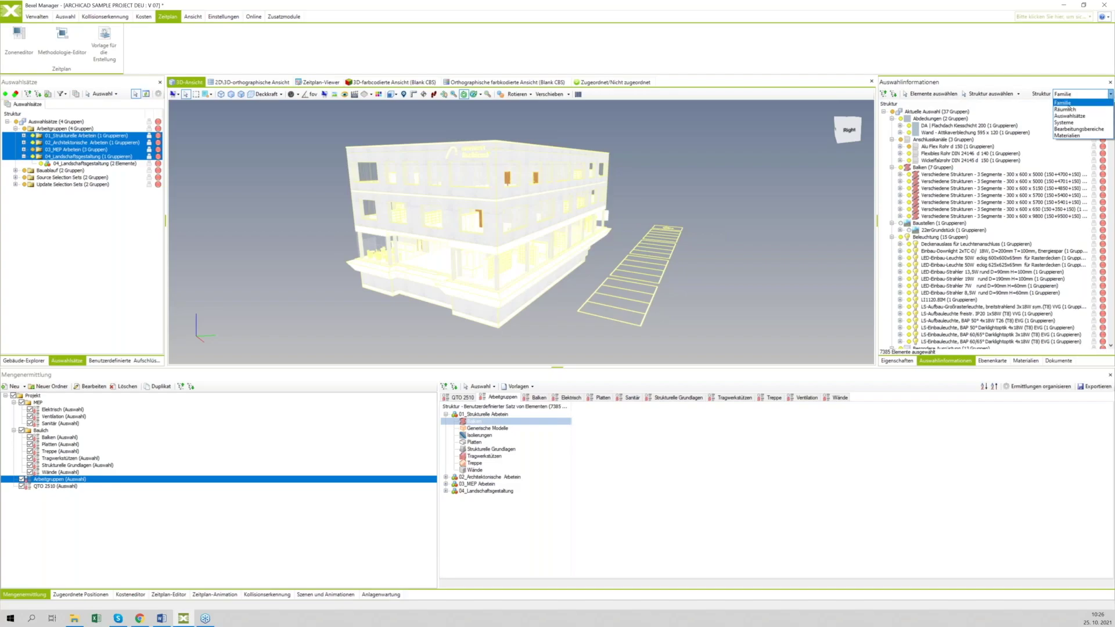
click(1064, 103)
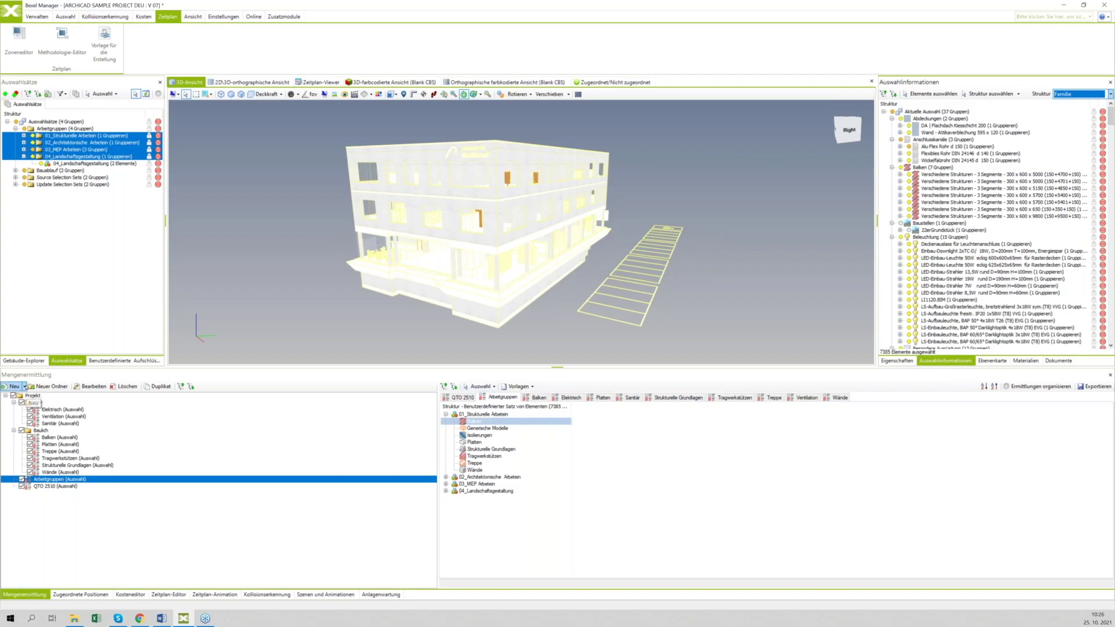
Start a new Mengenermittlung from the selected elements and name it Mengenermittlung 2510
click(23, 387)
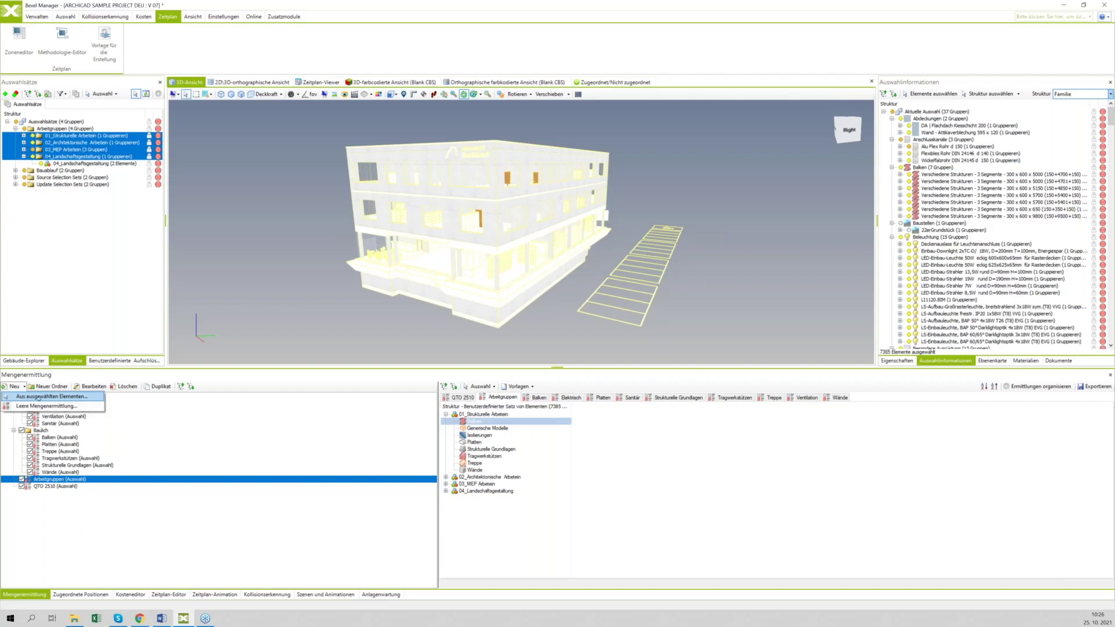
click(38, 397)
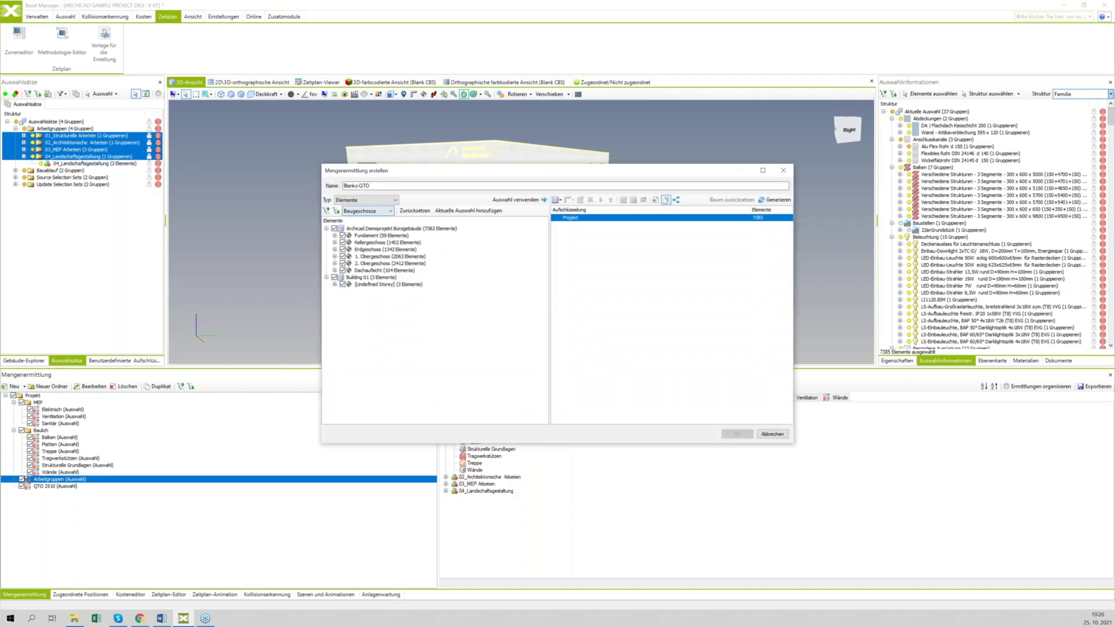
text(mitt)
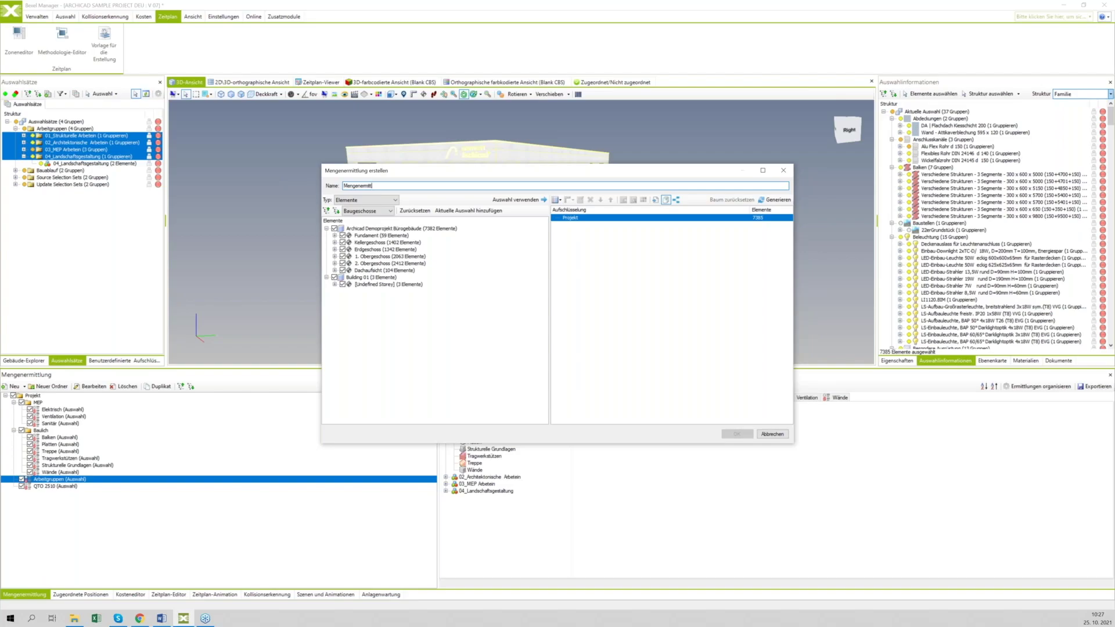
text(ng 2510)
Group the new takeoff by the selection sets 01_Strukturelle Arbeiten, 02_Architektonische Arbeiten, 03_MEP Arbeiten and 04_Landschaftsgestaltung
click(561, 201)
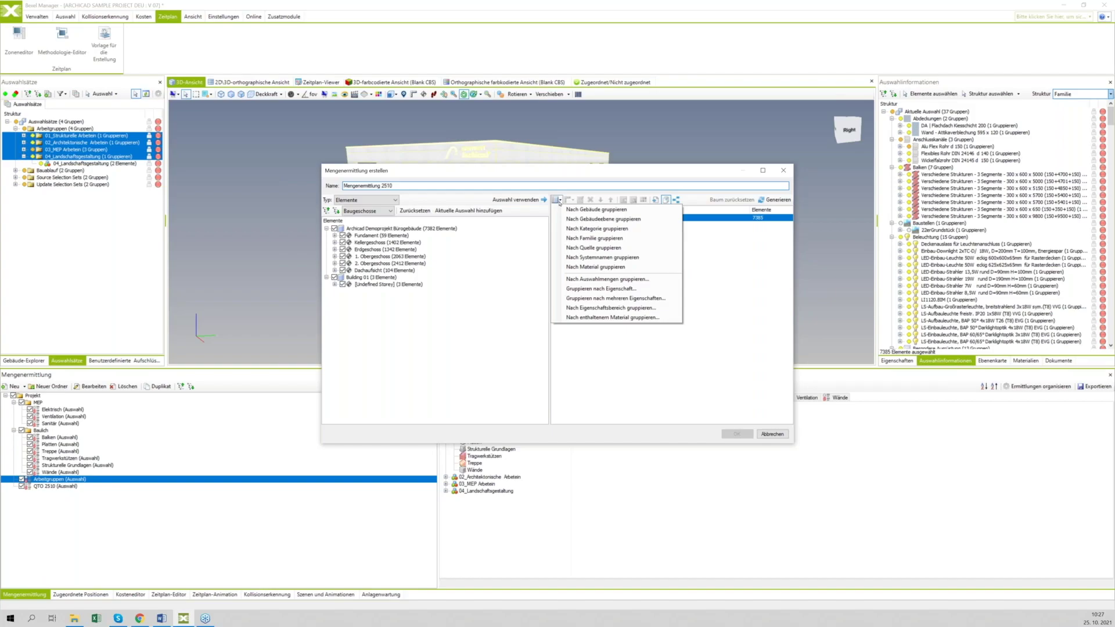
click(608, 279)
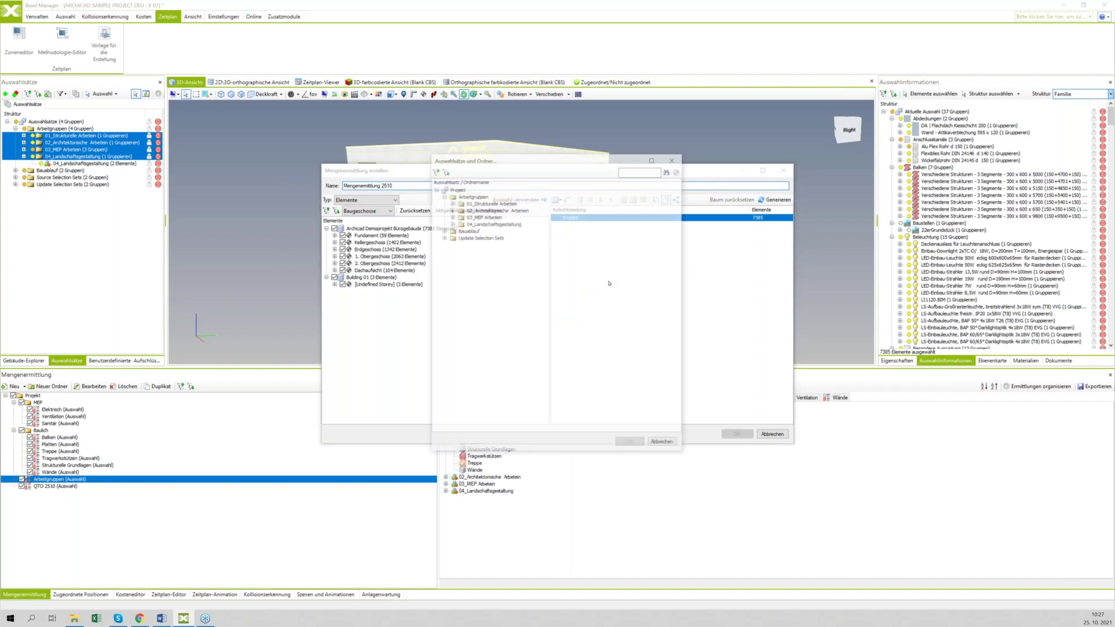
drag(488, 204, 489, 227)
click(631, 444)
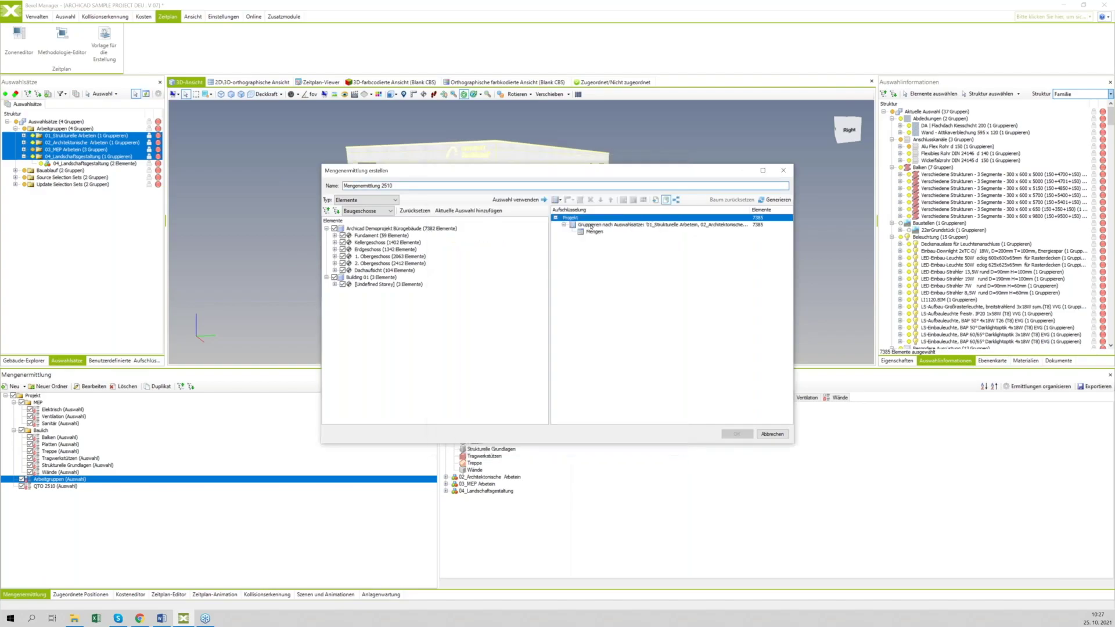
Add Kategorie and Familie grouping rules nested below the selection-set grouping of the new takeoff
click(592, 226)
right_click(591, 225)
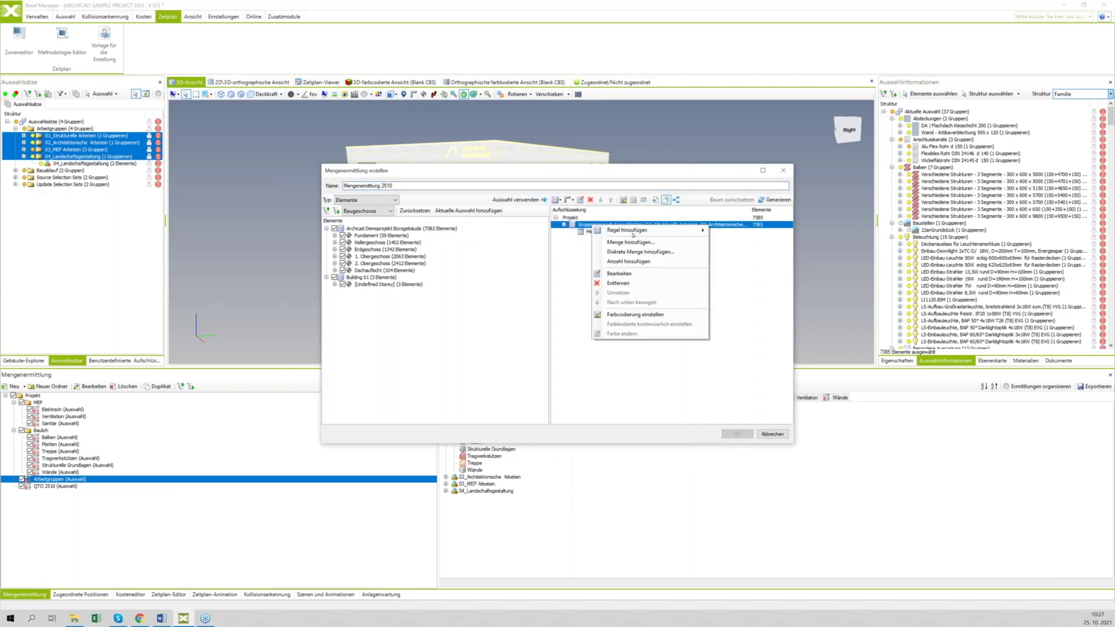
mouse_move(633, 235)
click(743, 255)
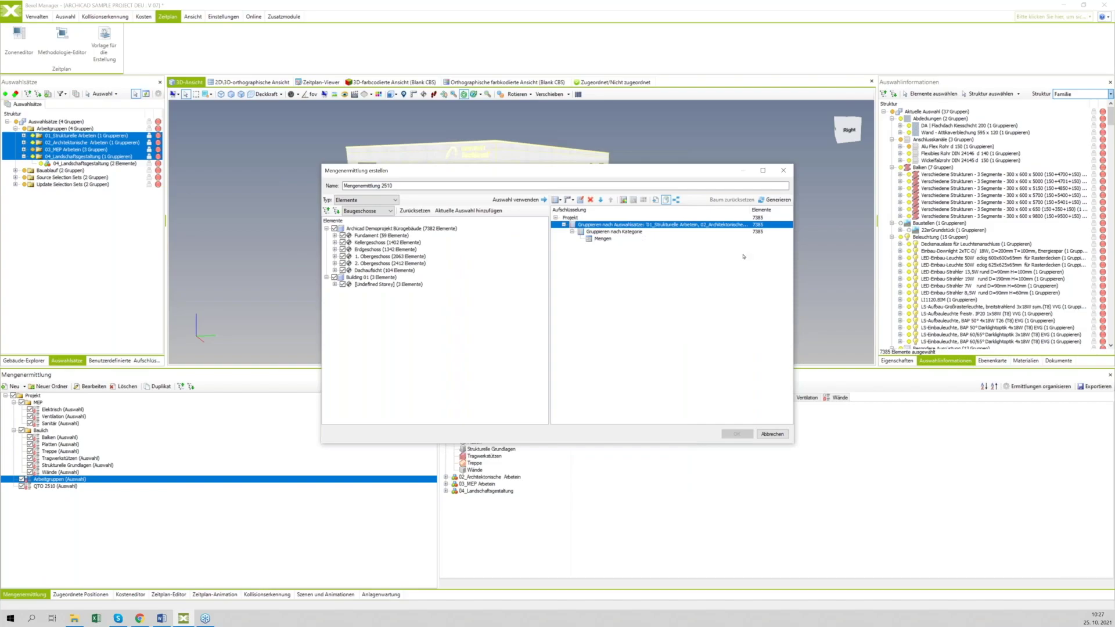
right_click(606, 233)
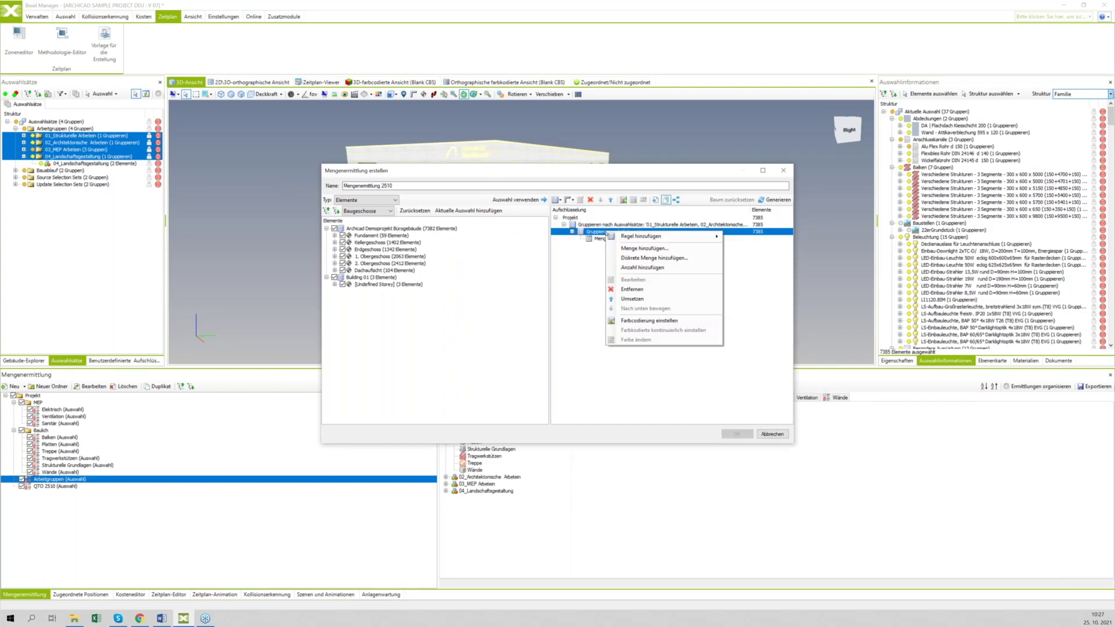
mouse_move(654, 236)
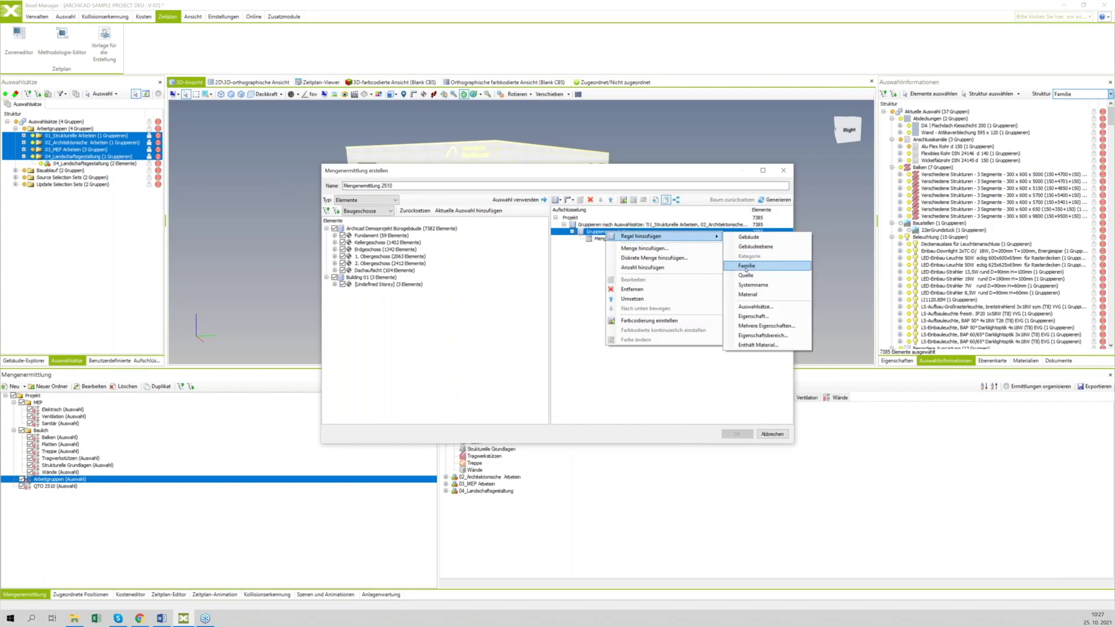
click(744, 270)
Add the element count (Anzahl) as the quantity and generate the finished takeoff Mengenermittlung 2510
right_click(611, 248)
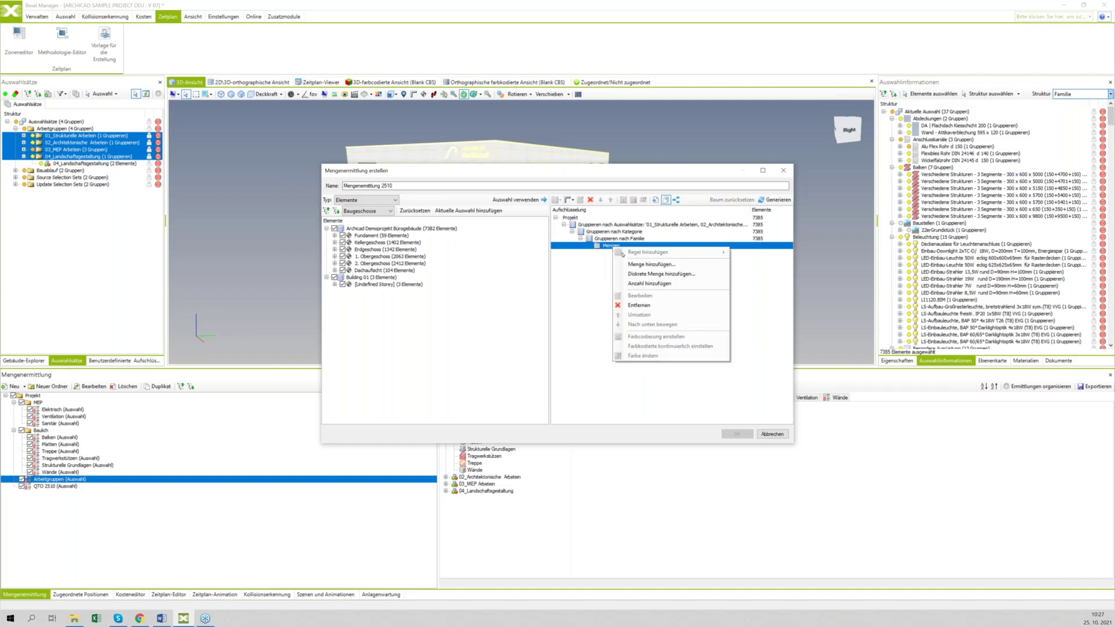
click(727, 281)
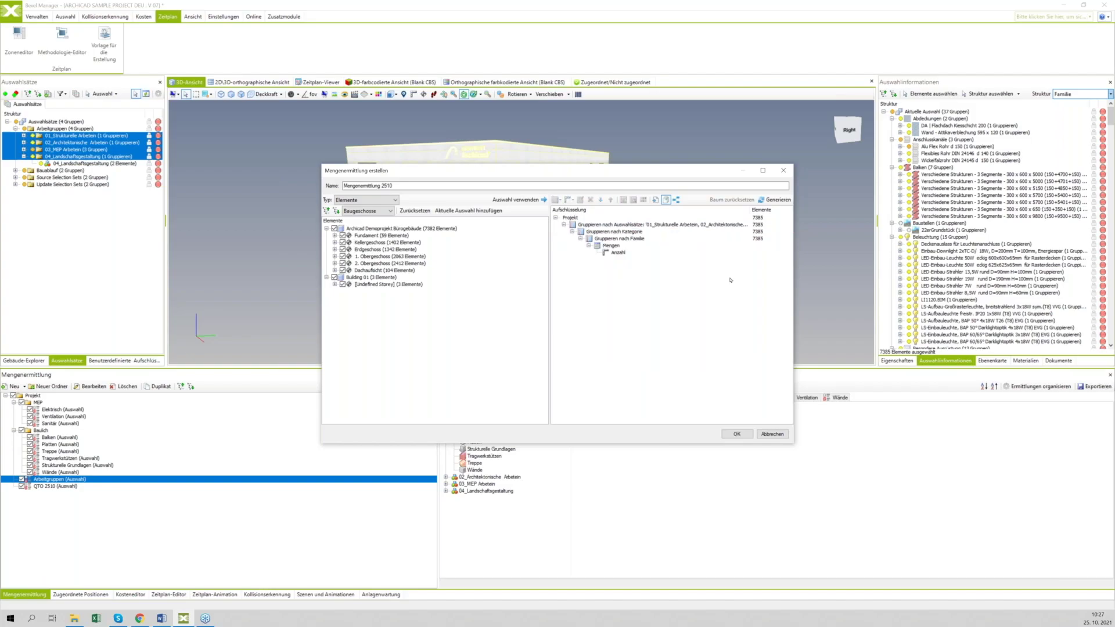
click(776, 199)
scroll(637, 273, down, 15)
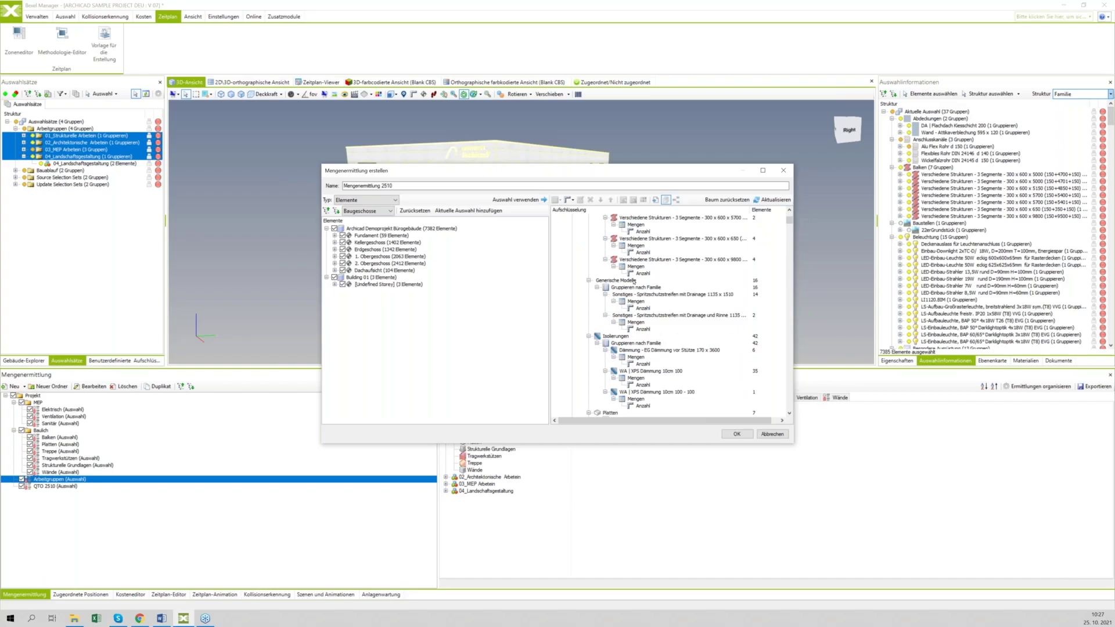
scroll(650, 284, down, 9)
scroll(675, 296, up, 10)
scroll(673, 287, up, 5)
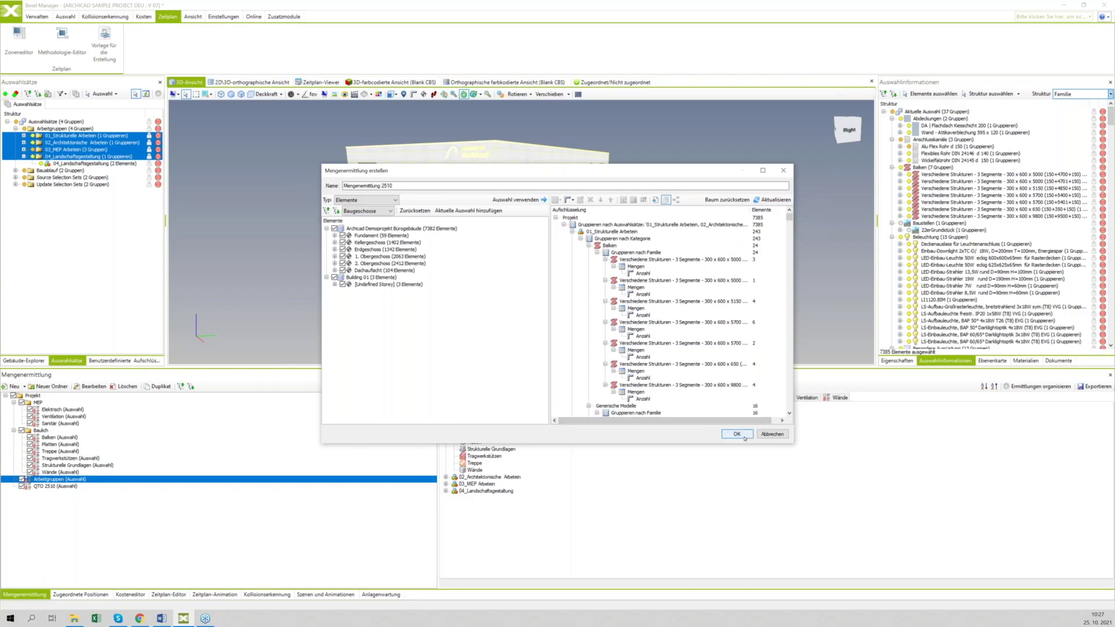
click(736, 434)
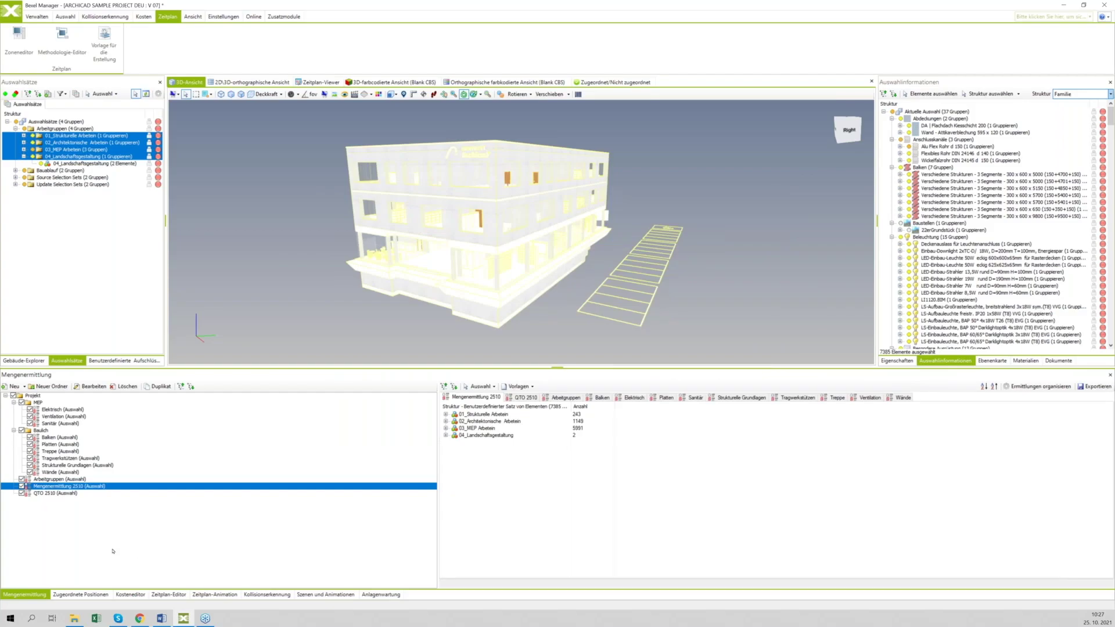
Create a new cost classification named Neue Klassidikation 2510 in the cost editor
click(119, 595)
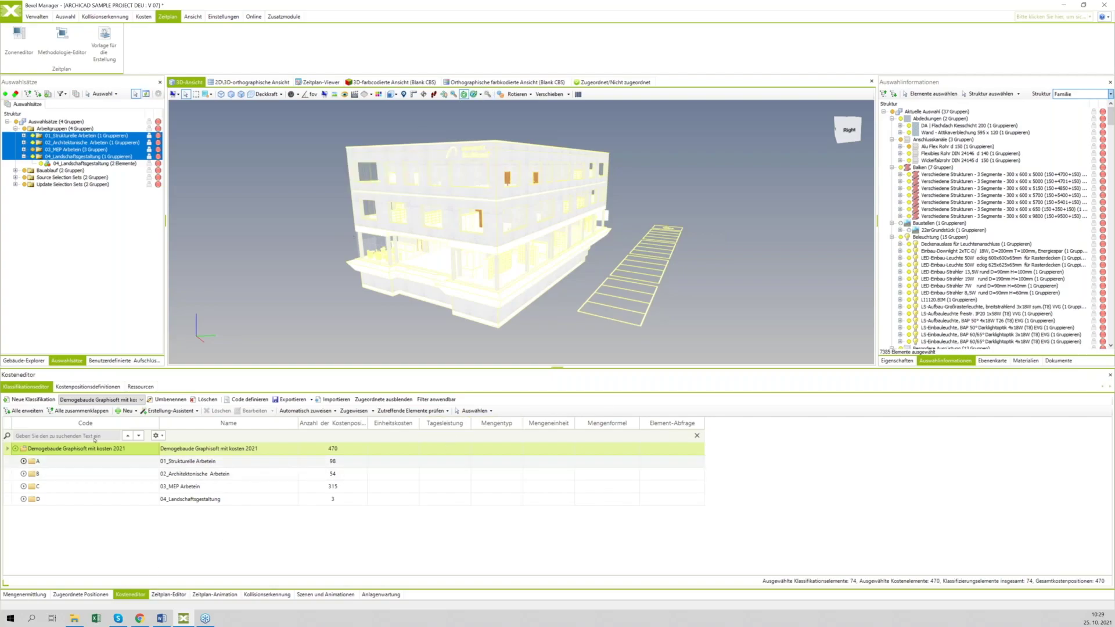
click(36, 401)
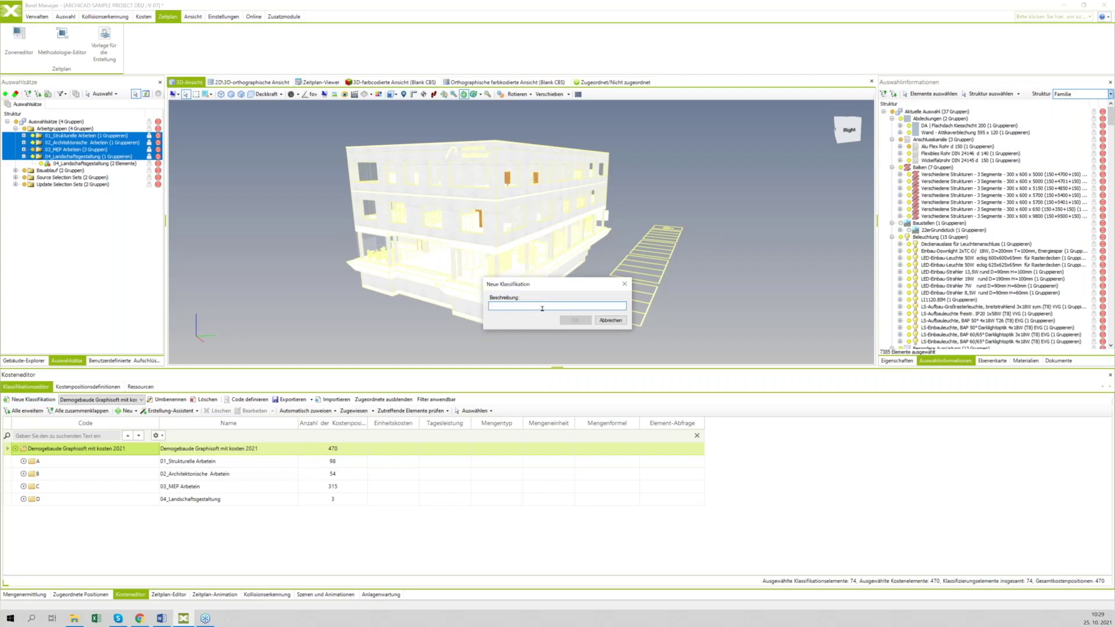
text(ne)
key(BackSpace)
text(Neue Klassifikation 25)
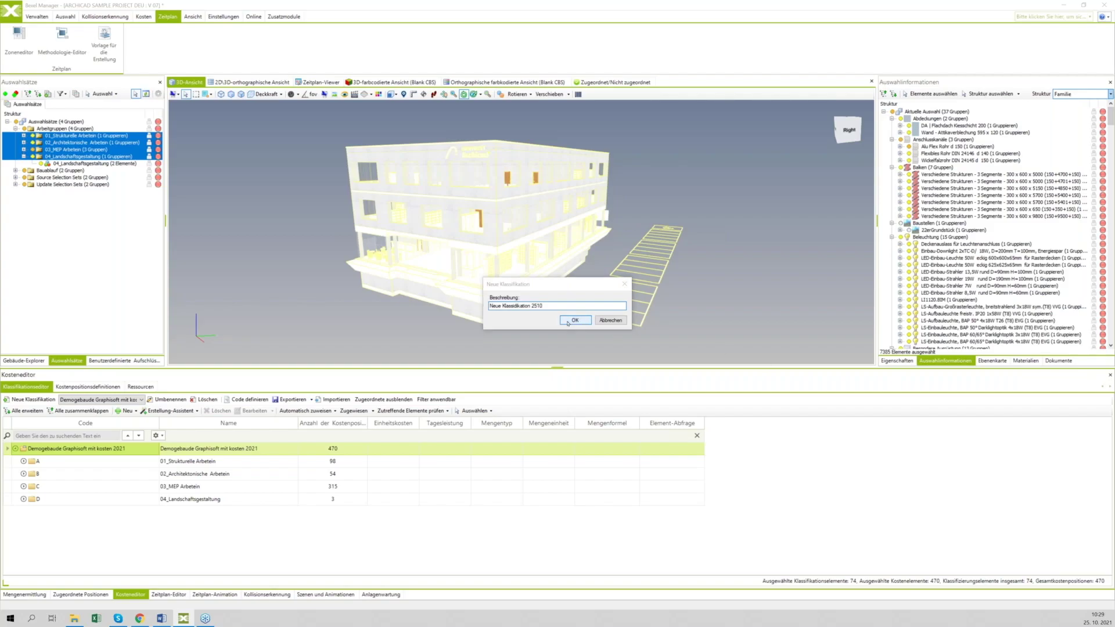
key(Return)
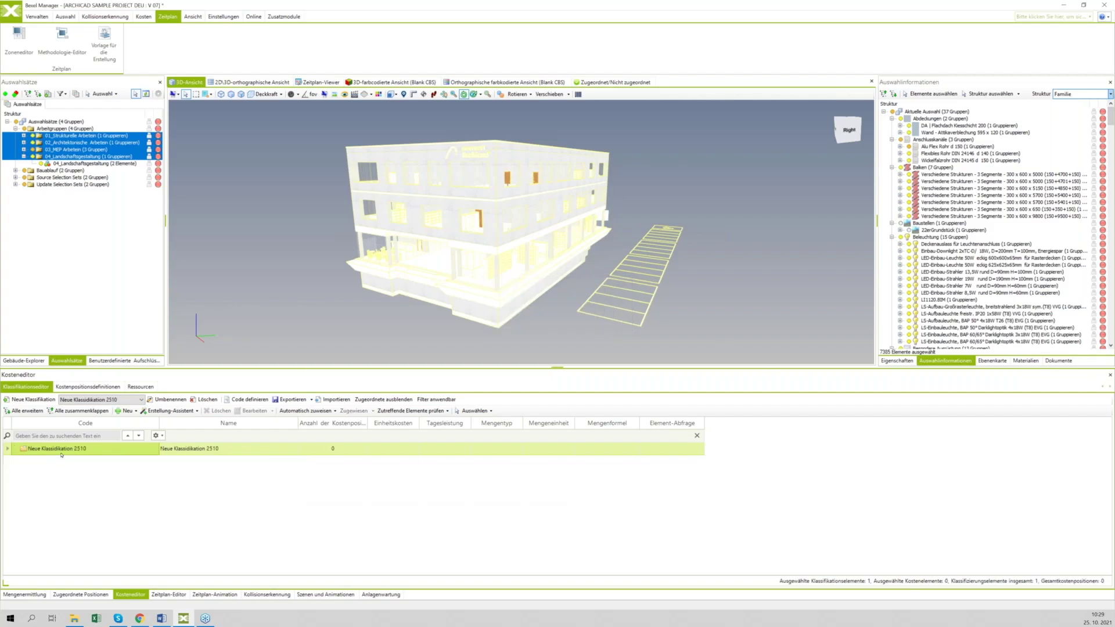
Build the new classification's structure from the takeoff Mengenermittlung 2510 with the creation assistant
right_click(62, 452)
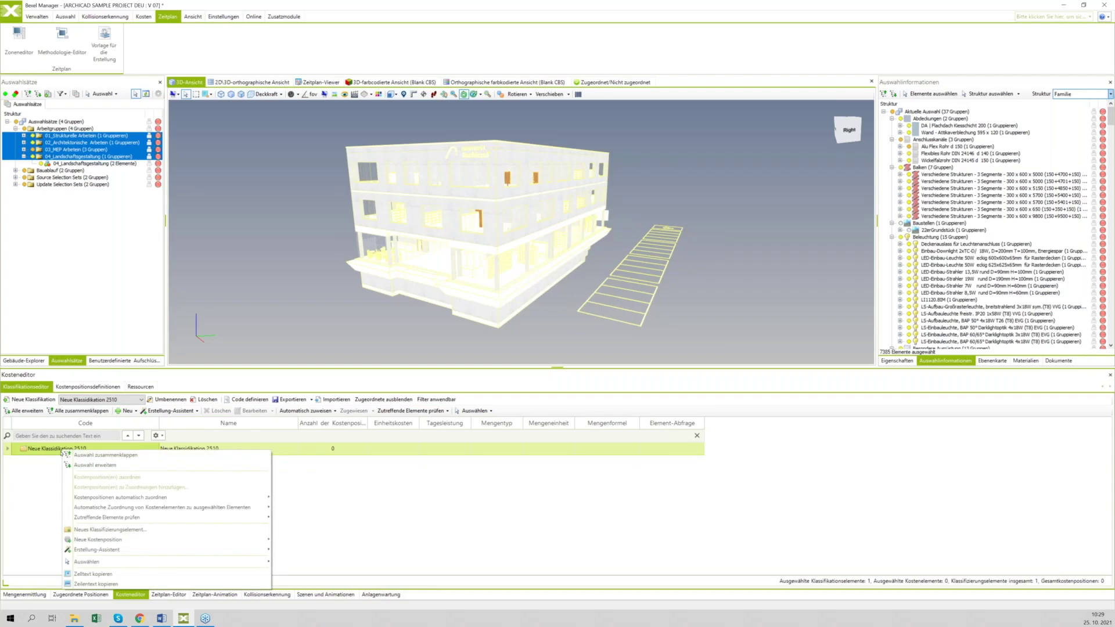
mouse_move(100, 559)
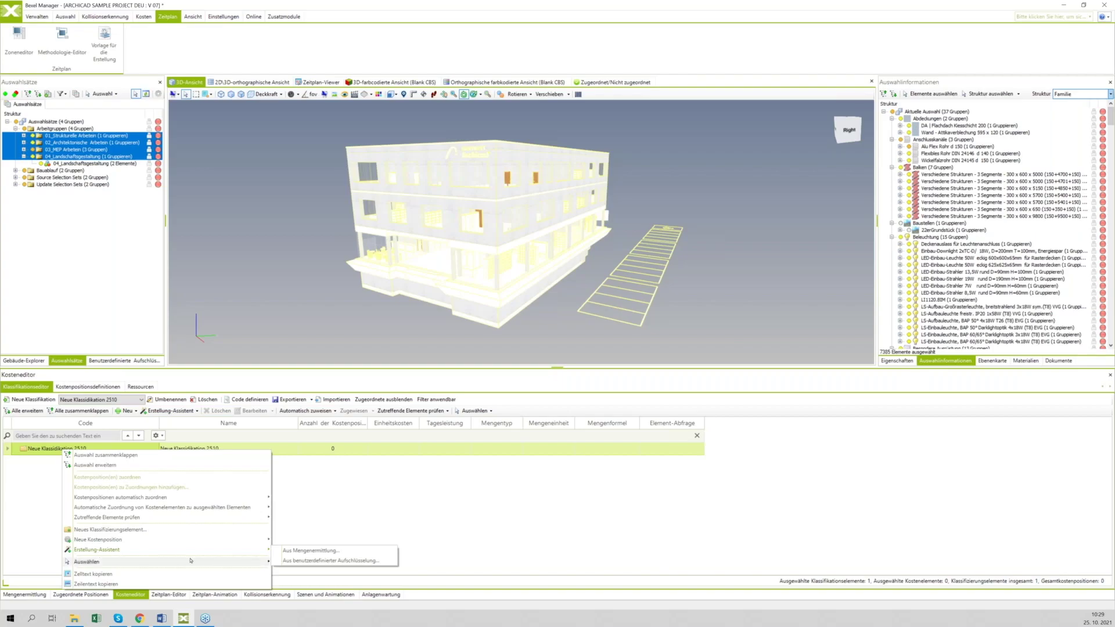
click(286, 551)
mouse_move(287, 552)
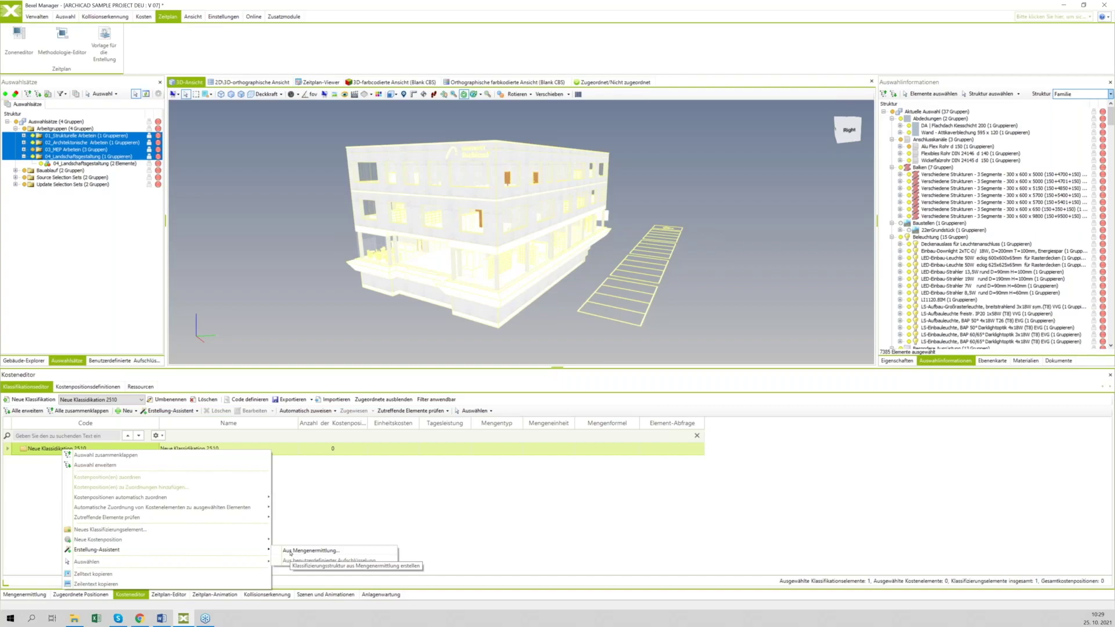
click(290, 551)
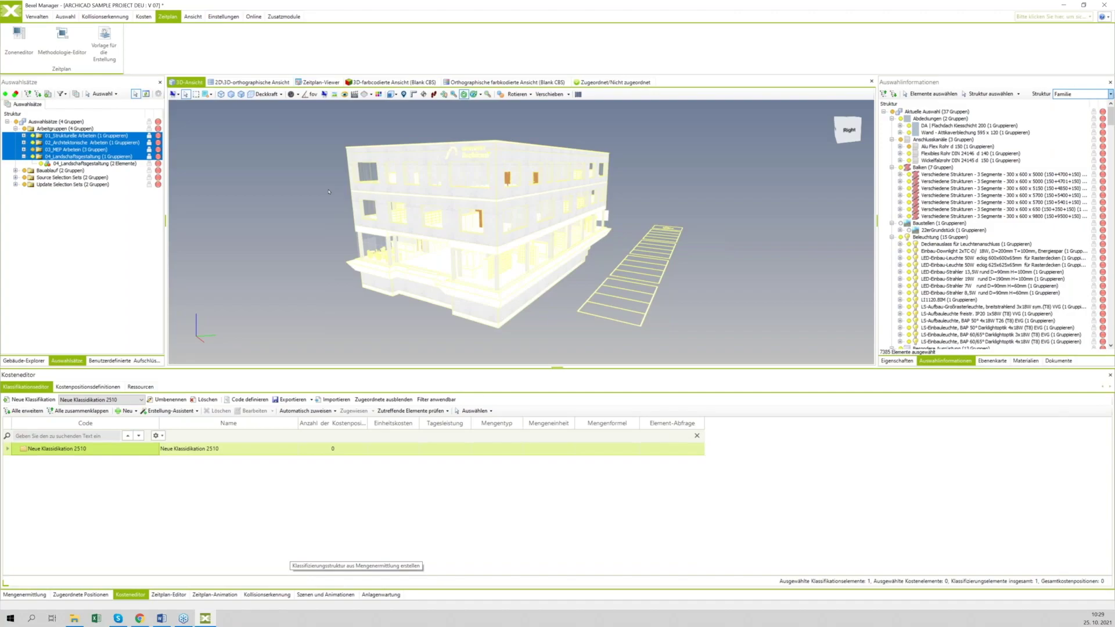
click(566, 268)
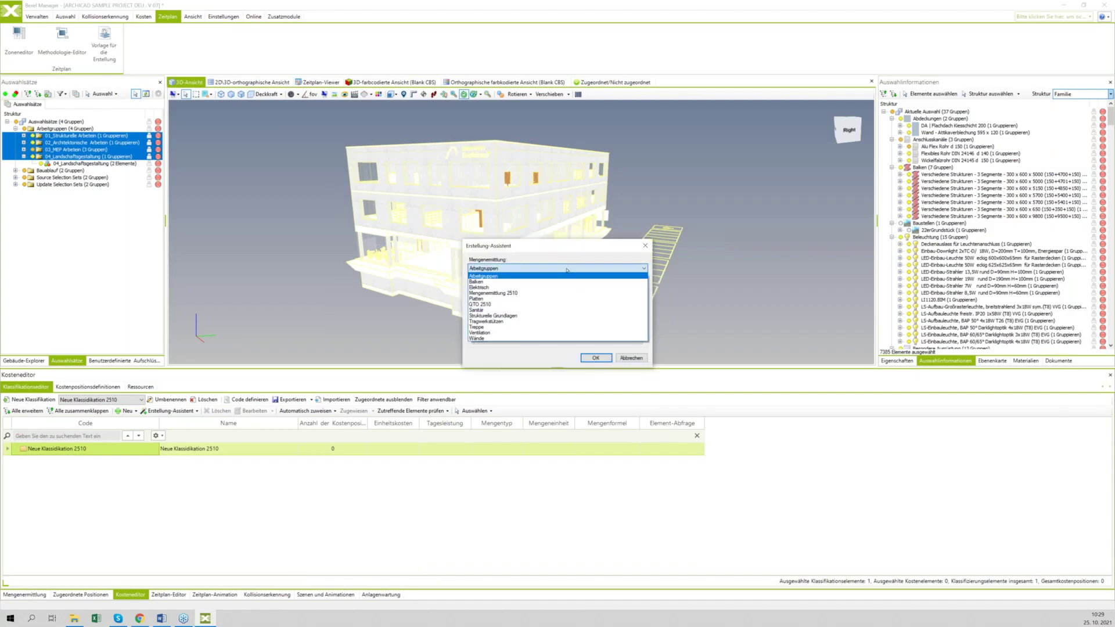
click(549, 293)
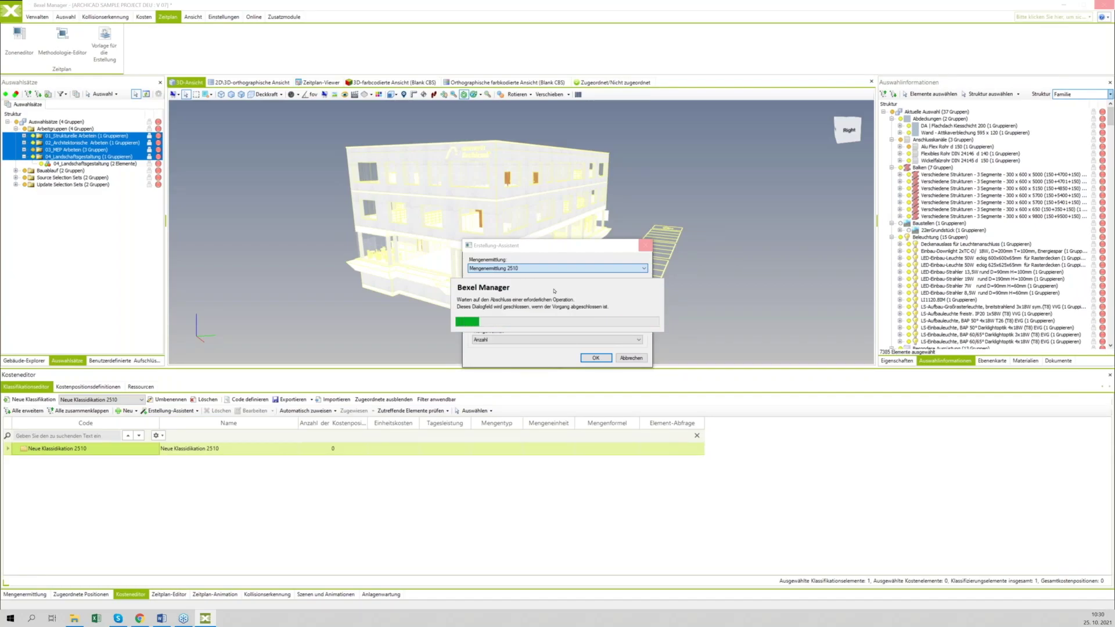
click(597, 359)
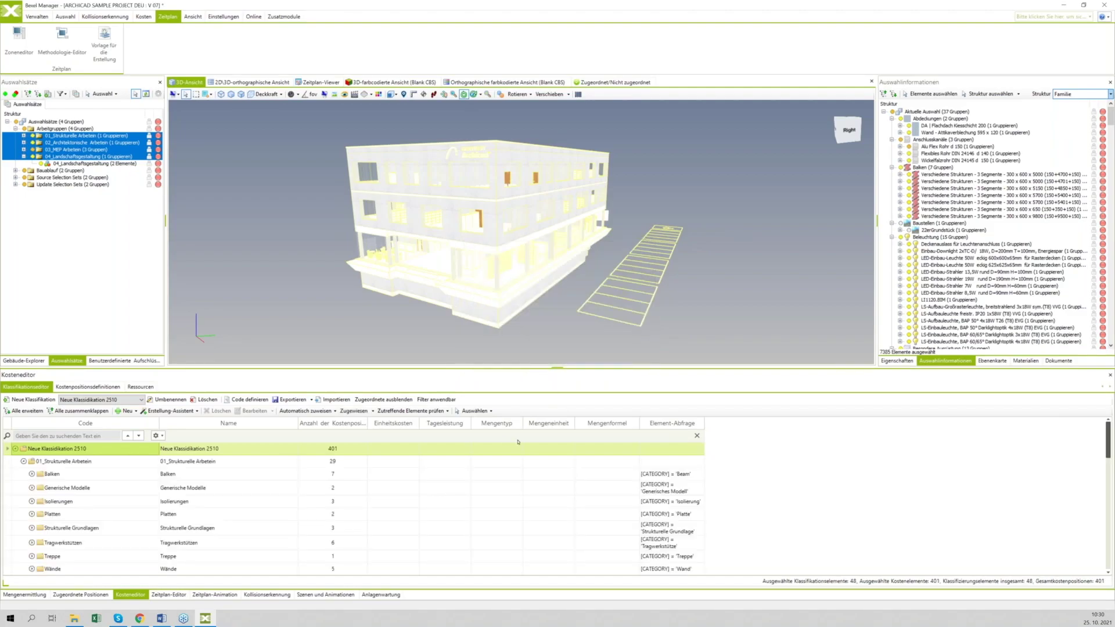
Enlarge the cost editor and expand the Balken group under 01_Strukturelle Arbeiten to examine its cost items
drag(561, 353, 556, 191)
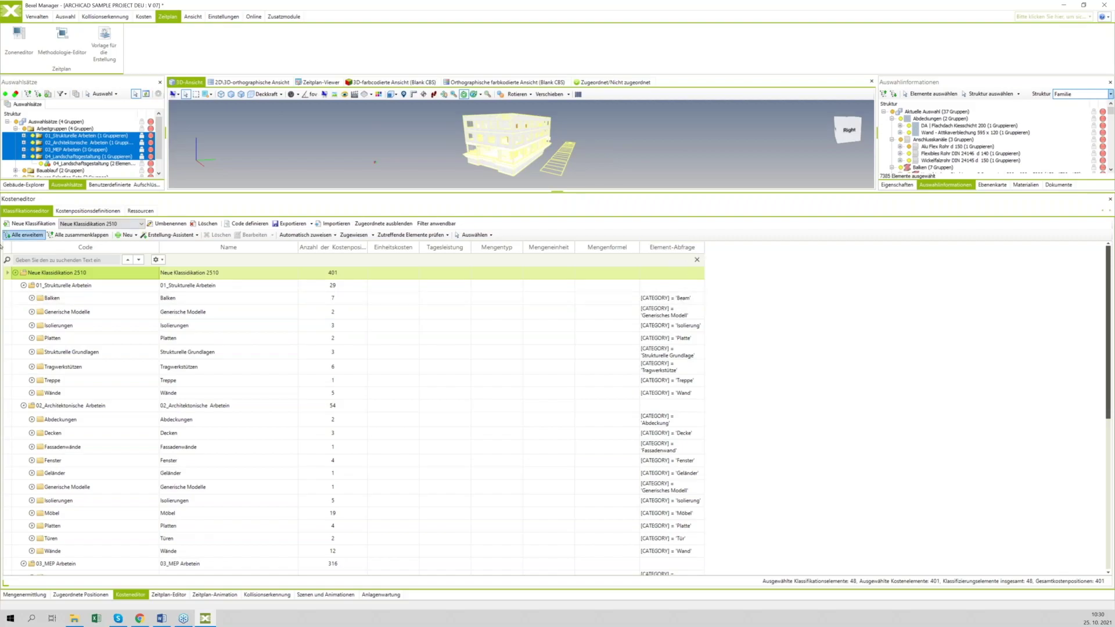
click(33, 301)
click(32, 298)
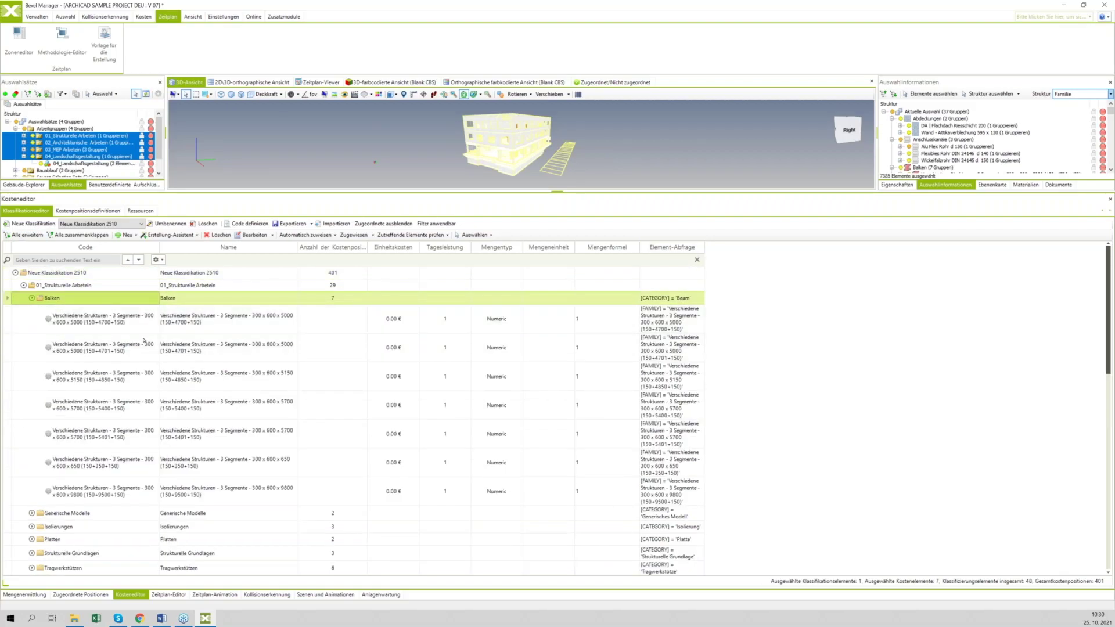
click(105, 326)
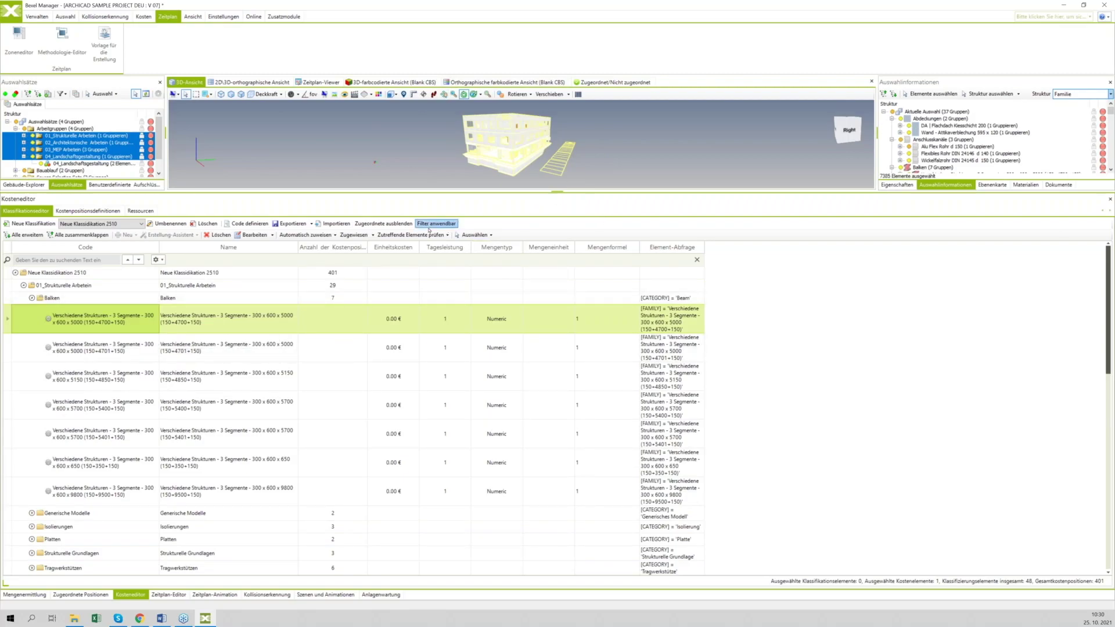
View the classification's Excel export dialog without saving a file and collapse the Balken group
click(293, 224)
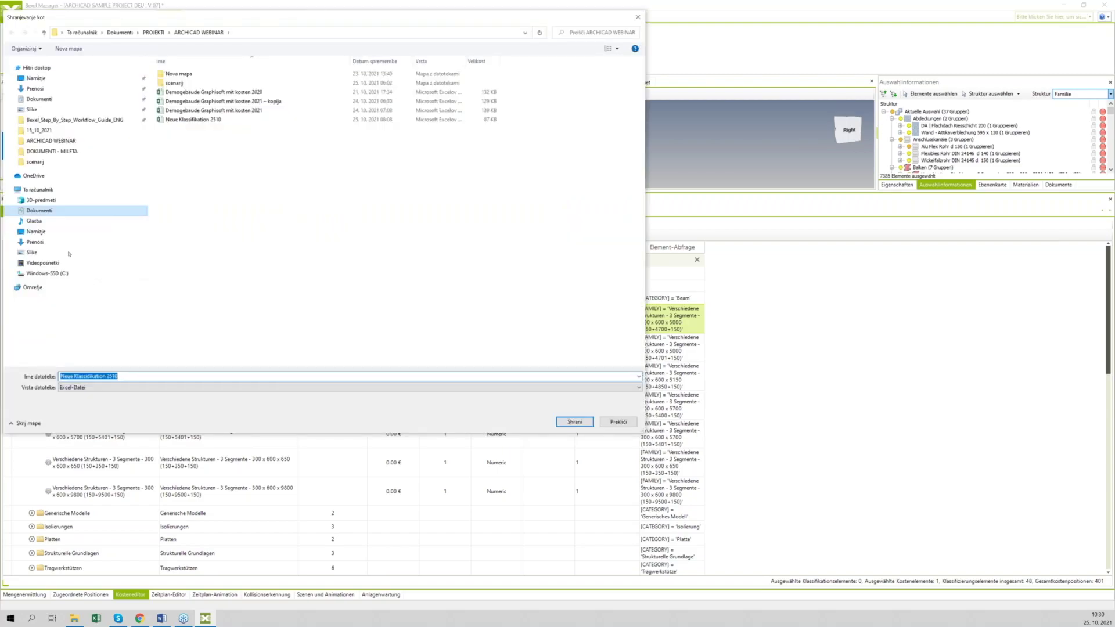
click(637, 17)
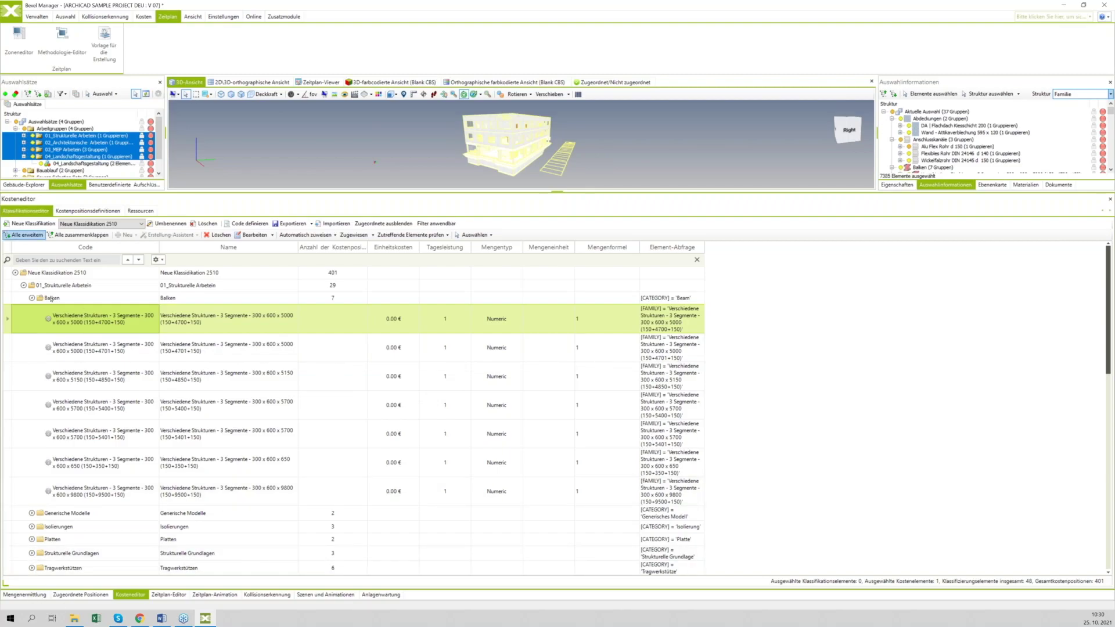
click(32, 298)
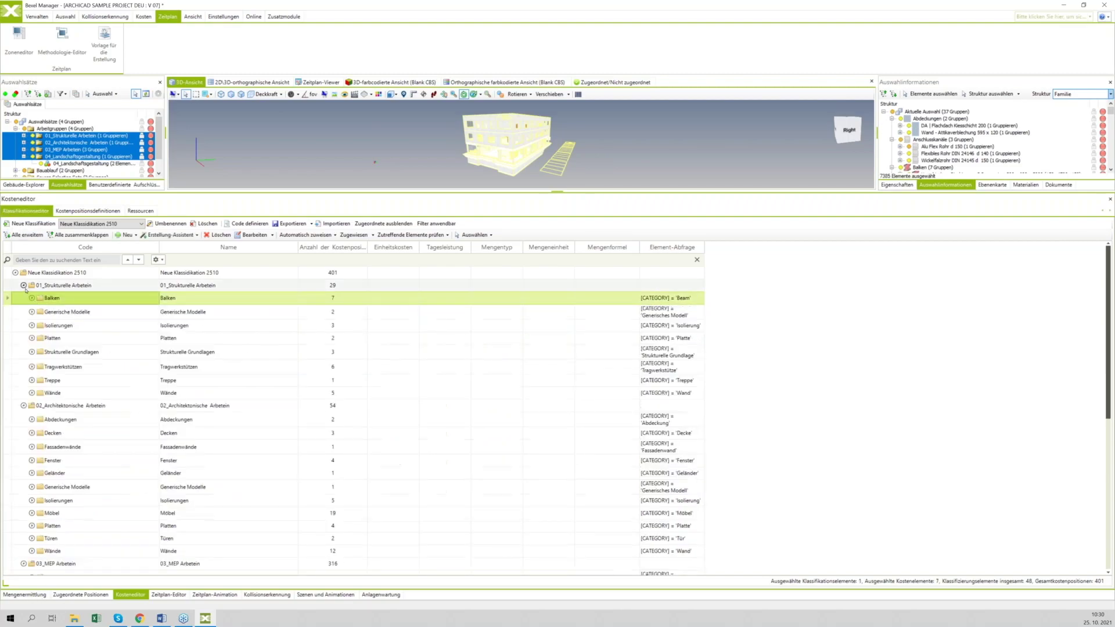
Automatically assign all cost items of the classification Neue Klassidikation 2510 to a new cost version
click(58, 273)
right_click(58, 273)
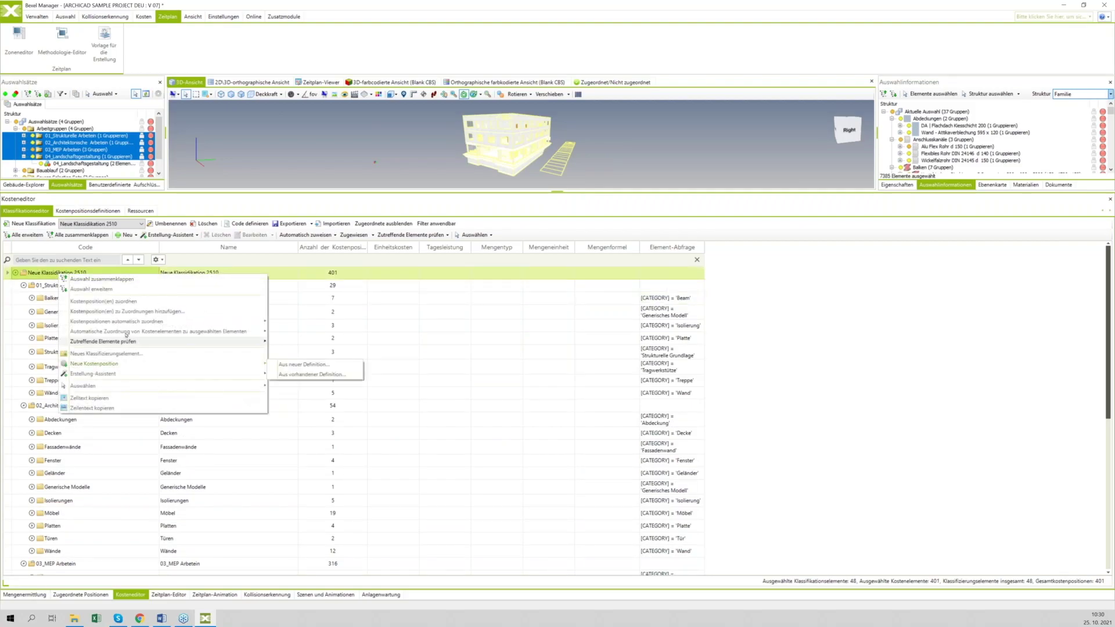
mouse_move(121, 322)
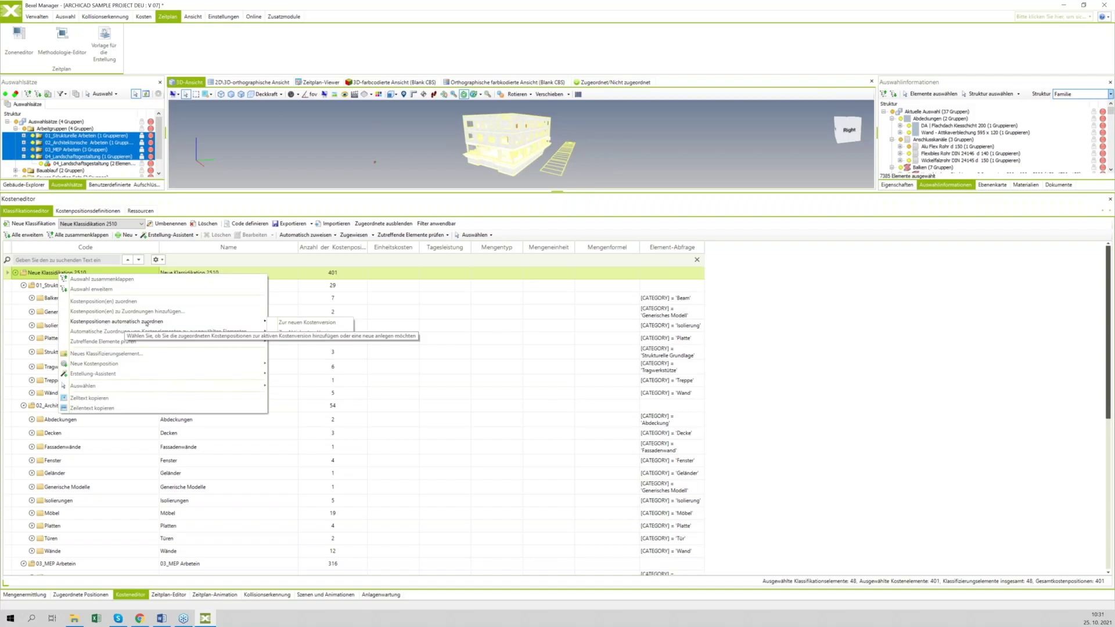
click(294, 324)
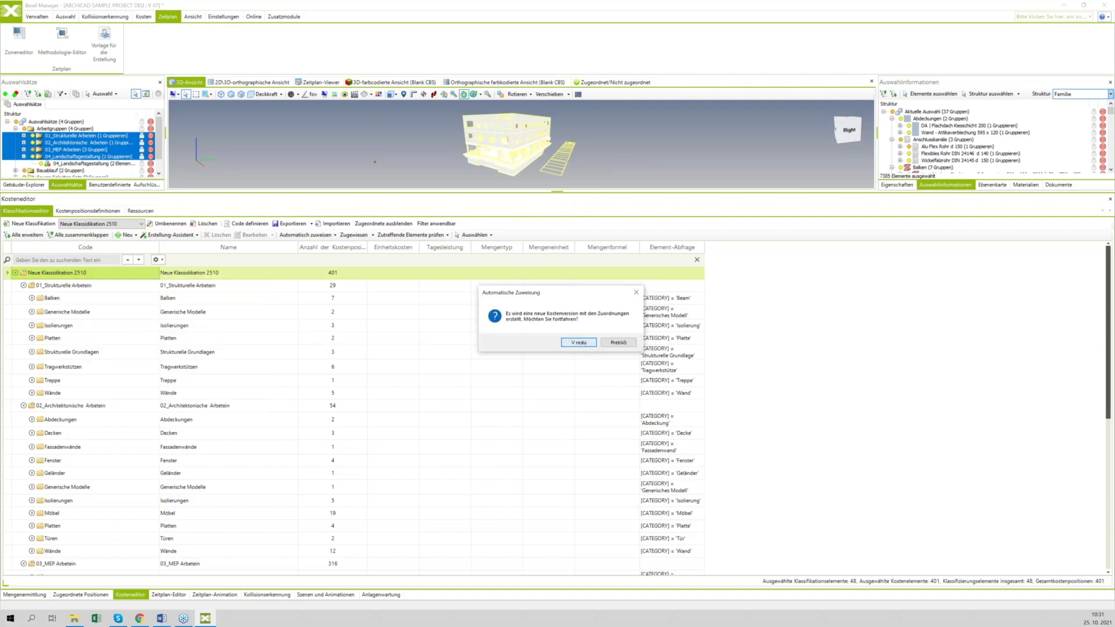
click(580, 346)
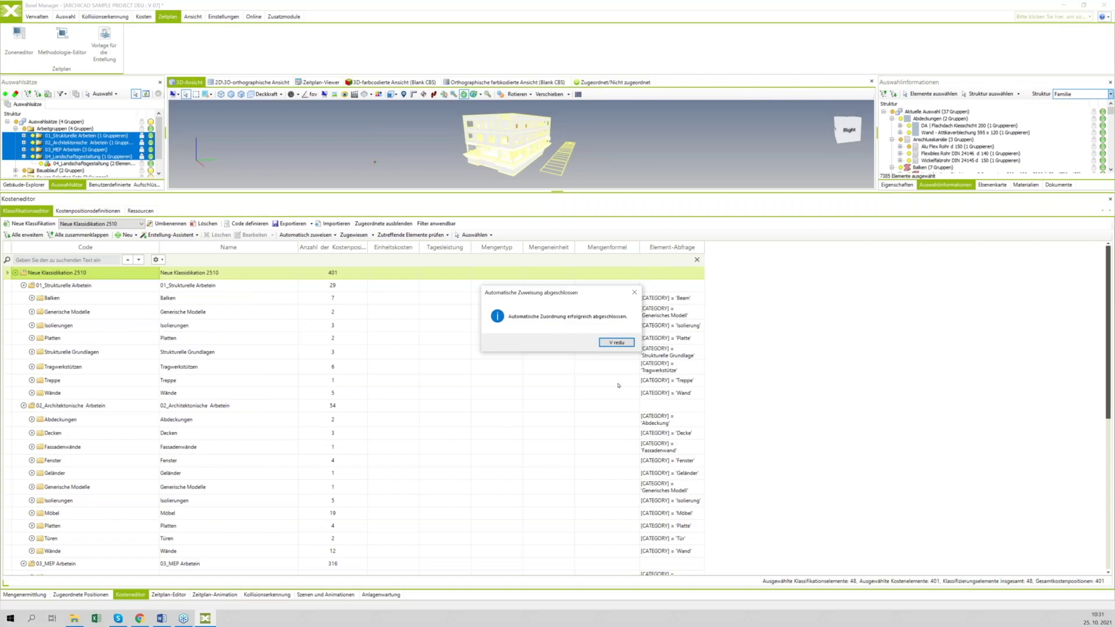
click(614, 343)
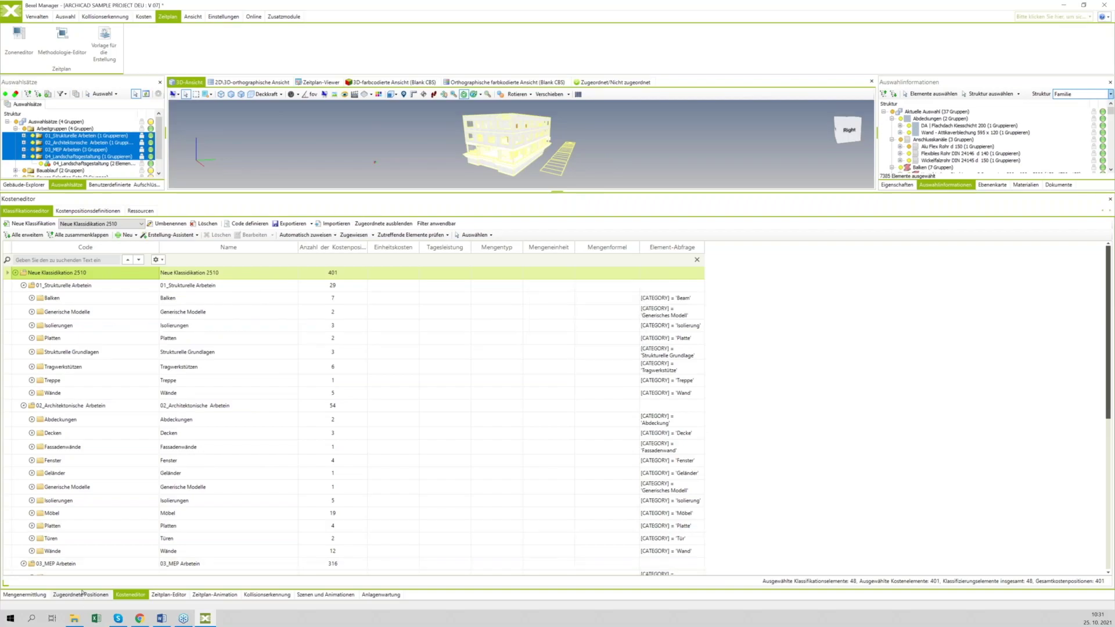
Show the assigned cost positions, expand the classification Neue Klassidikation 2510, and enlarge the 3D view above them
click(84, 596)
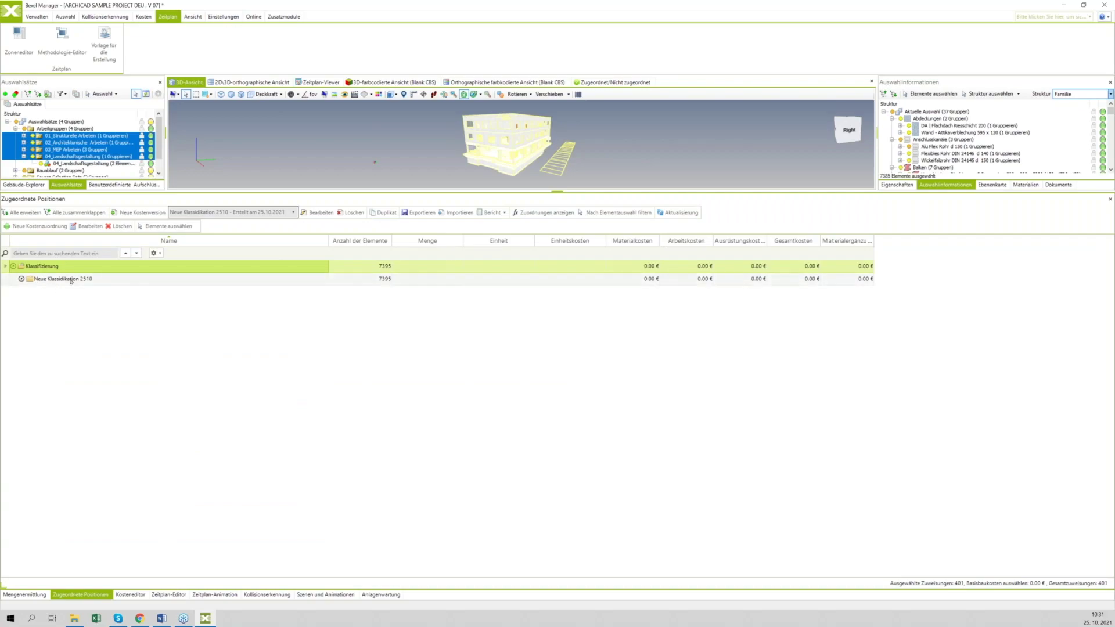
click(52, 280)
click(22, 280)
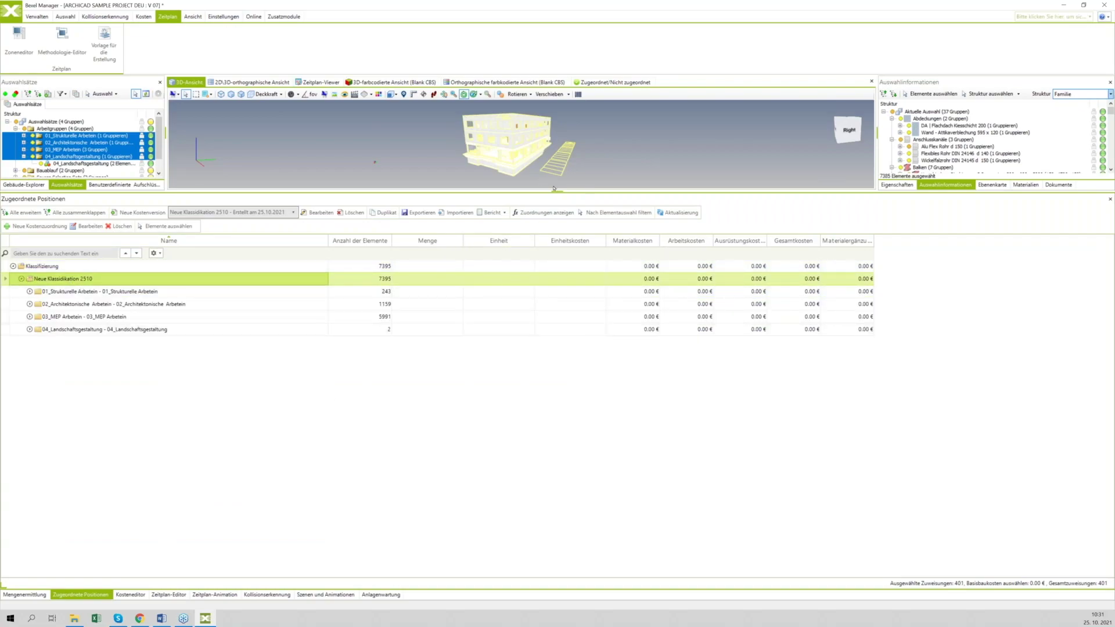
drag(555, 191, 554, 243)
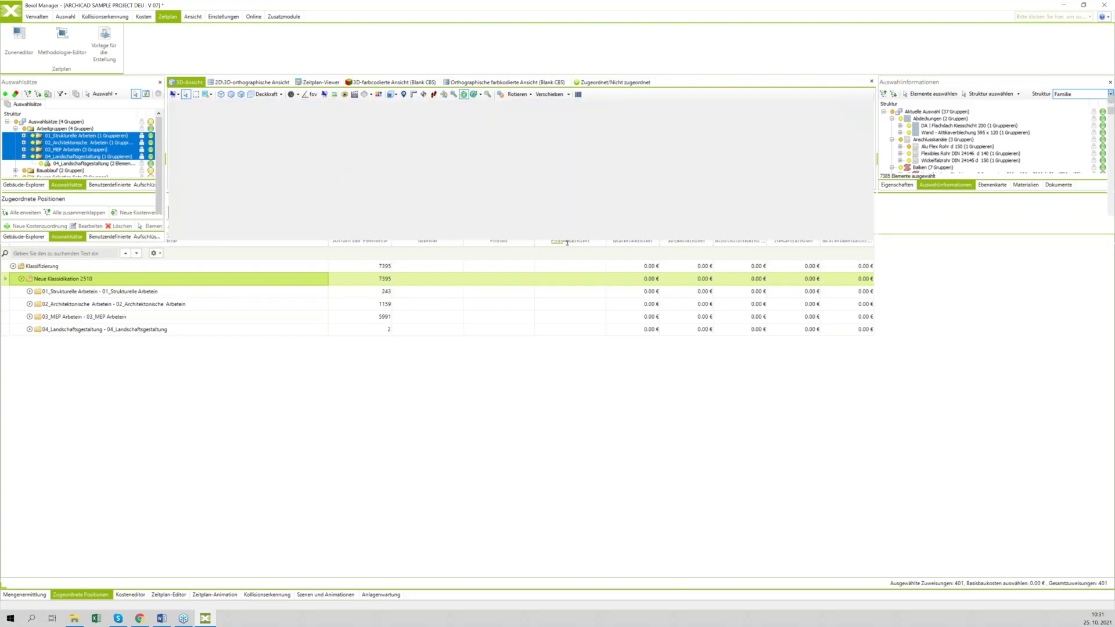
Compare the costs of the two Demogebaude Graphisoft mit kosten 2021 versions and return to the newest Neue Klassidikation 2510 version
click(293, 264)
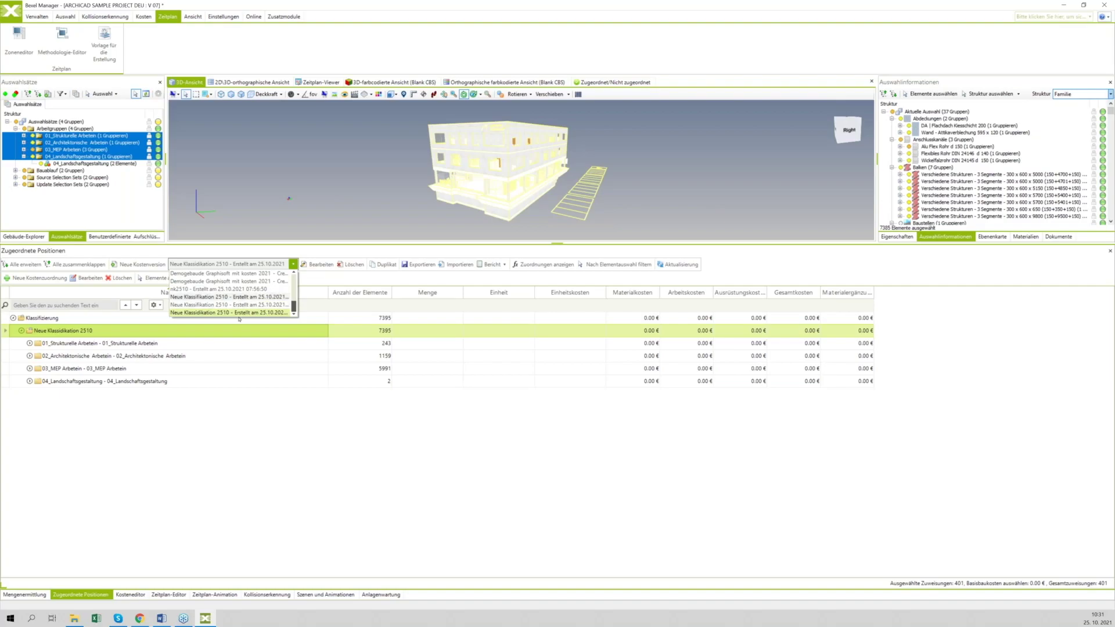
click(231, 273)
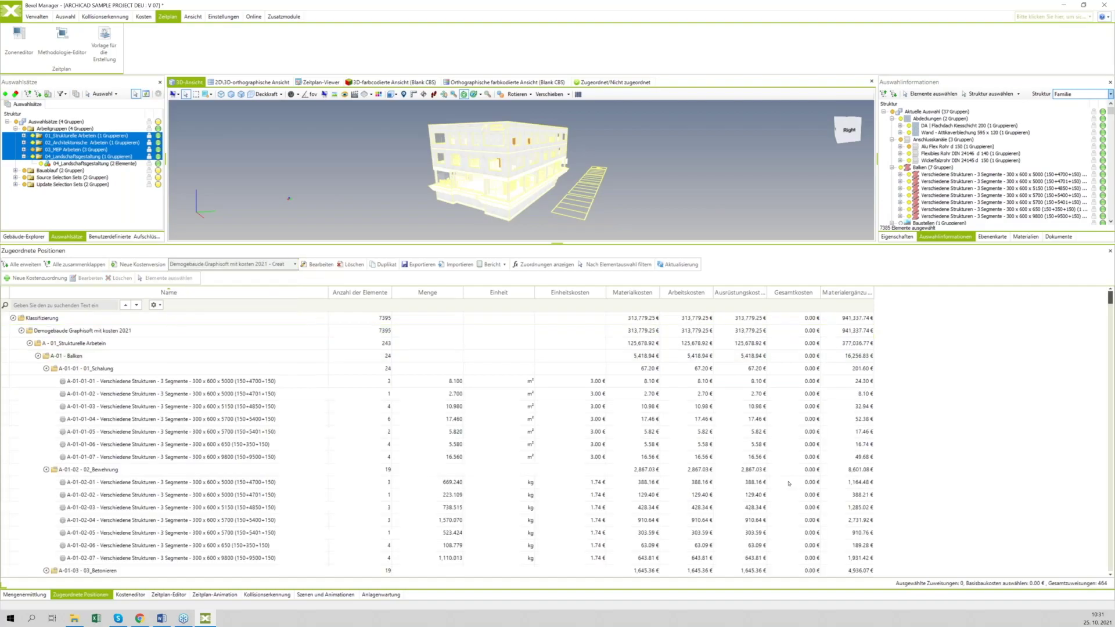
click(294, 265)
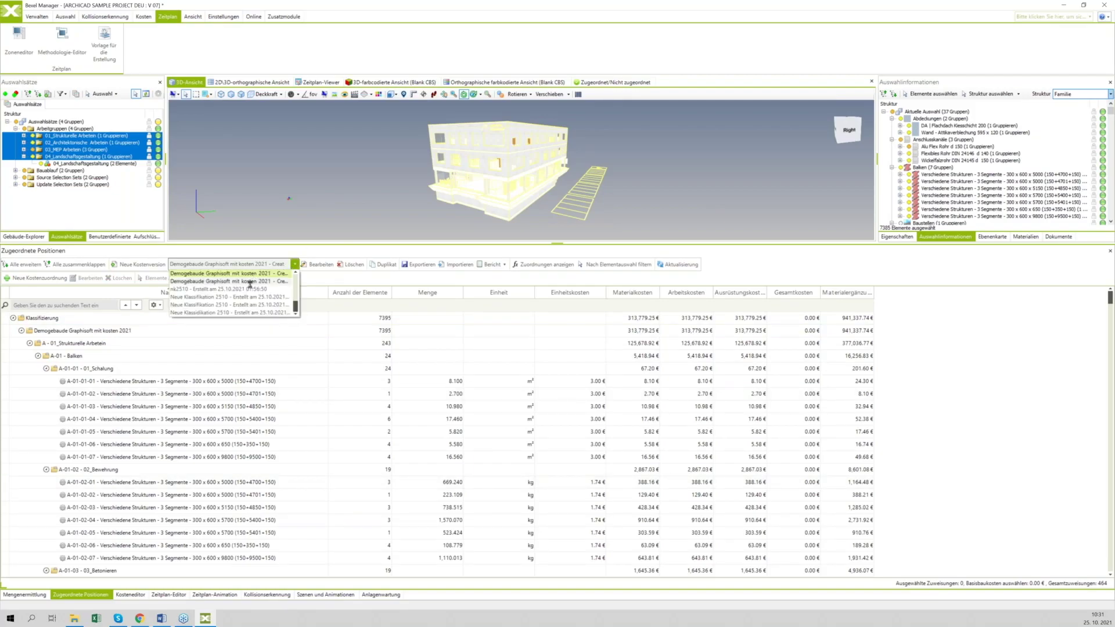
click(251, 282)
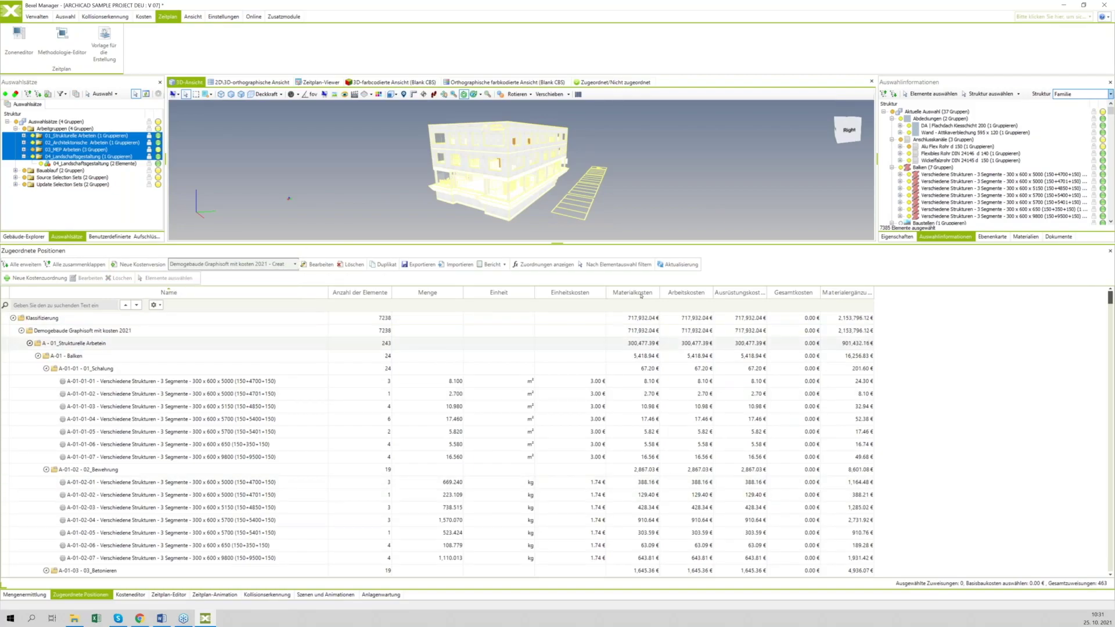
click(292, 266)
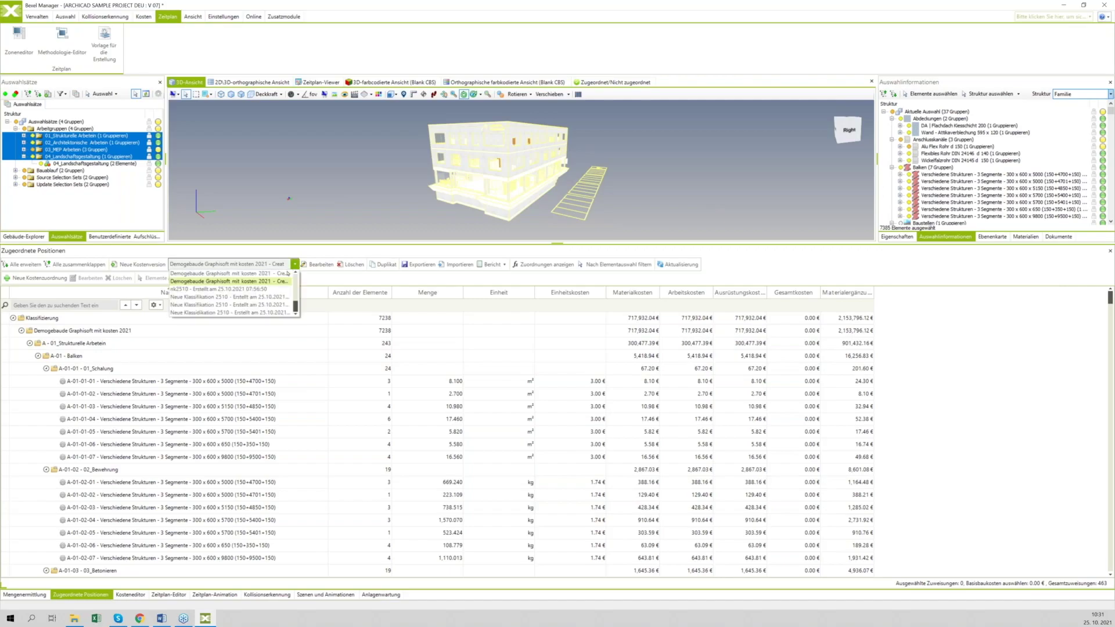
click(250, 313)
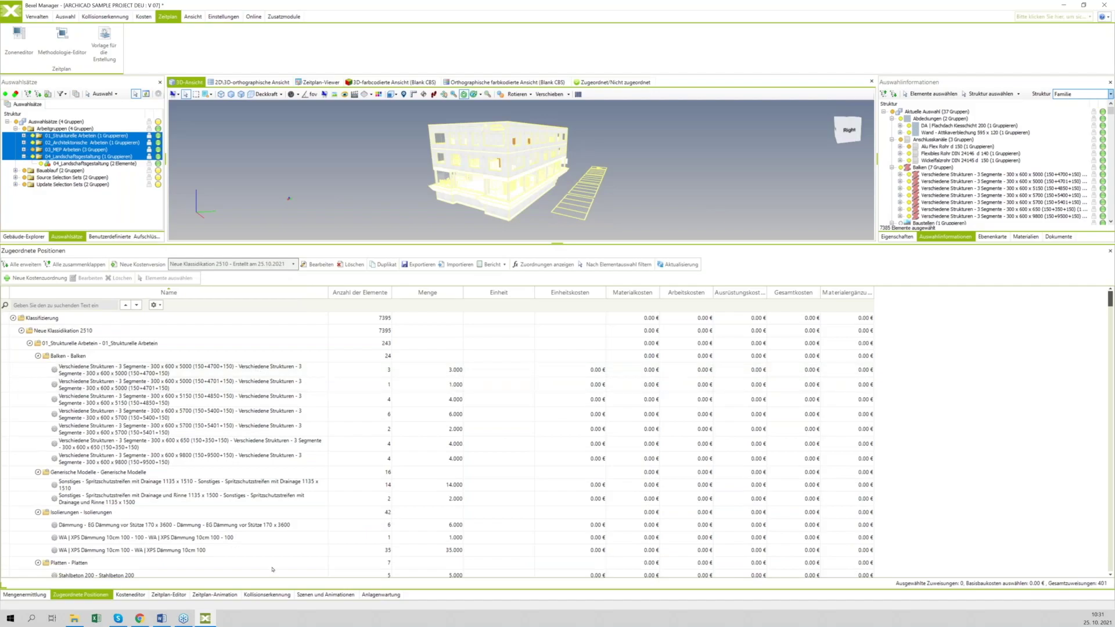
click(139, 598)
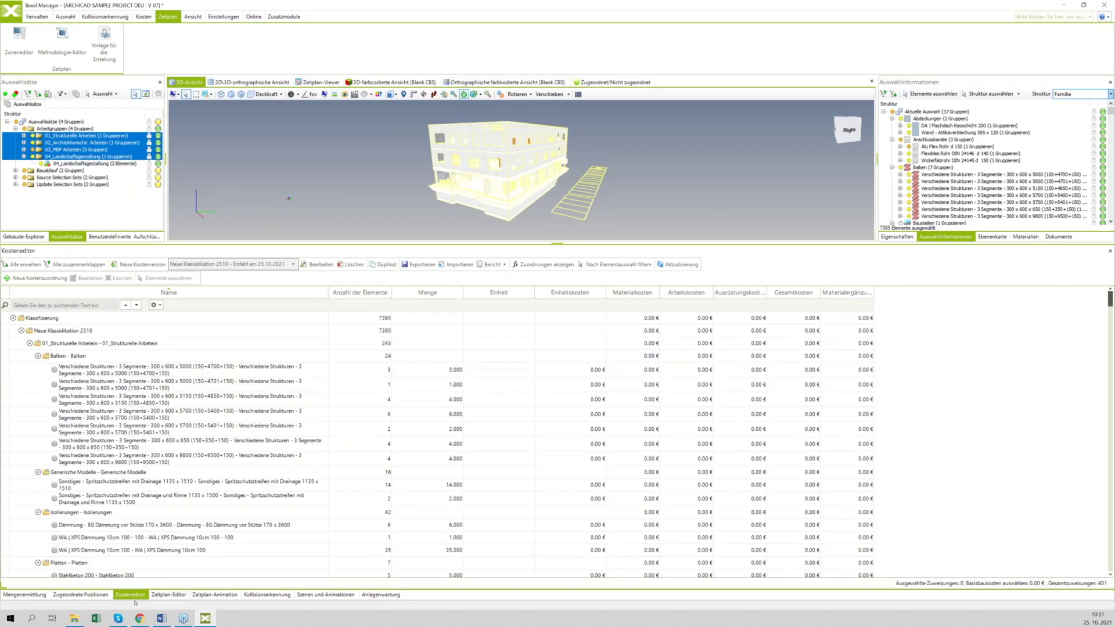
drag(136, 601, 96, 597)
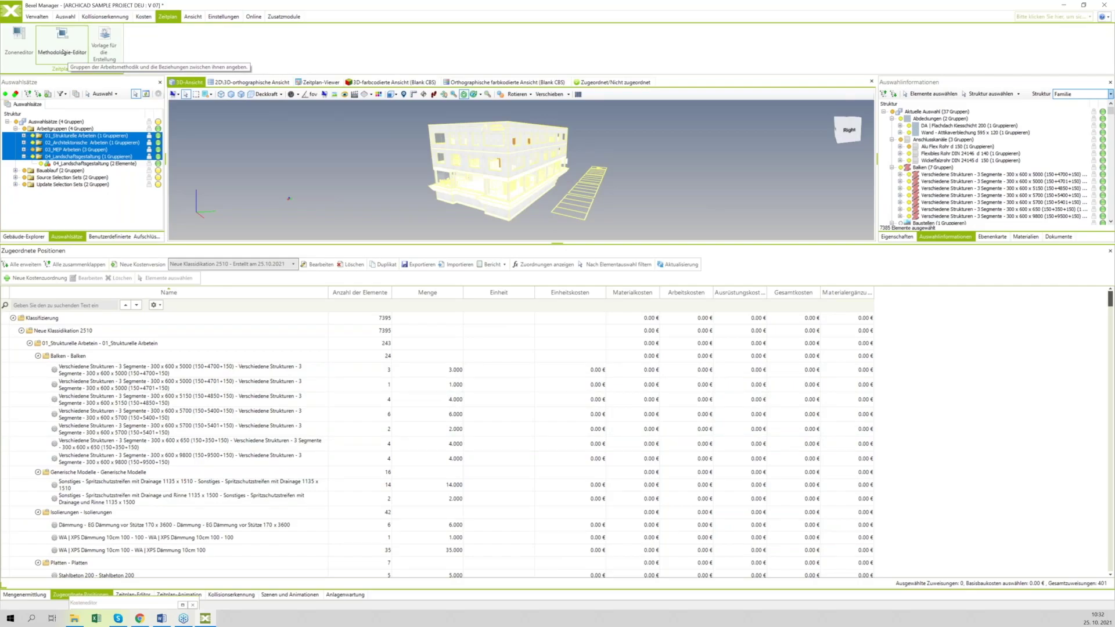
click(172, 605)
drag(171, 605, 556, 594)
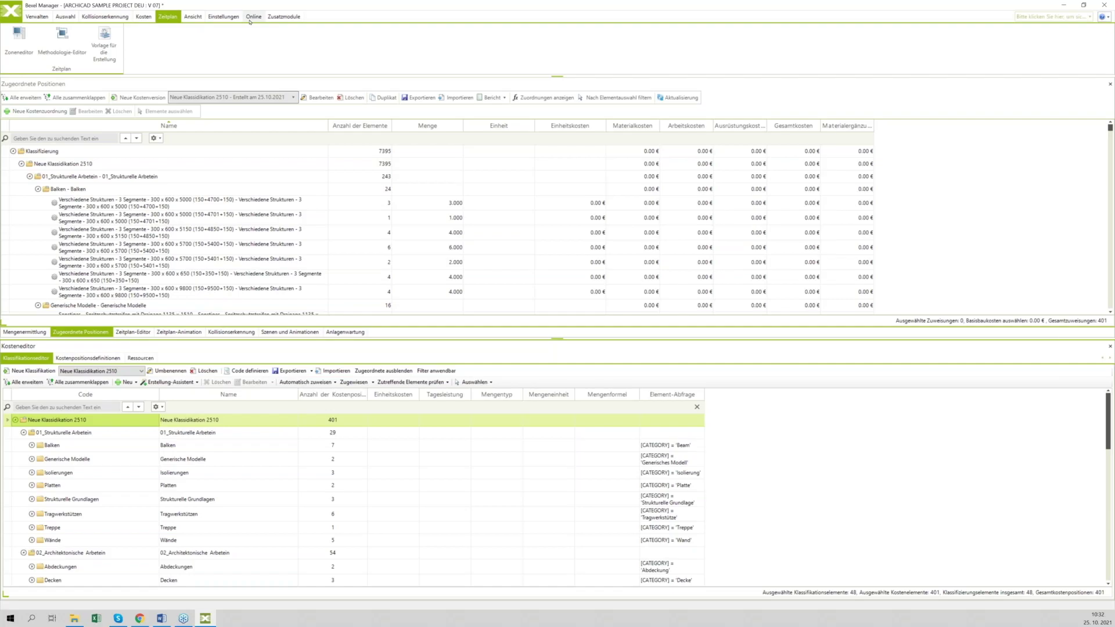
Reset the window layout and show all model elements in the 3D view
click(36, 16)
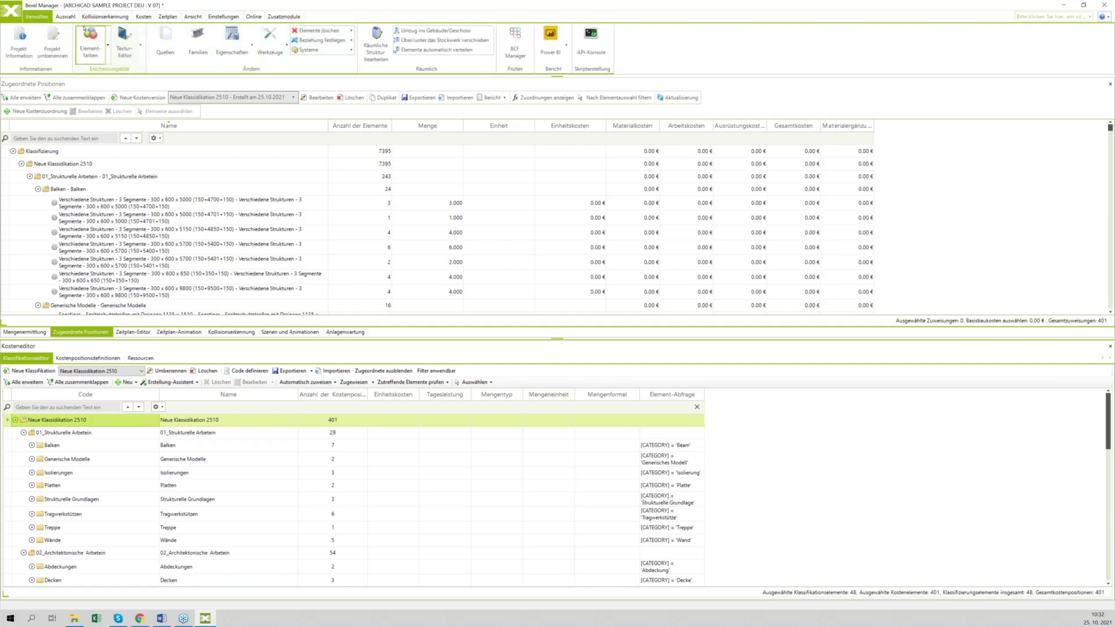
click(193, 17)
click(313, 51)
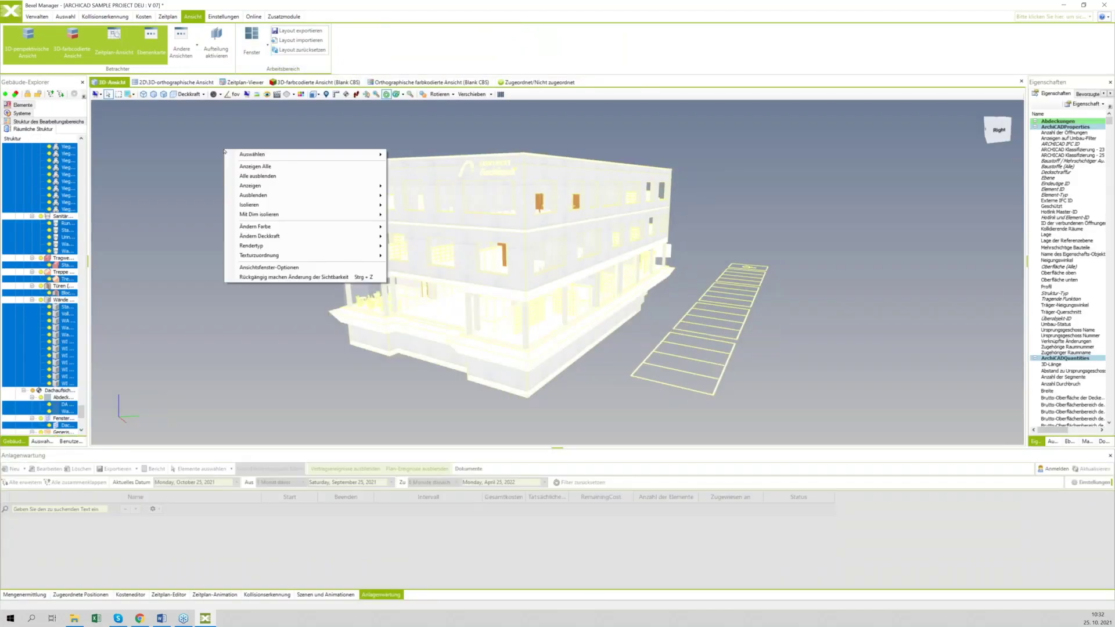
Open the schedule editor and the zone editor, and create a new zone named Neue Zone 2510
click(164, 17)
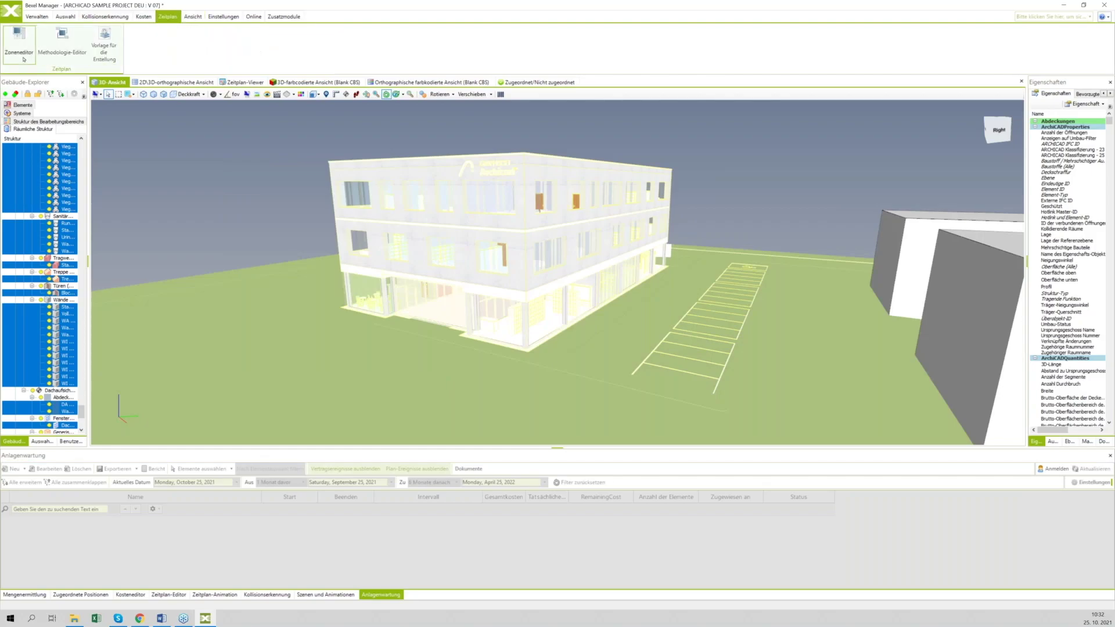
click(161, 595)
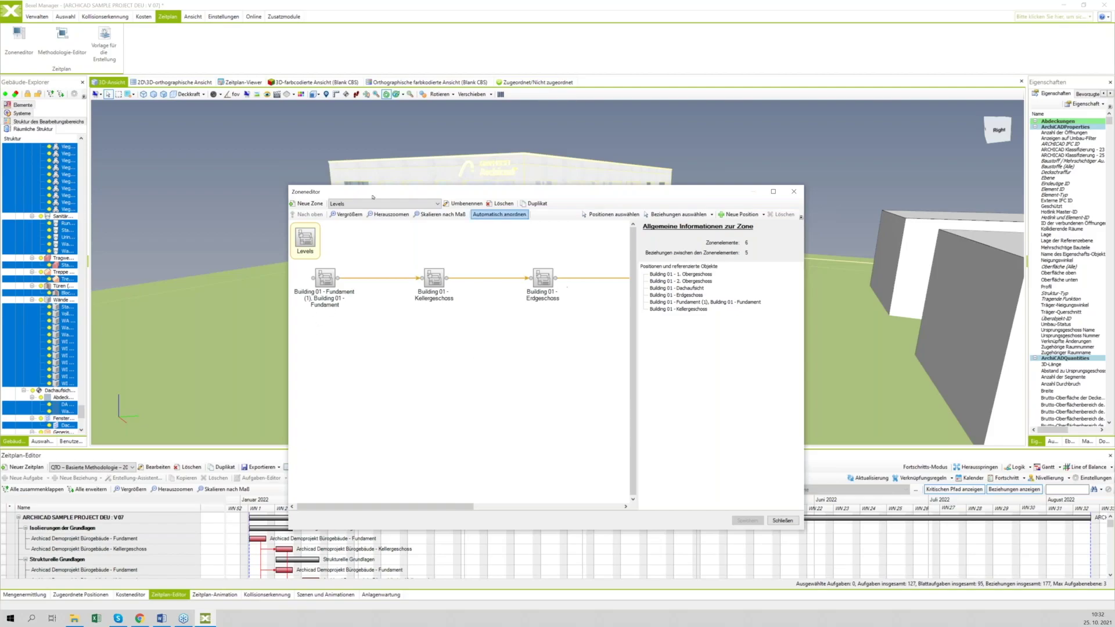
click(308, 203)
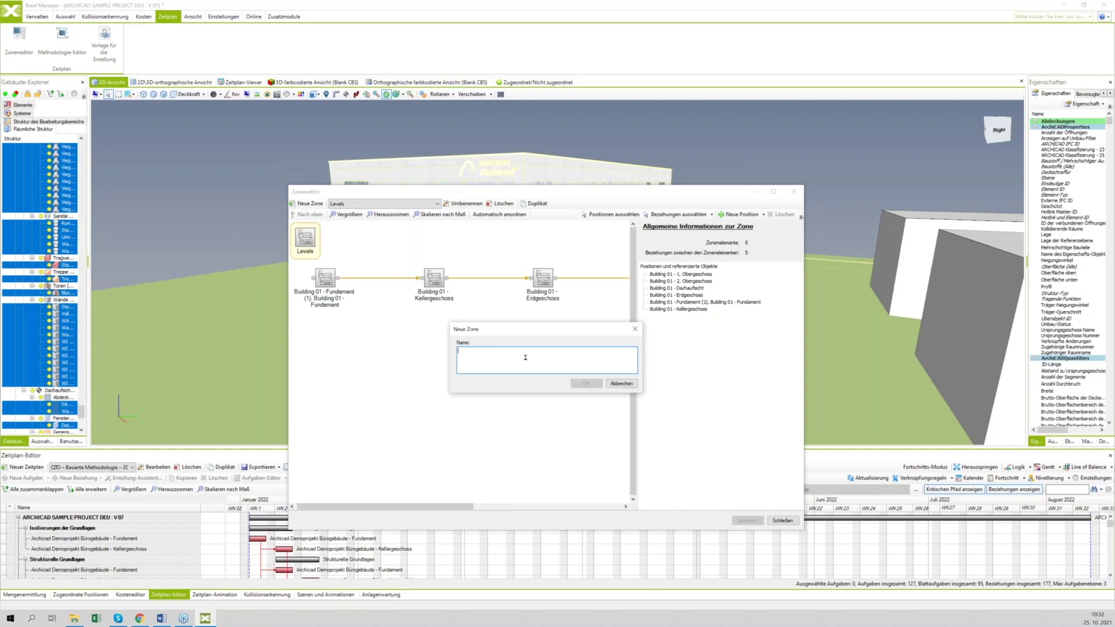
text(n)
key(BackSpace)
text(Neue Zone)
click(586, 382)
Add linked positions to the zone for all Archicad Demoprojekt Bürogebäude storeys, from Fundament to Dachaufsicht, using the reference type Baugeschosse
right_click(302, 288)
mouse_move(360, 292)
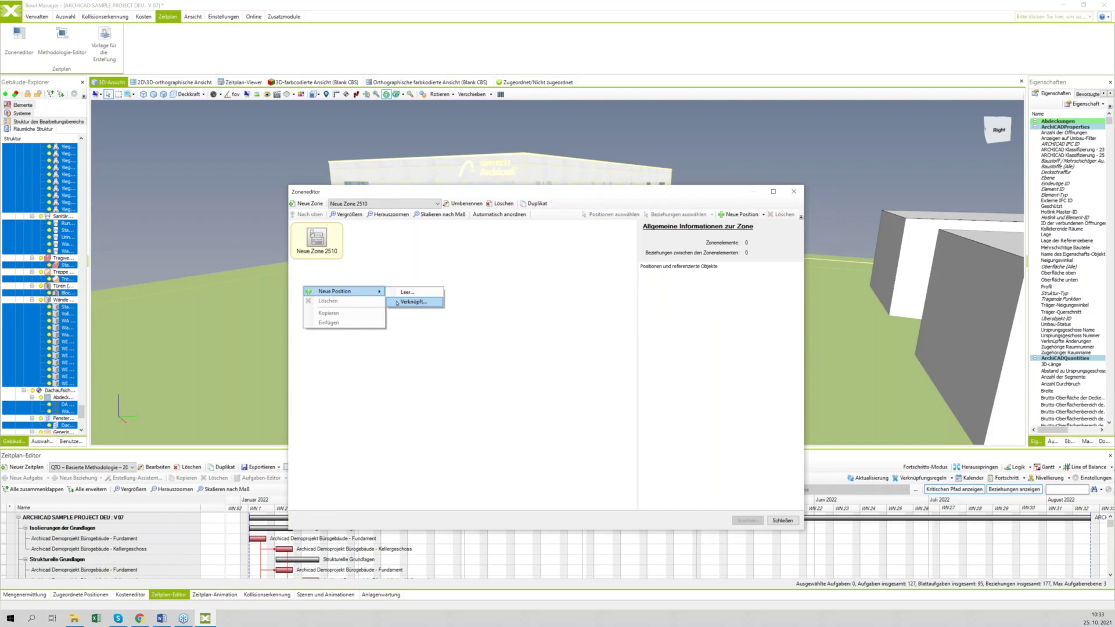
click(398, 302)
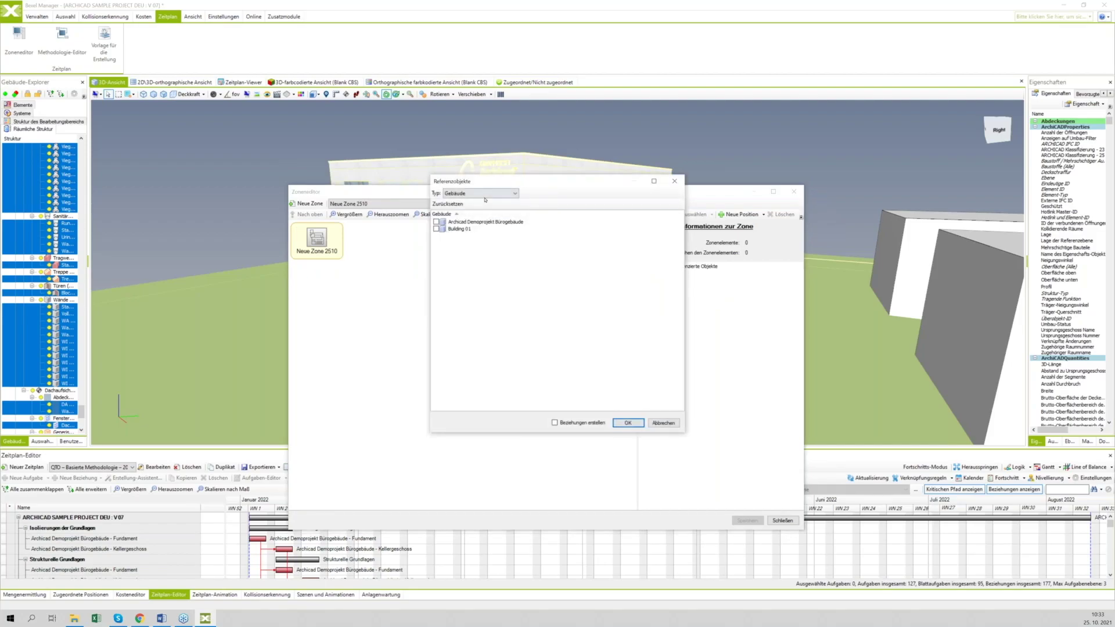
click(485, 199)
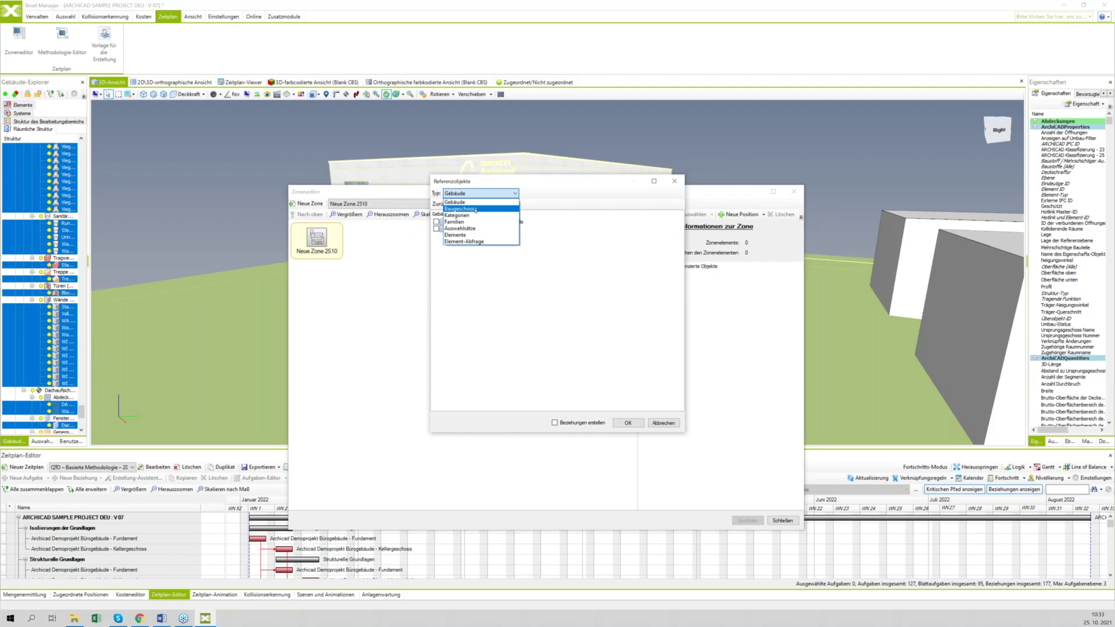
click(468, 210)
click(435, 222)
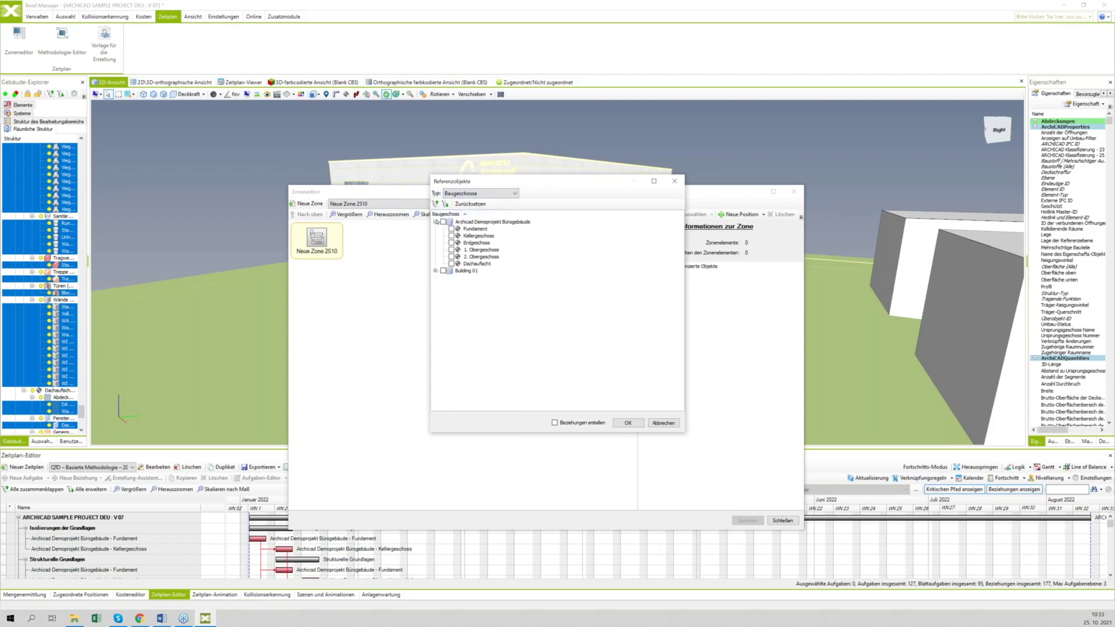
click(451, 229)
click(452, 236)
click(452, 243)
click(452, 250)
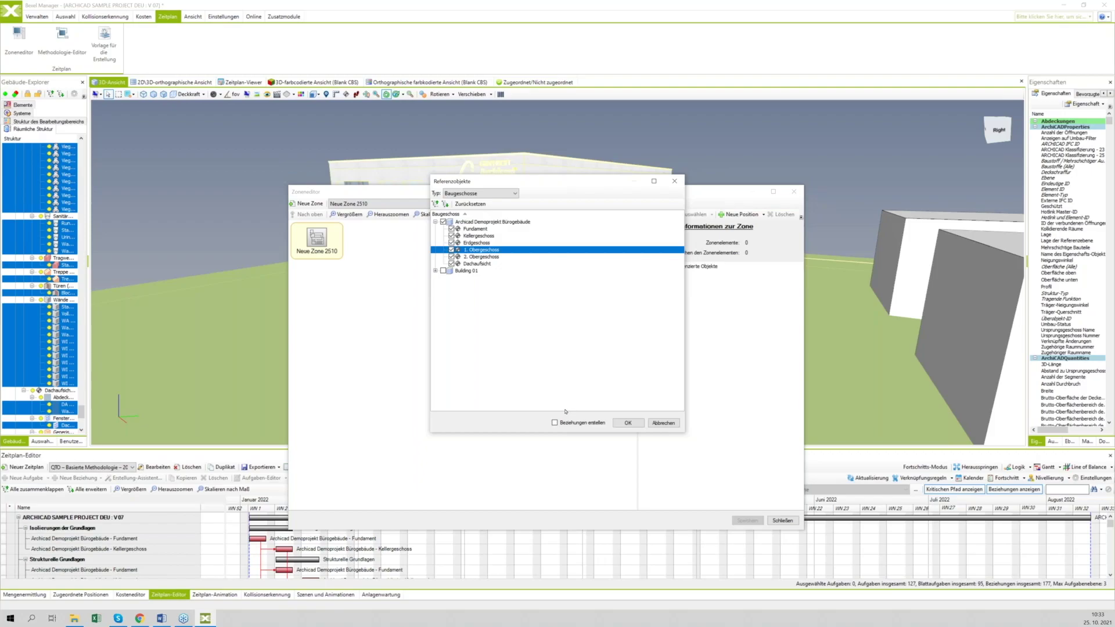
click(632, 424)
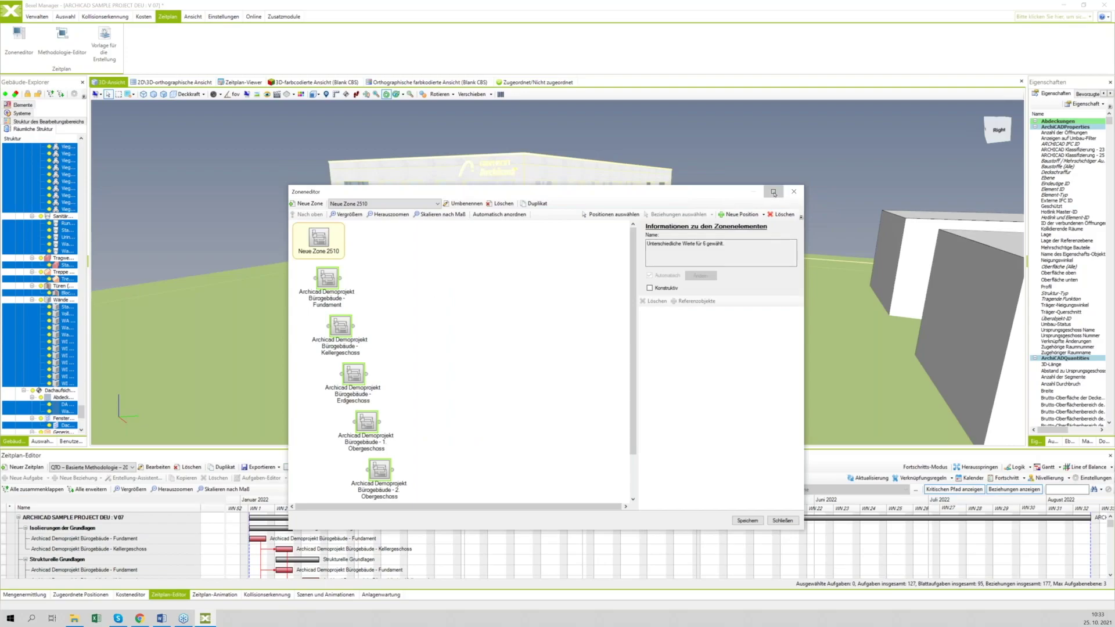
Maximise the zone editor, link the six storey positions in sequence from Fundament to Dachaufsicht, and arrange them automatically
click(784, 190)
drag(51, 91, 92, 329)
click(211, 26)
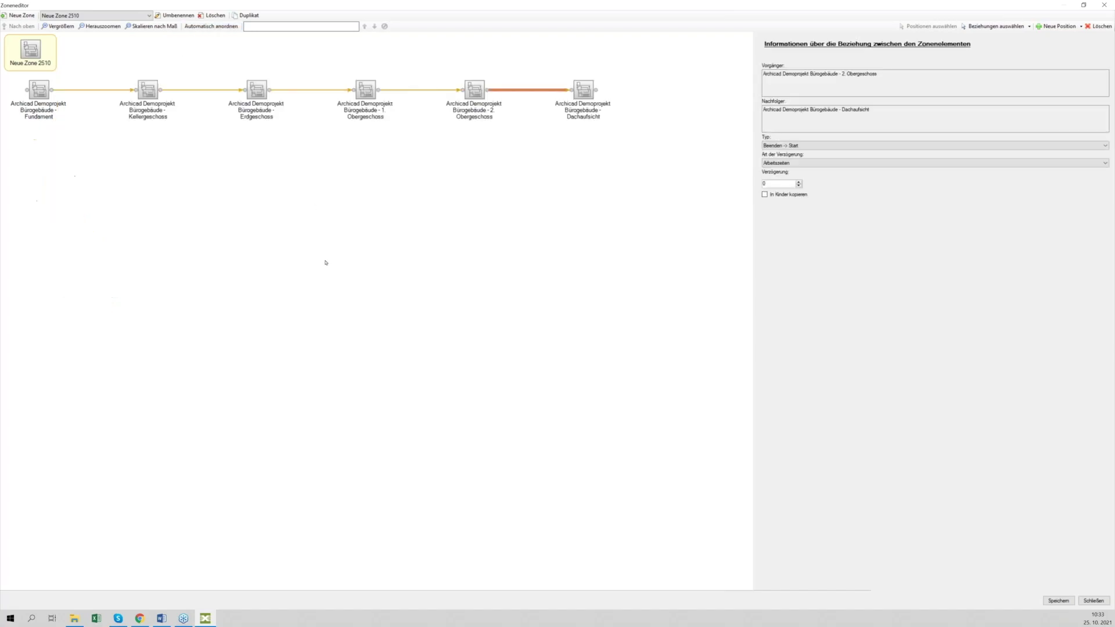
click(477, 303)
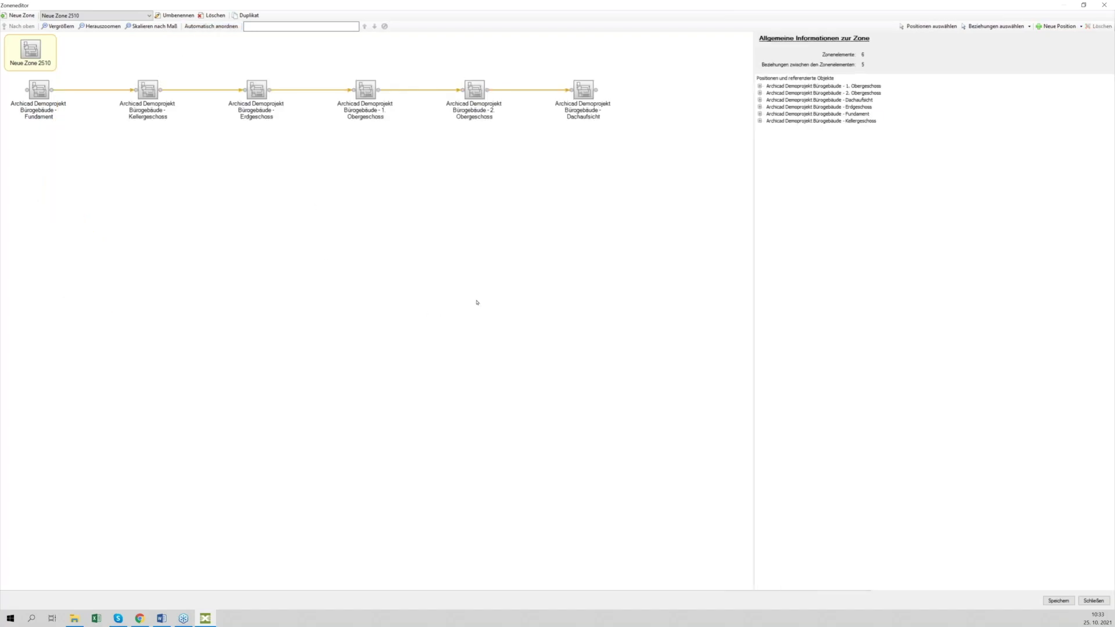
Mark the zone Neue Zone 2510 as Konstruktiv
click(33, 55)
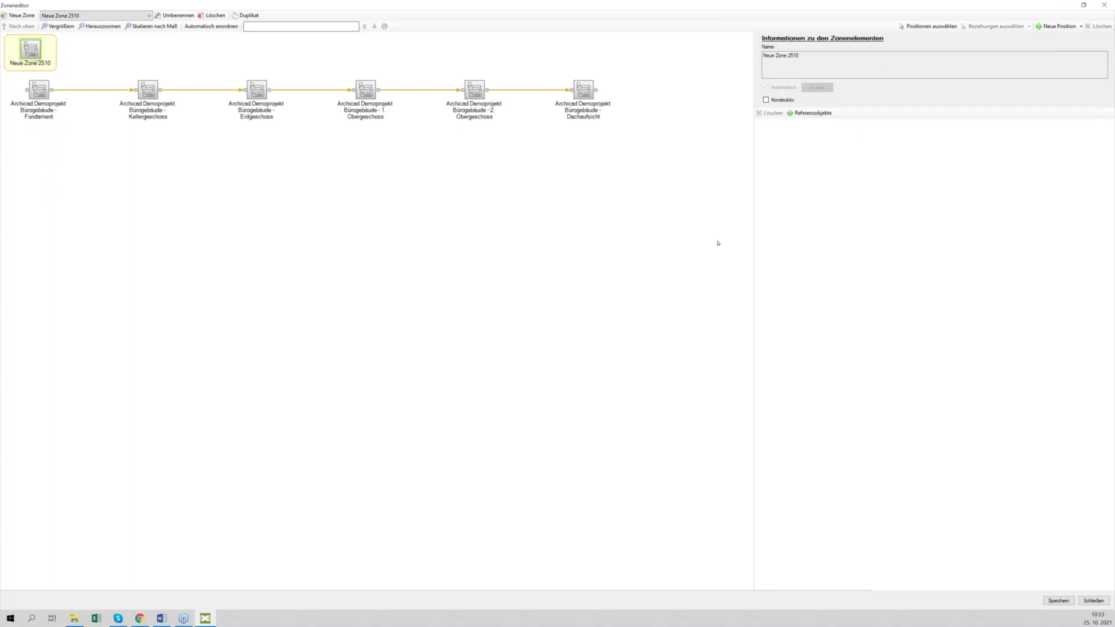
click(766, 100)
click(292, 154)
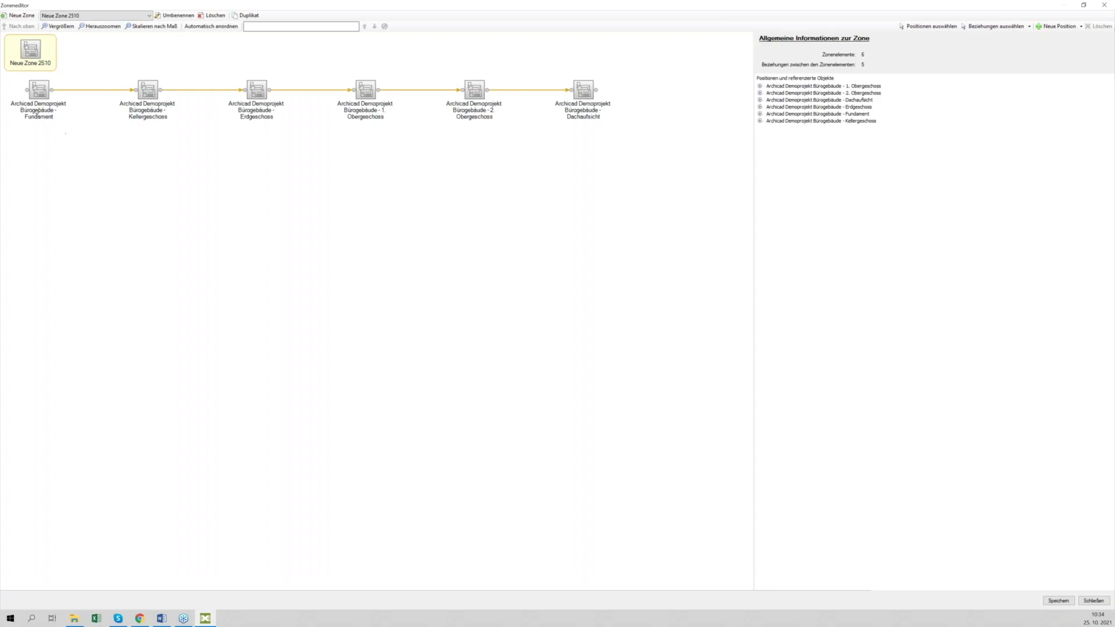
Examine the relationship type between Fundament and Kellergeschoss, and the shared settings of all relationships in the zone
click(89, 90)
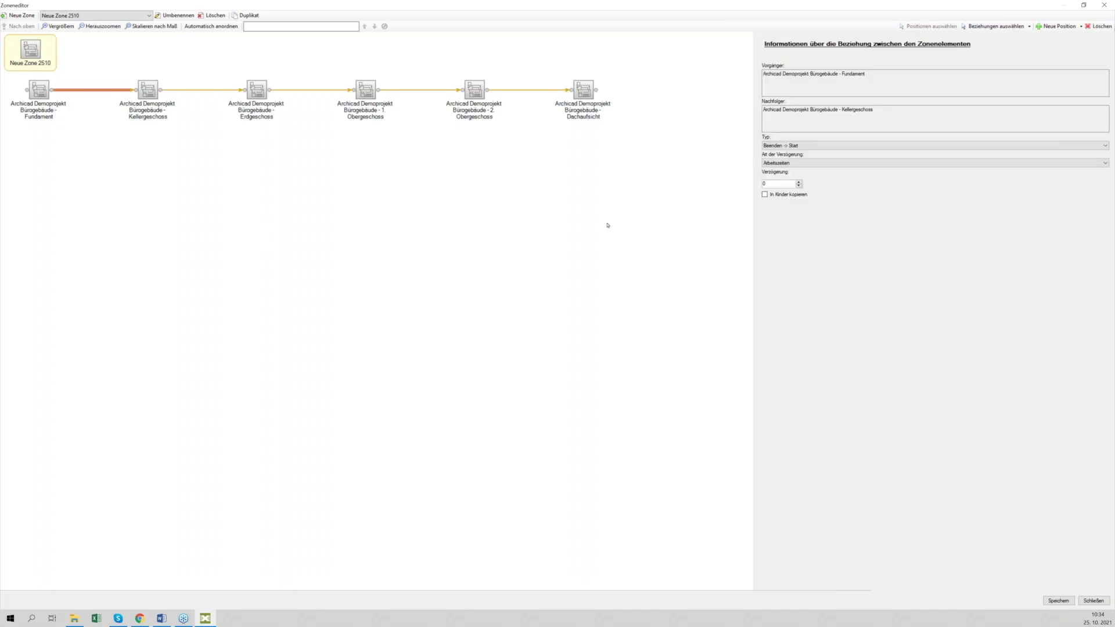
click(793, 146)
click(795, 146)
click(328, 122)
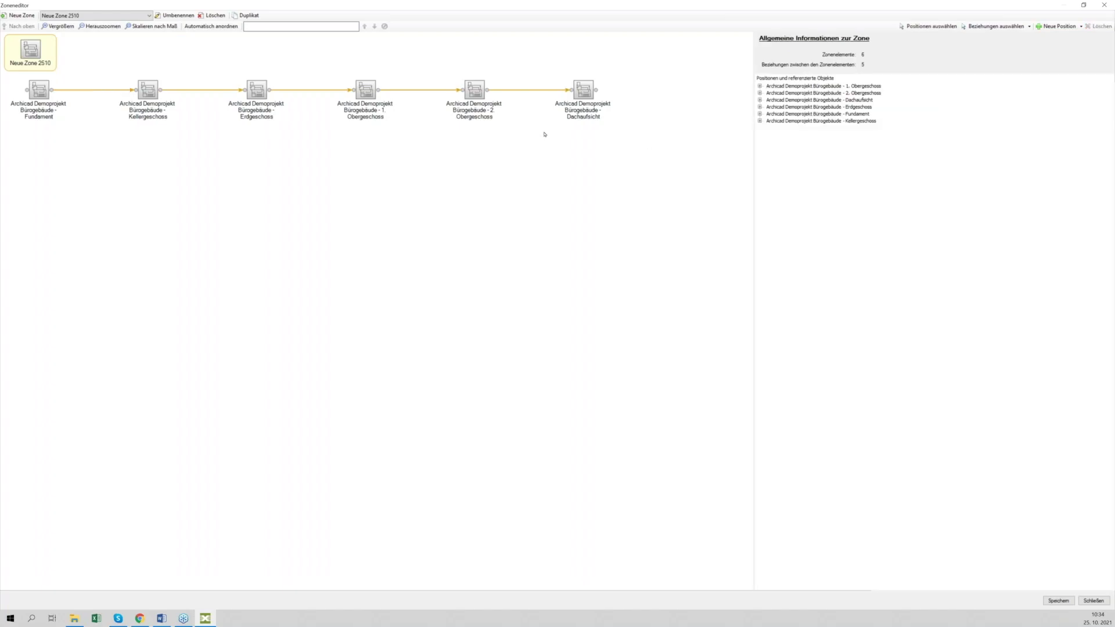
click(994, 27)
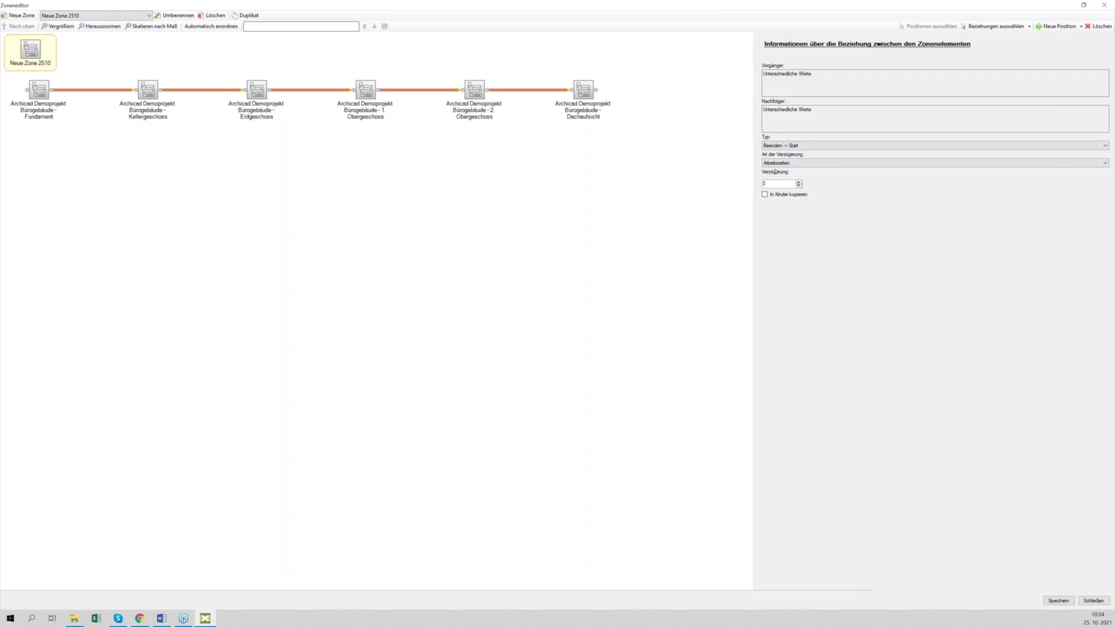
click(533, 209)
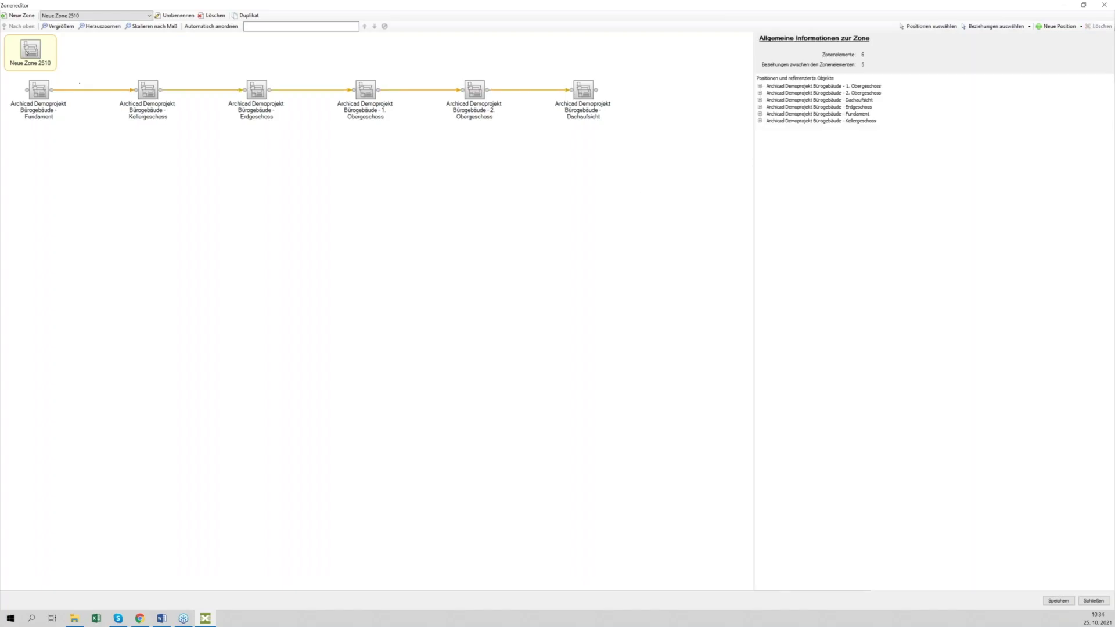
Check the Konstruktiv setting of Neue Zone 2510, save the zone, and close the zone editor
click(26, 51)
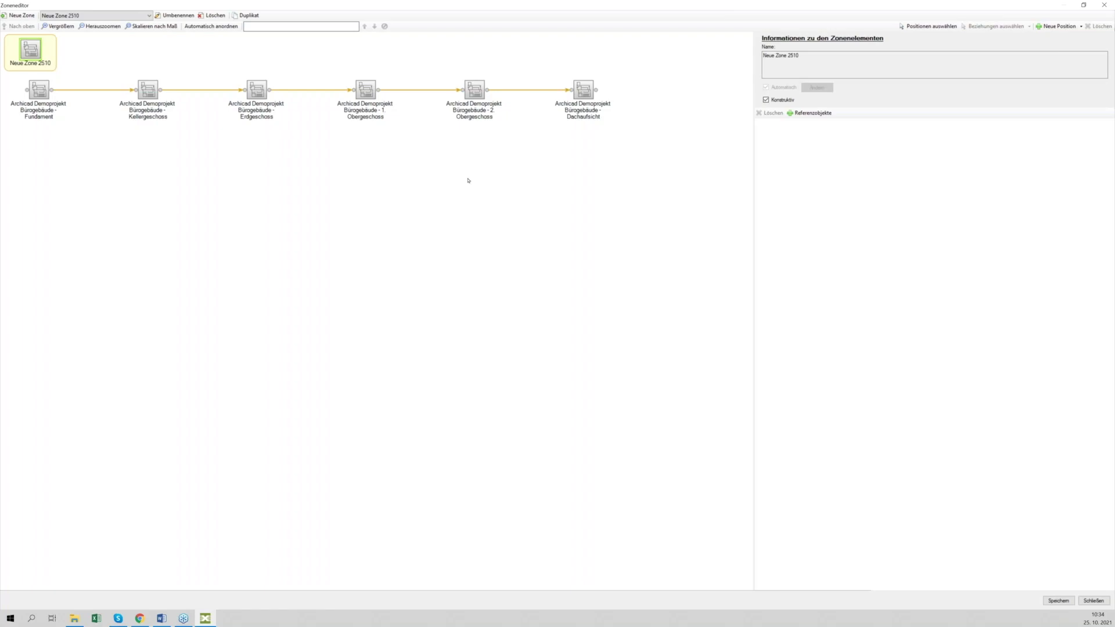
click(685, 374)
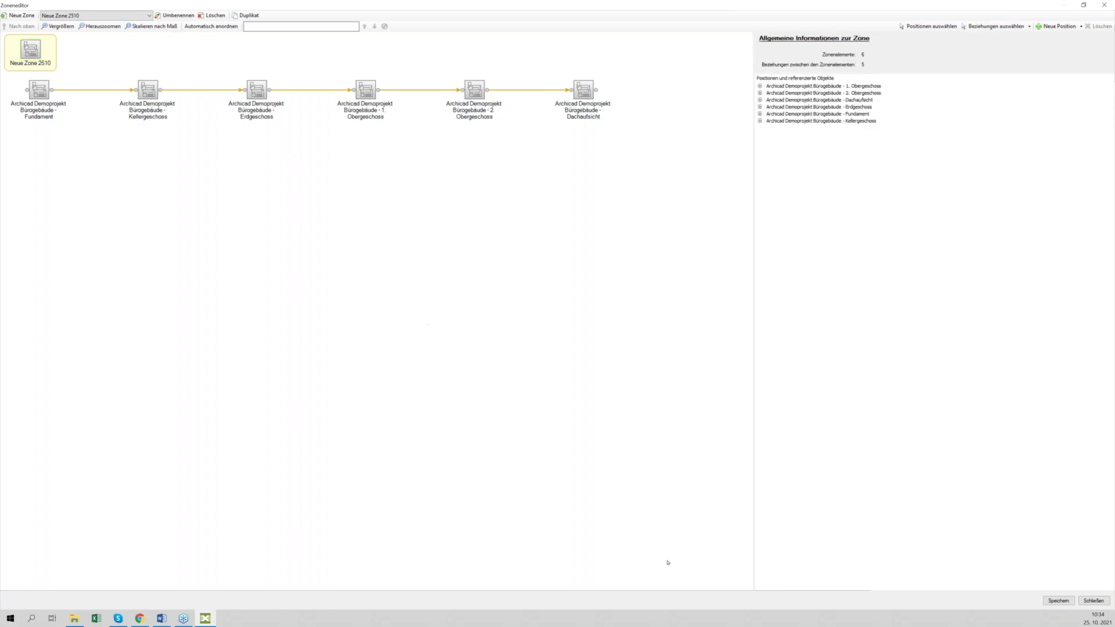
click(1063, 605)
click(1102, 602)
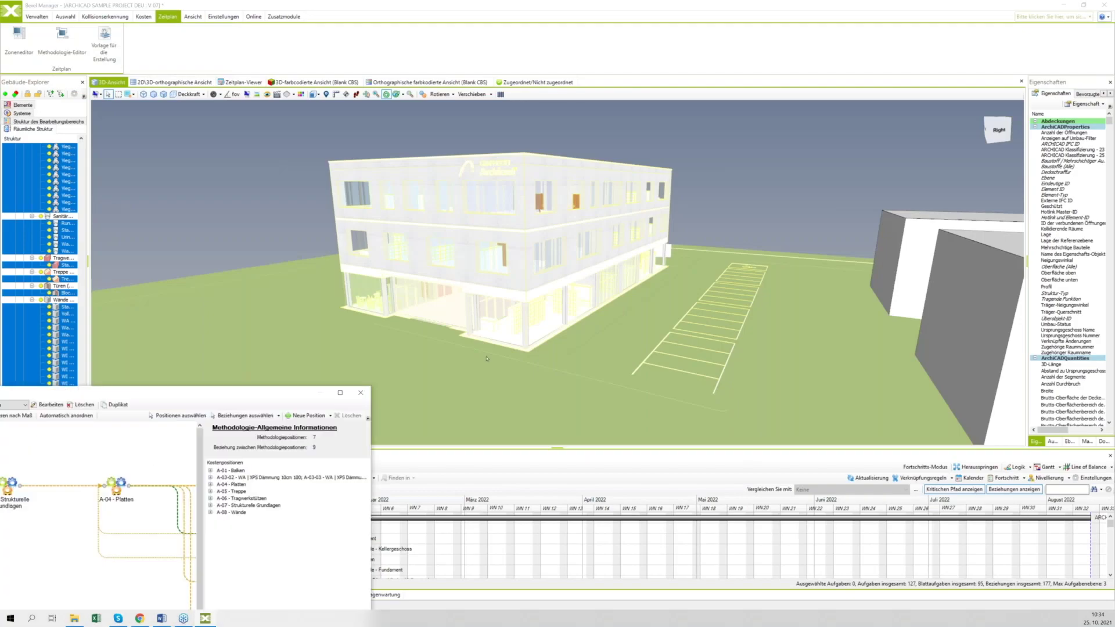
Create a new methodology named NM 2510 in the methodology editor
click(773, 149)
click(32, 15)
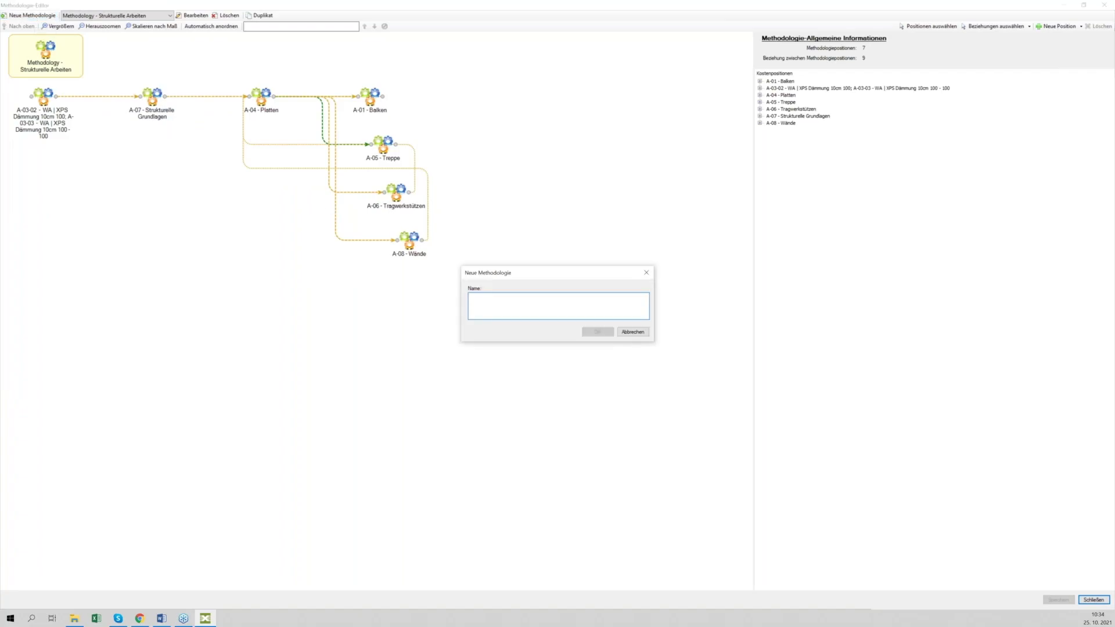
text(NM 2510)
click(597, 331)
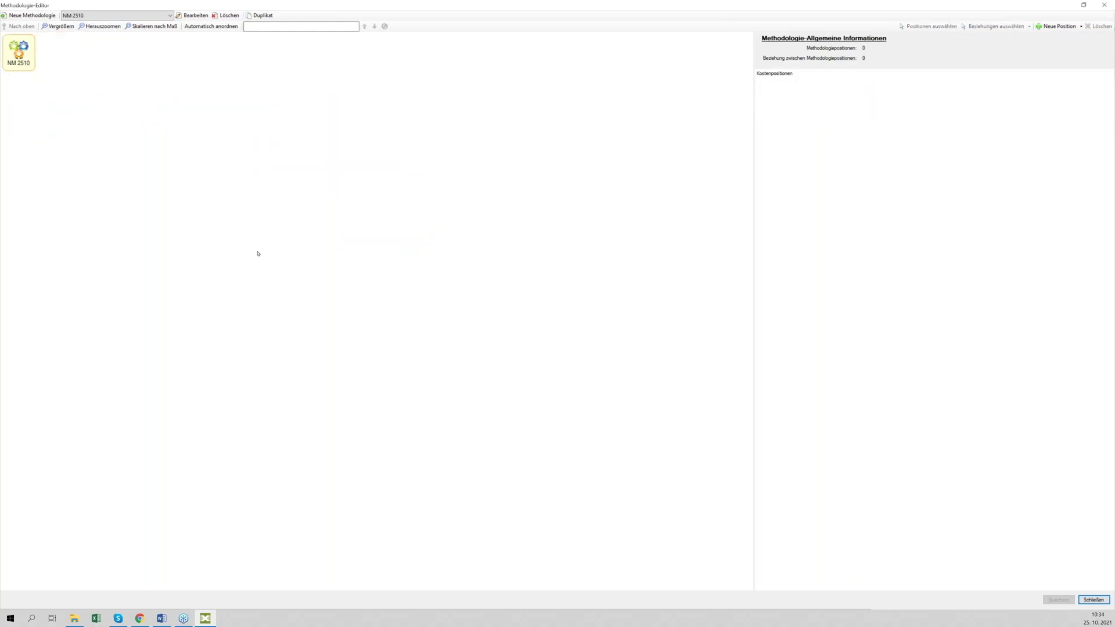
Add one combined linked position to NM 2510 from both WA | XPS Dämmung 10cm insulation items of Neue Klassidikation 2510
right_click(123, 82)
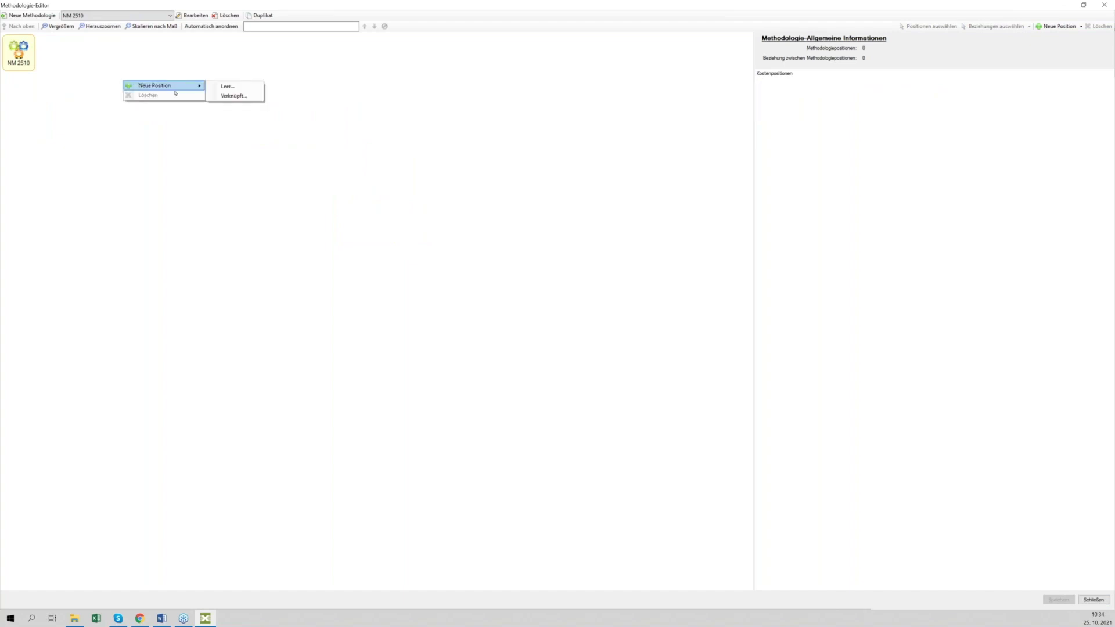
click(234, 96)
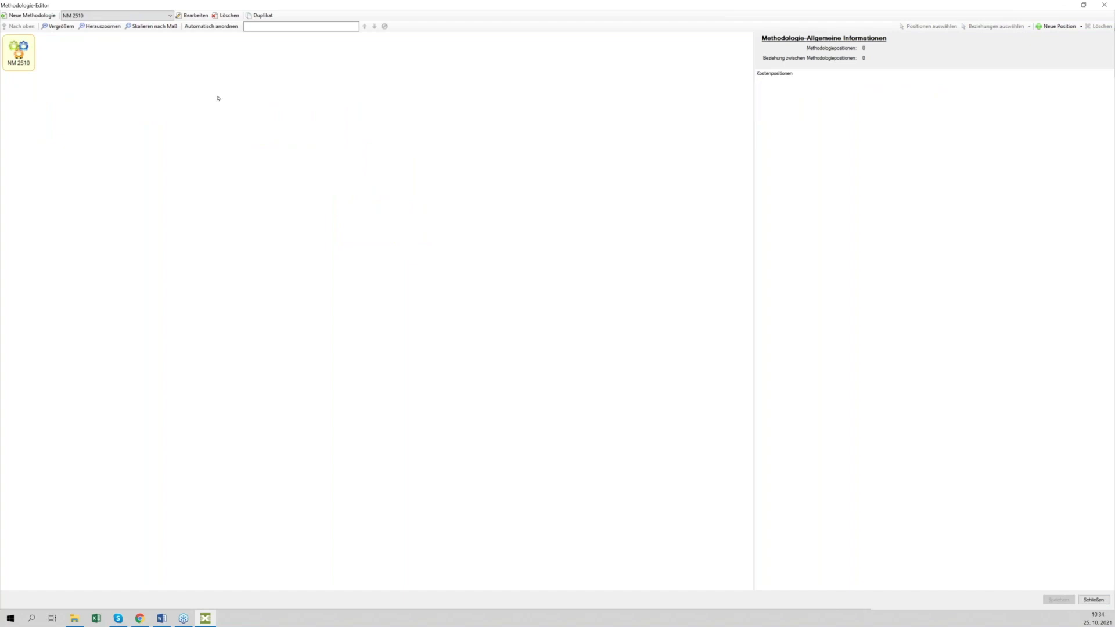
click(526, 161)
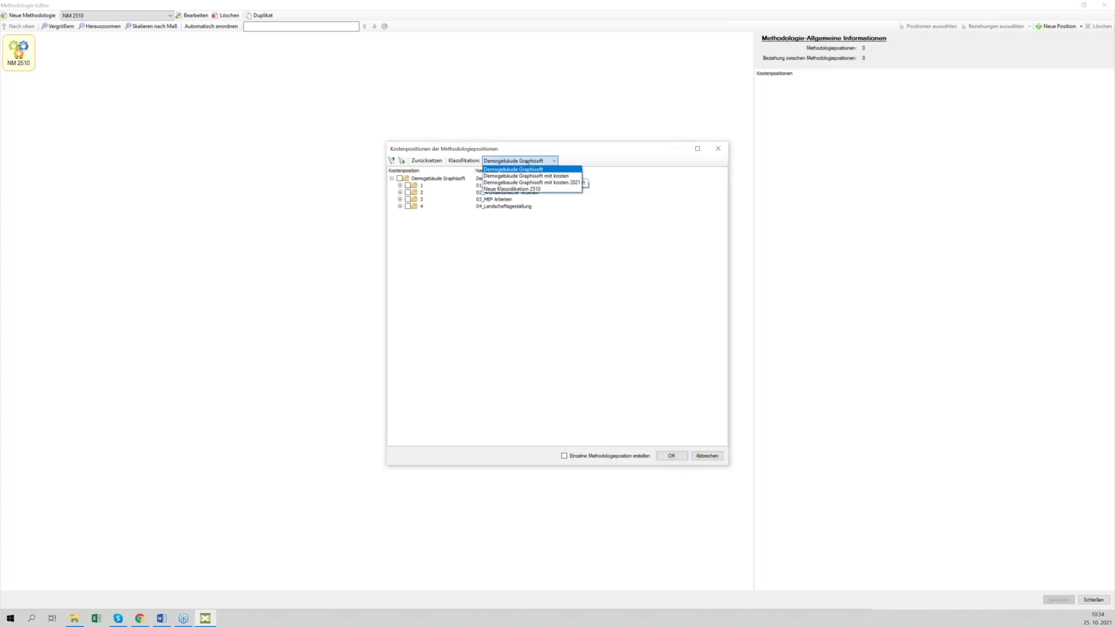
click(526, 190)
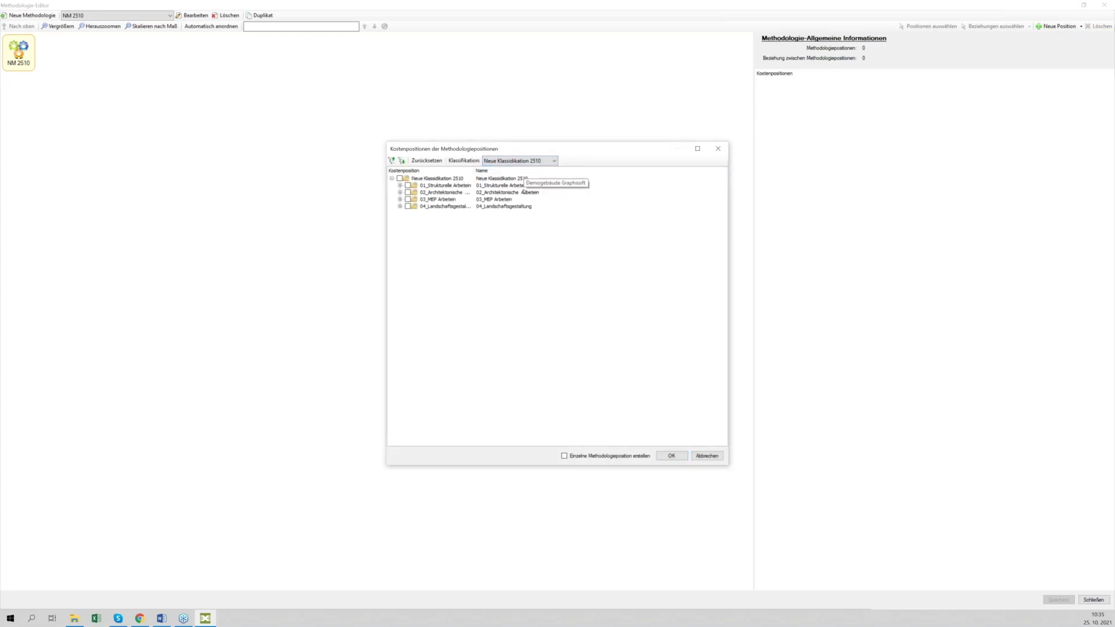
click(400, 186)
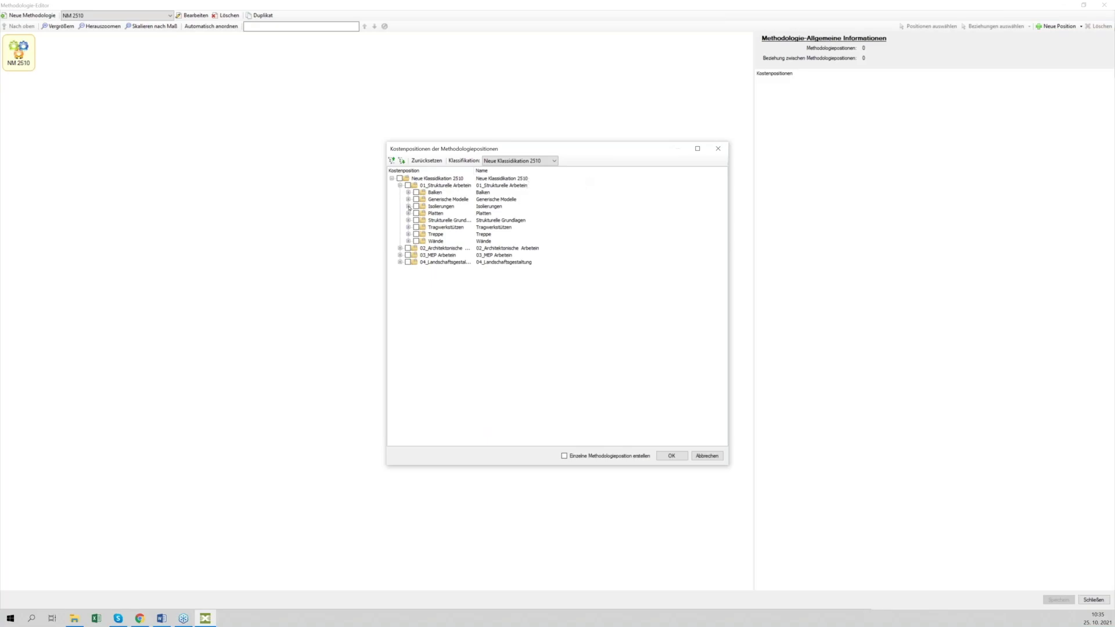
click(408, 207)
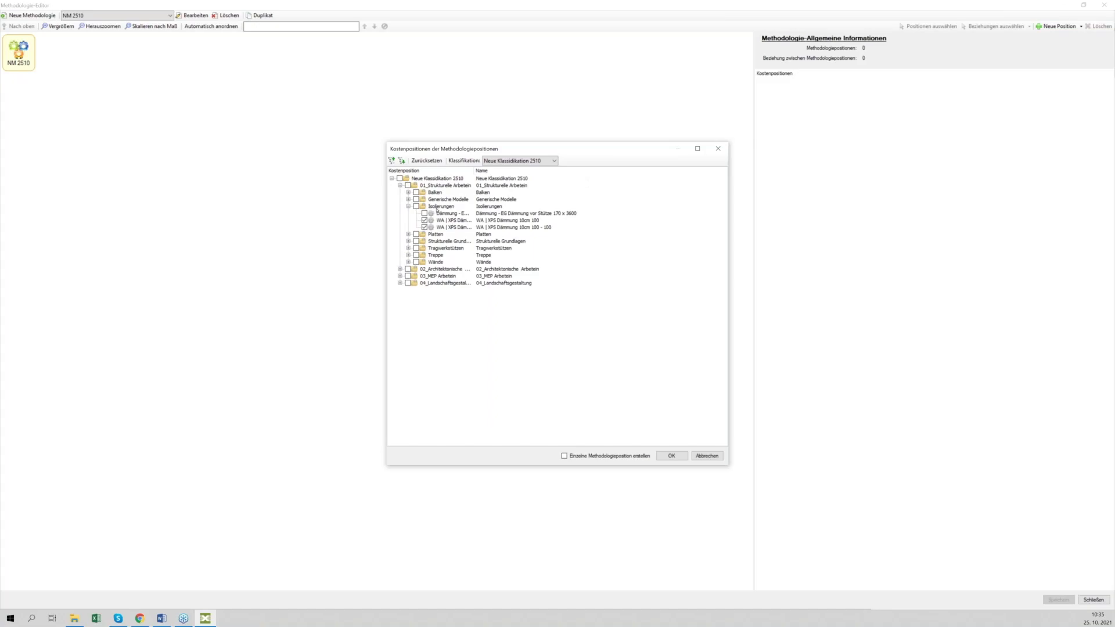
click(564, 456)
click(670, 456)
Add separate linked positions for Balken, Platten, Strukturelle Grundlagen, Tragwerkstützen, Treppe and Wände from 01_Strukturelle Arbeiten
right_click(162, 124)
mouse_move(201, 129)
click(273, 139)
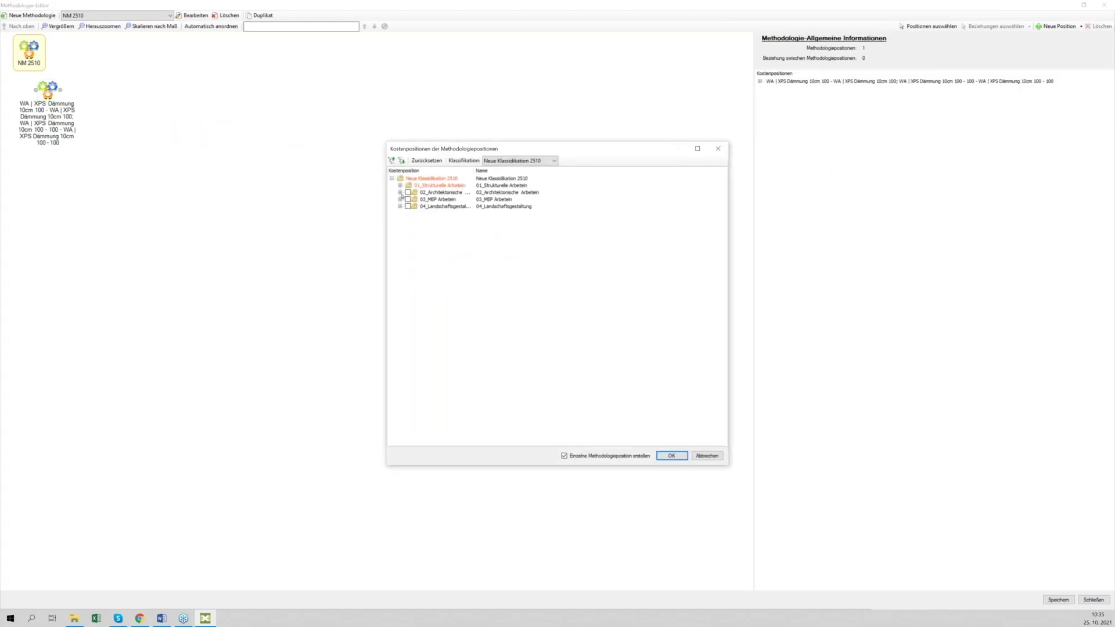
click(400, 186)
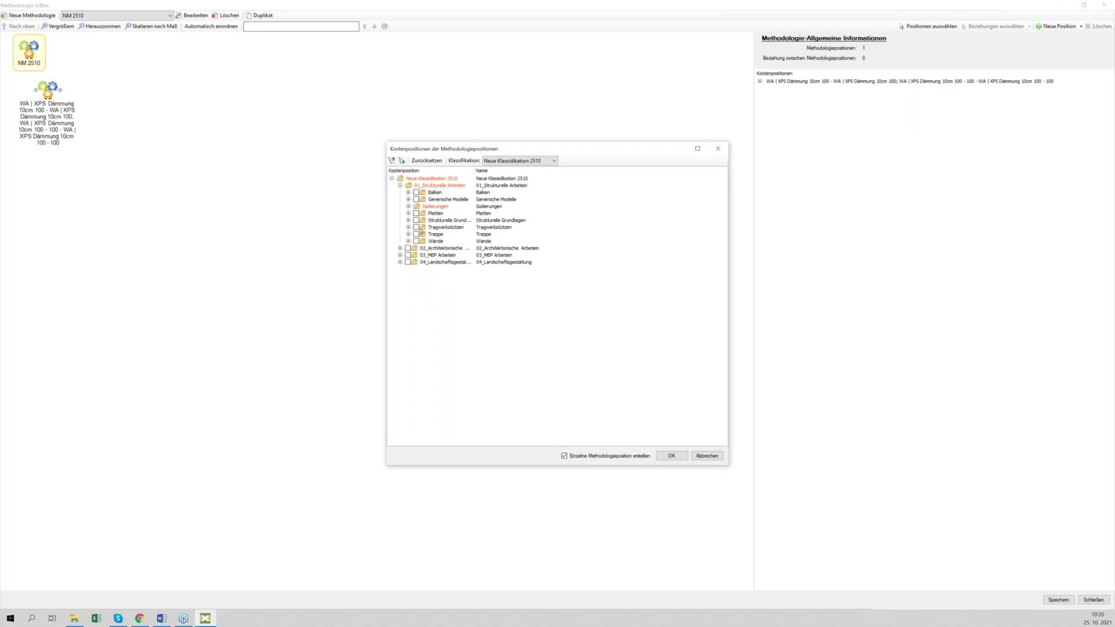
click(565, 456)
click(416, 240)
click(416, 241)
click(417, 234)
click(416, 228)
click(416, 220)
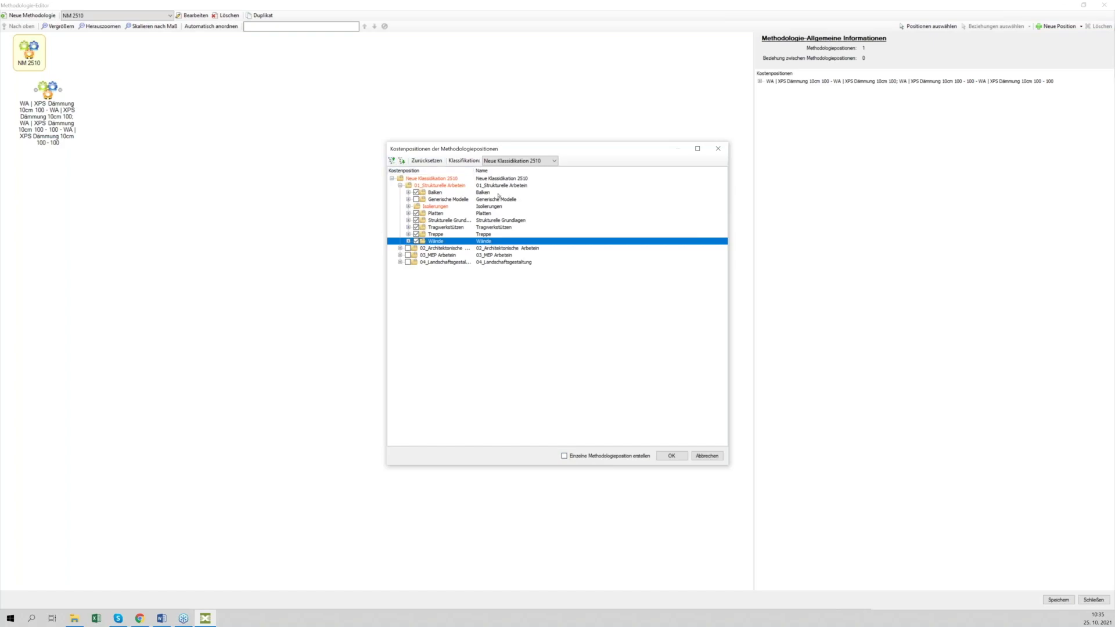
click(671, 456)
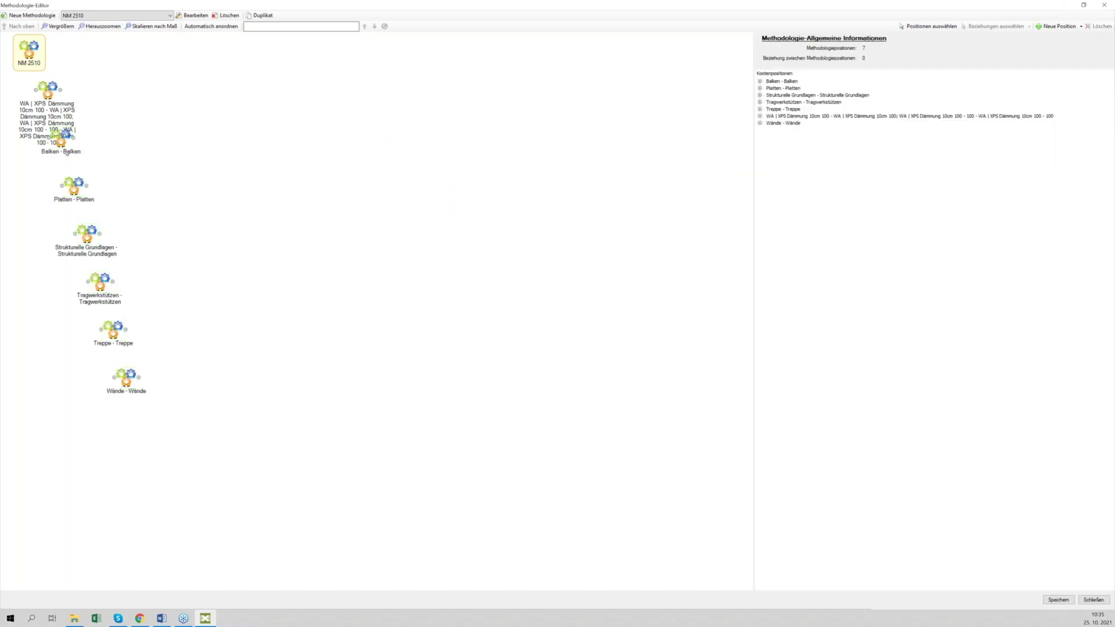
Lay out Strukturelle Grundlagen and Platten in a row after the insulation, with Balken, Tragwerkstützen, Wände and Treppe stacked beyond them
drag(66, 151, 389, 122)
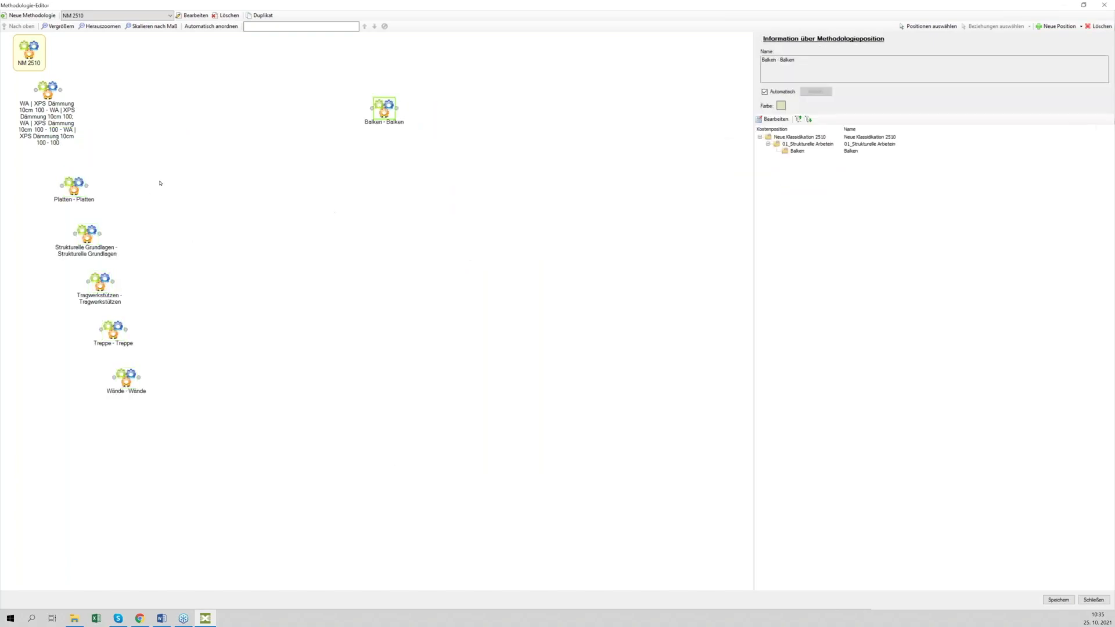
drag(87, 234, 157, 90)
drag(75, 189, 279, 91)
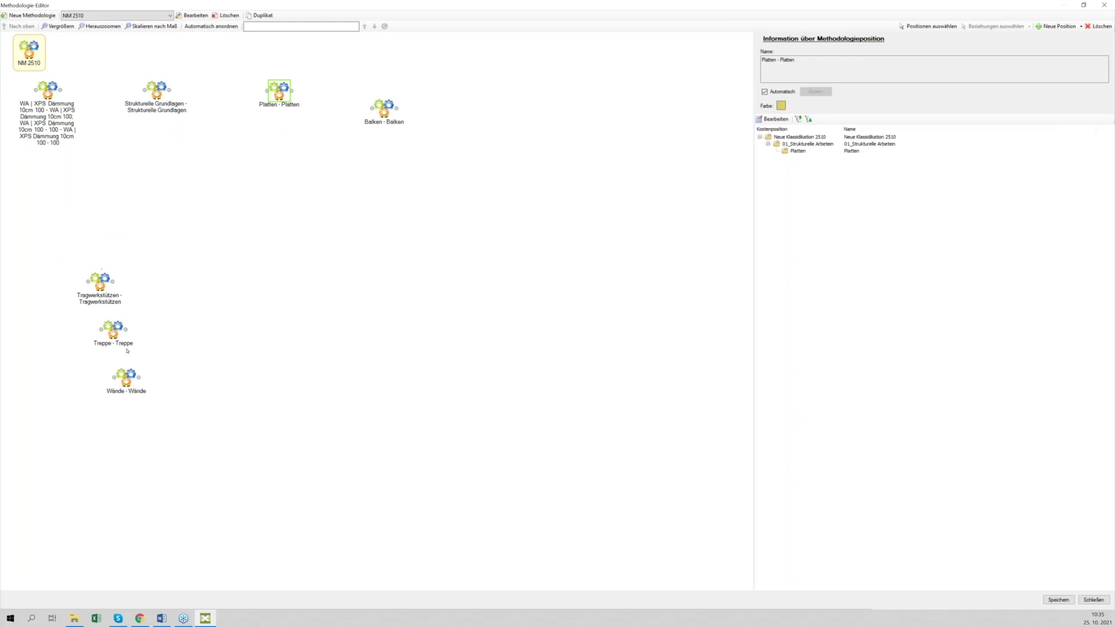
click(119, 333)
drag(116, 332, 406, 327)
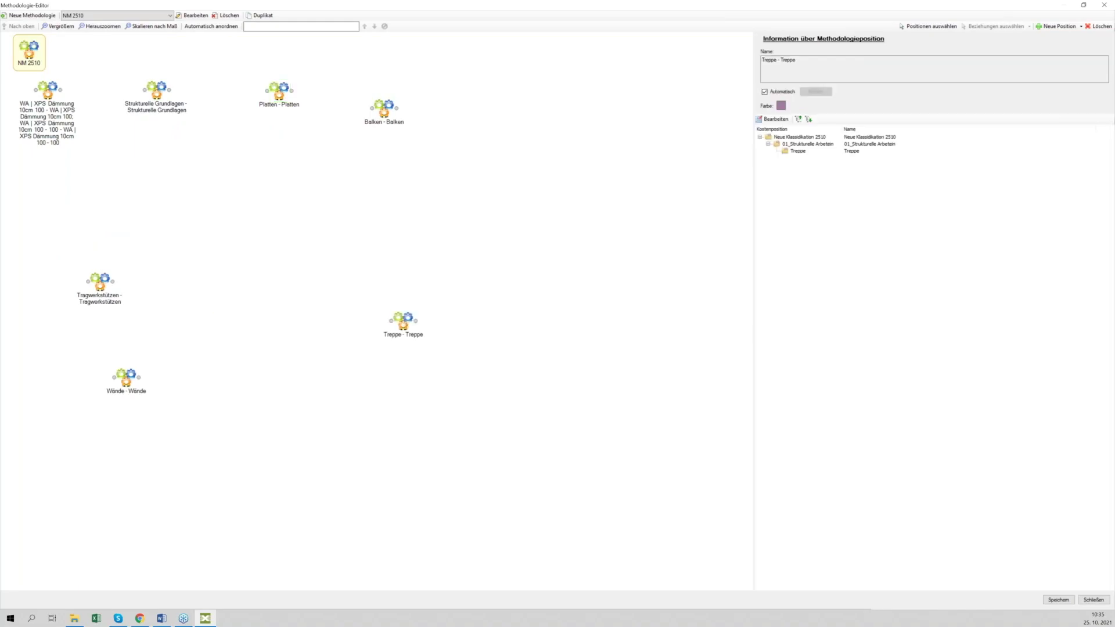
drag(100, 283, 409, 169)
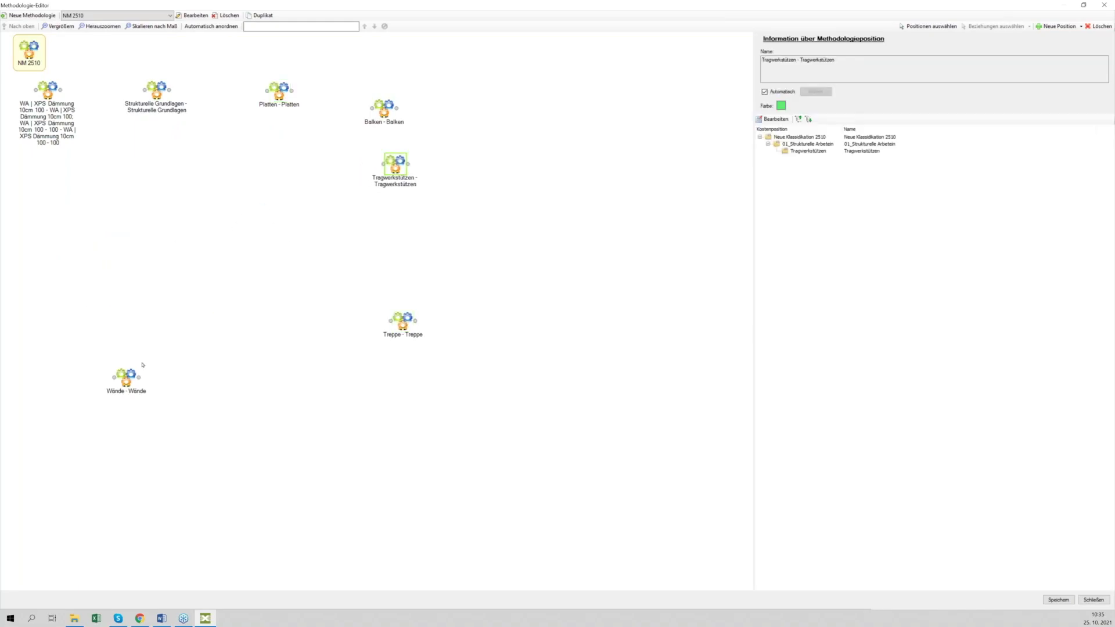
drag(125, 377, 398, 230)
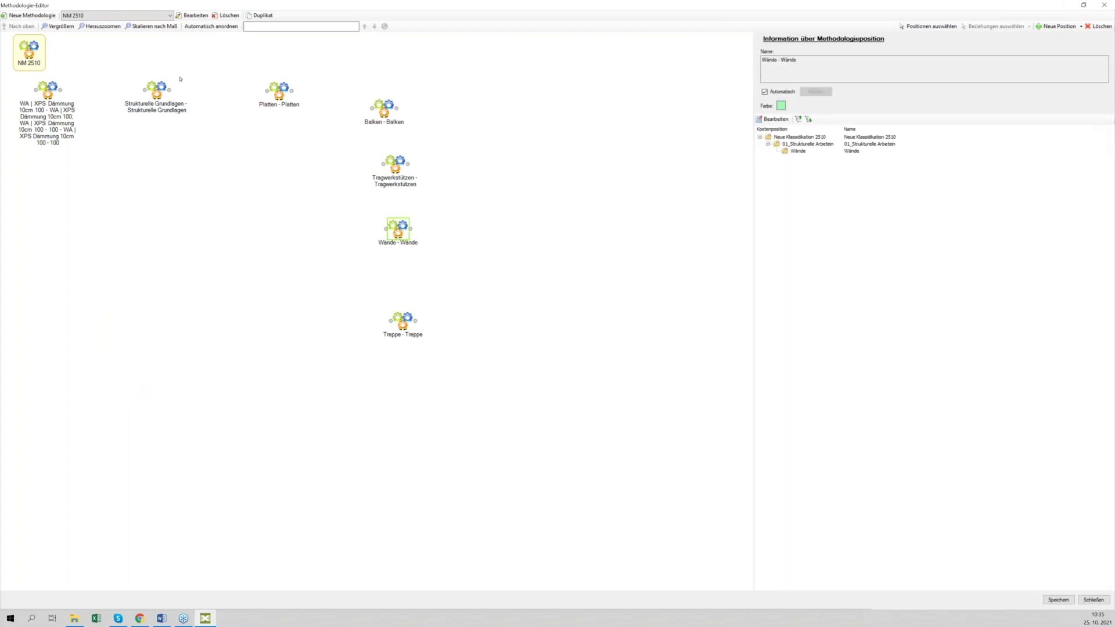
Link insulation to Strukturelle Grundlagen to Platten, branch Platten to Balken, Tragwerkstützen, Wände and Treppe, and arrange the diagram automatically
drag(53, 96, 369, 108)
drag(300, 97, 382, 164)
drag(293, 92, 384, 228)
drag(291, 91, 389, 320)
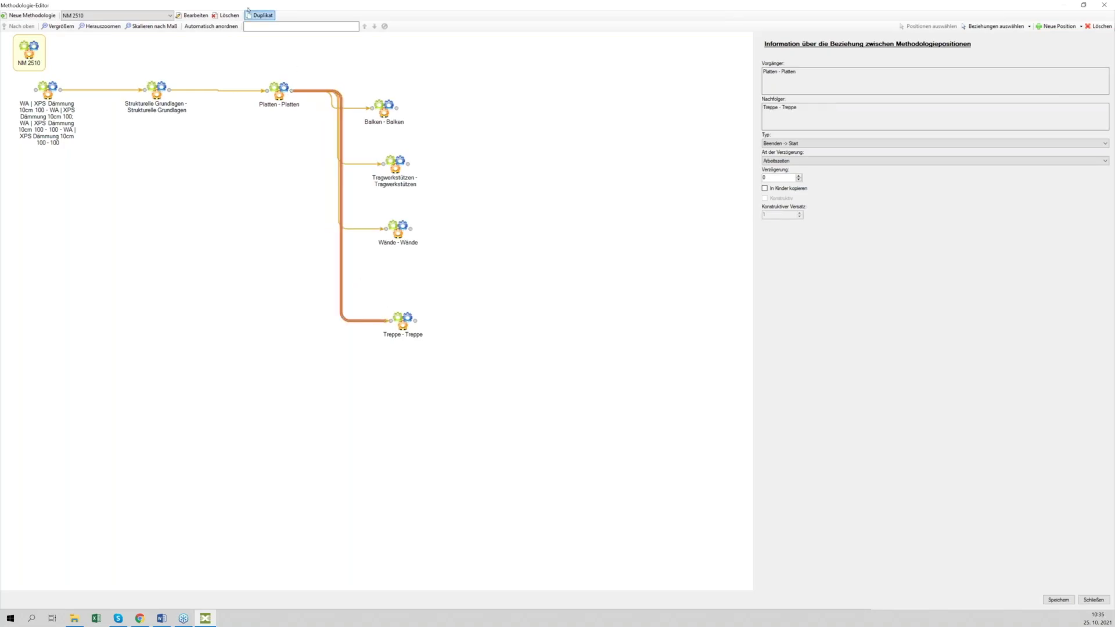
click(210, 26)
click(458, 176)
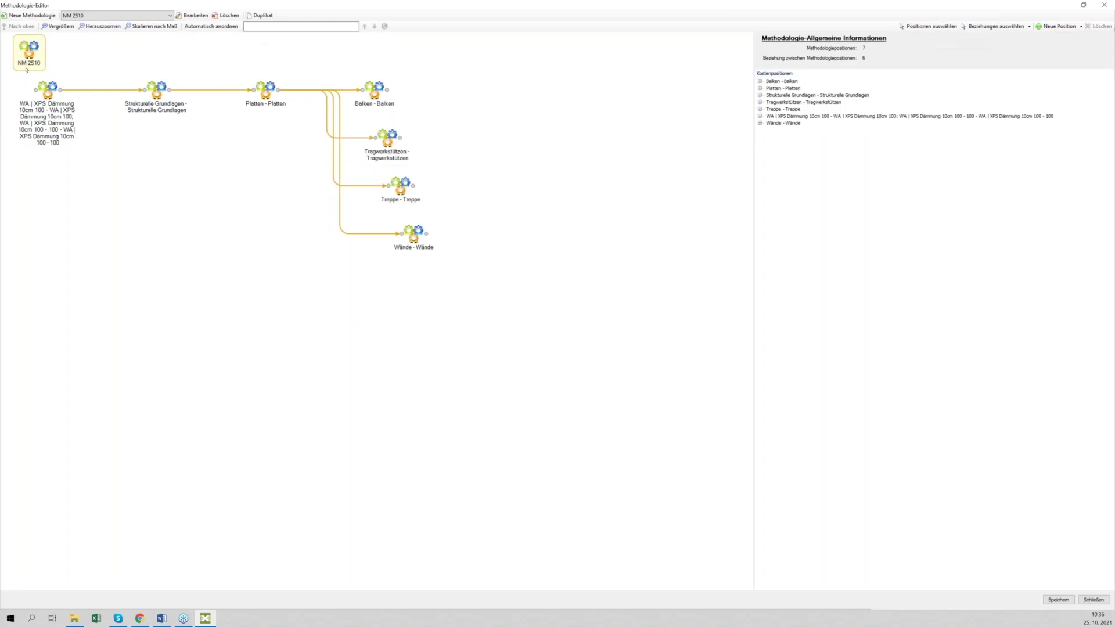
Enable In Kinder kopieren for all relationships of the methodology
click(1010, 27)
click(765, 189)
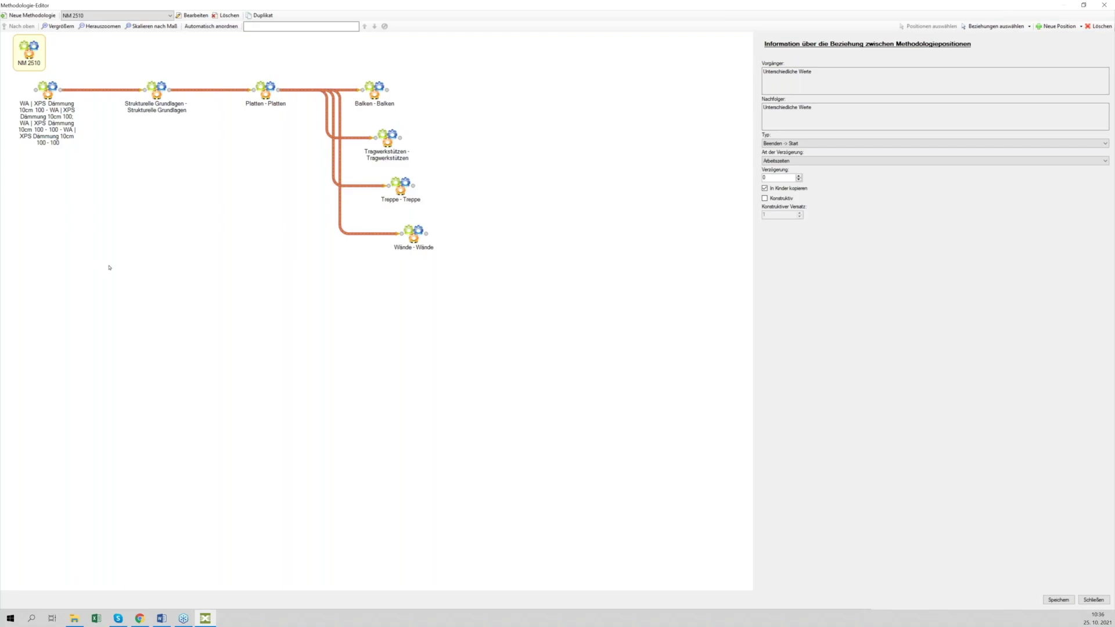
click(464, 204)
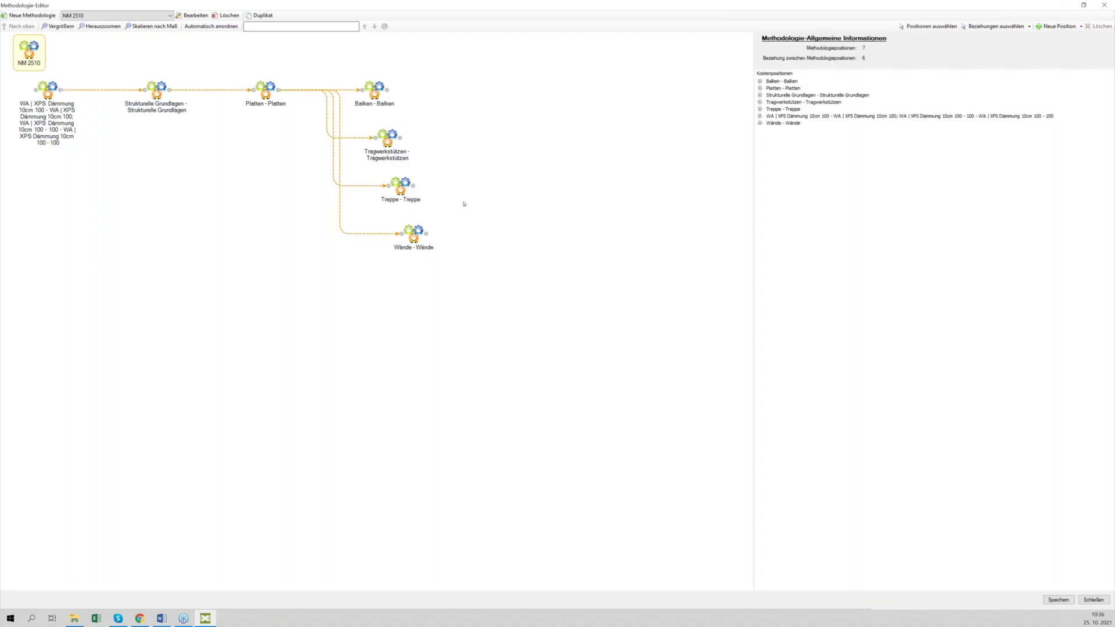
Set the relationship type between Platten and Treppe to Start -> Start
click(414, 189)
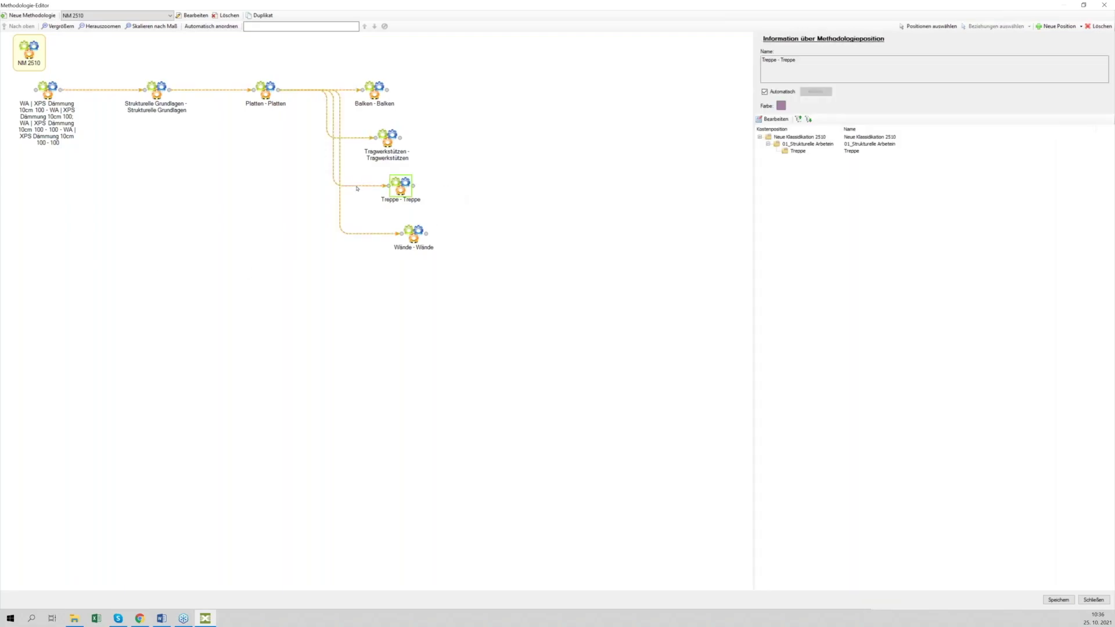
click(357, 187)
click(788, 143)
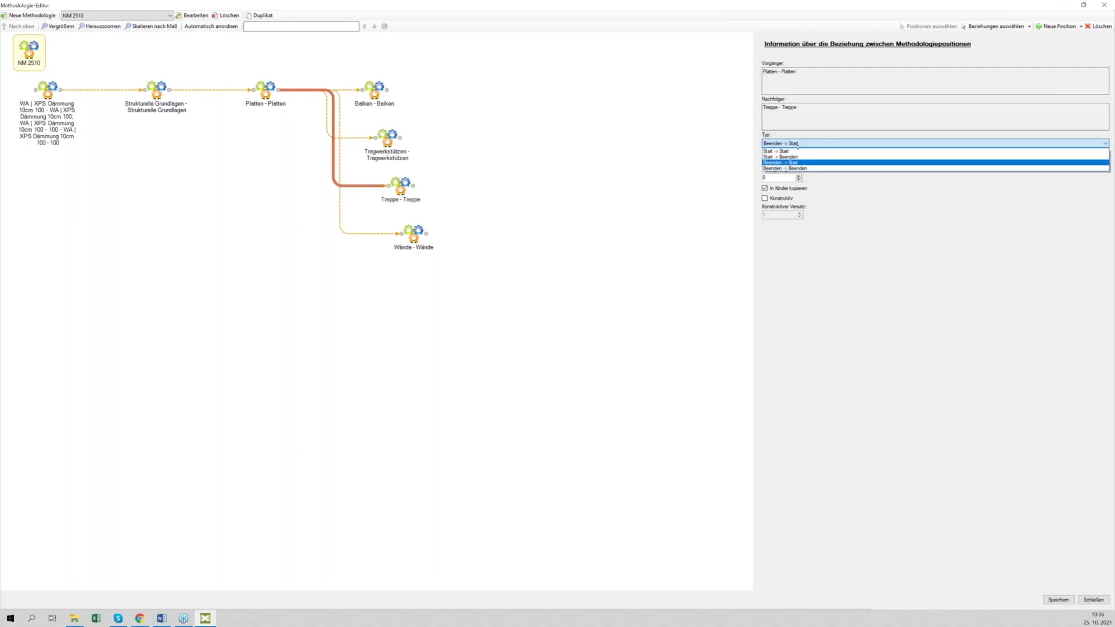
click(784, 152)
click(490, 202)
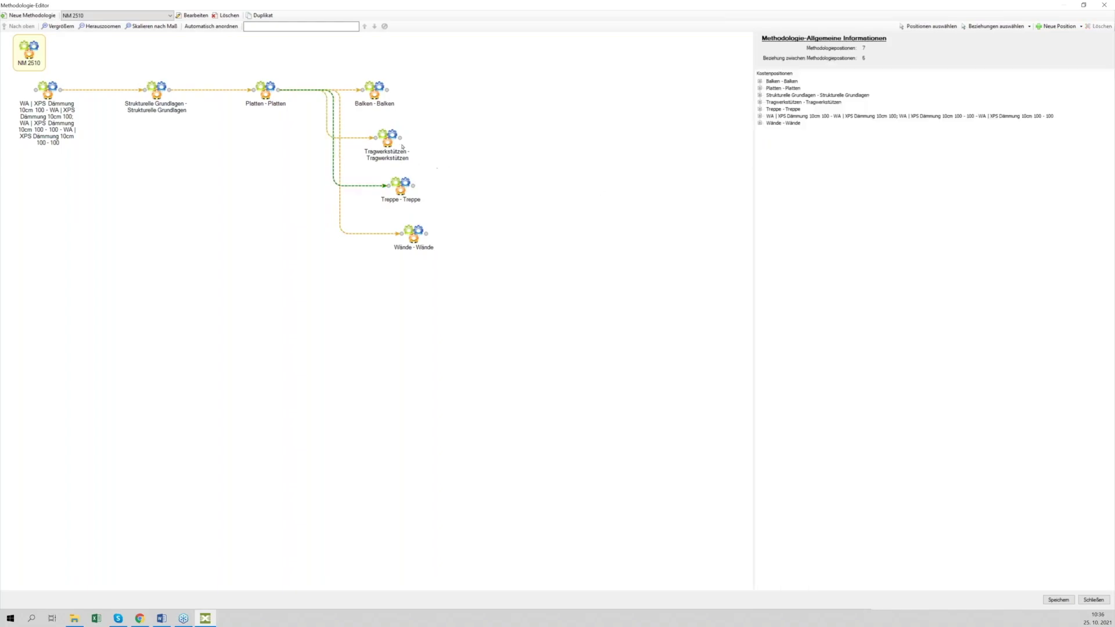
Link Tragwerkstützen and Wände back to Platten as constructive relationships with offset 1, and save and close the methodology
drag(400, 138, 240, 97)
drag(426, 235, 248, 110)
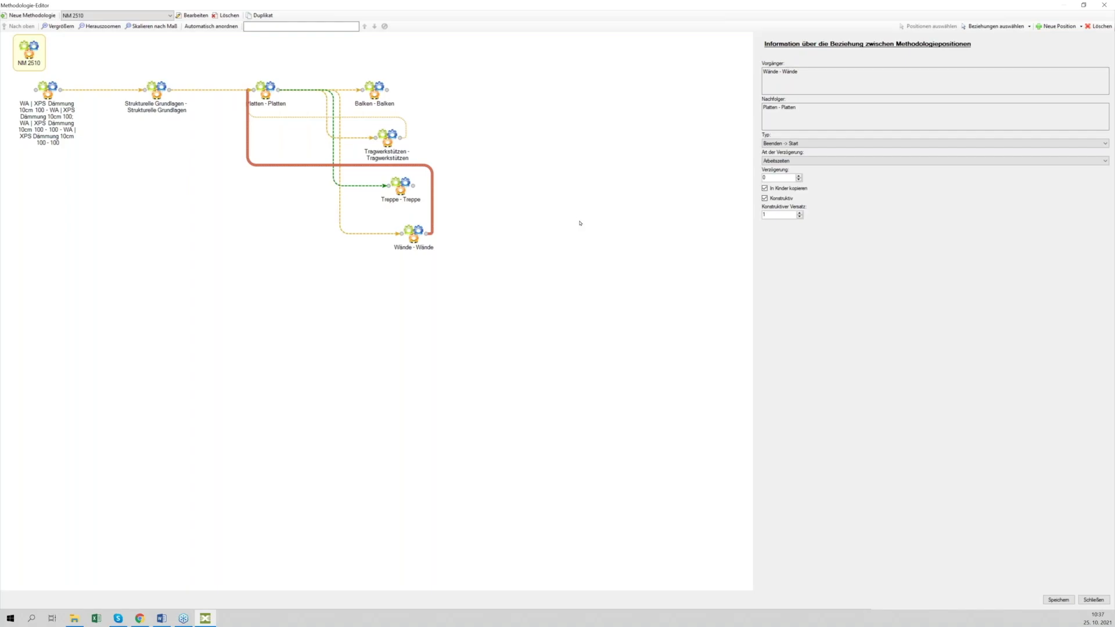
click(1058, 601)
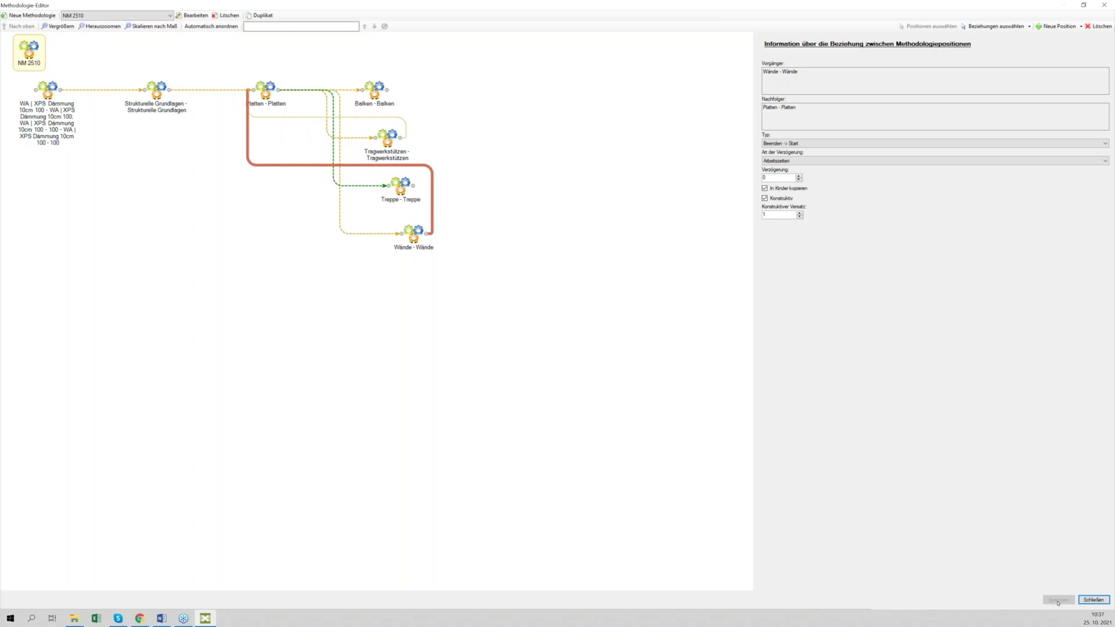
click(1105, 604)
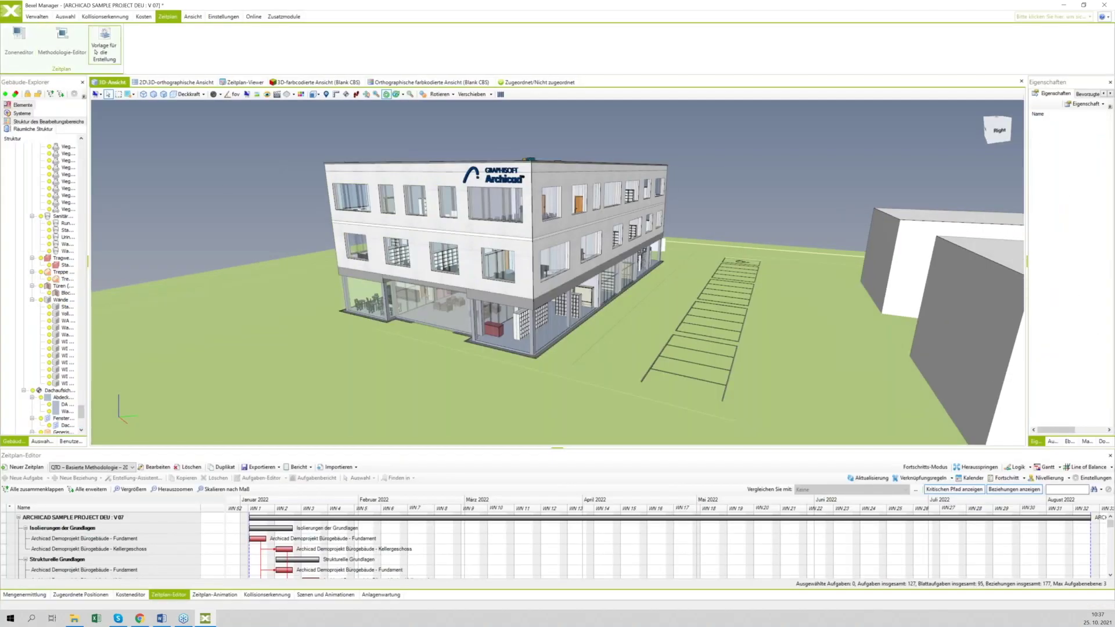
Create a new schedule creation template named Vorlage 2510
click(105, 48)
click(372, 172)
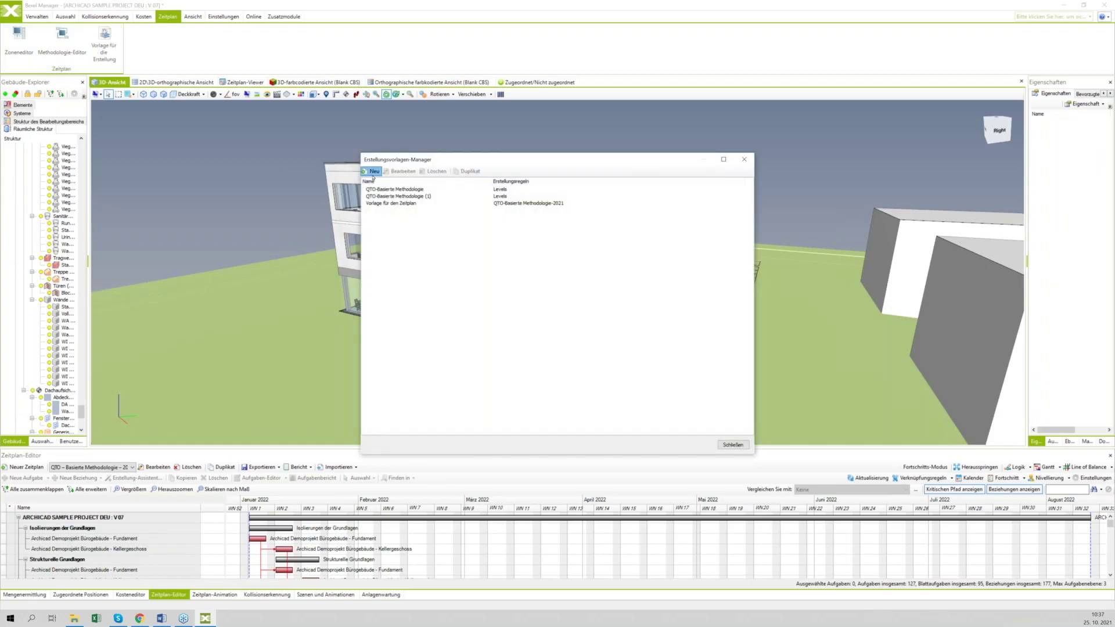
click(397, 171)
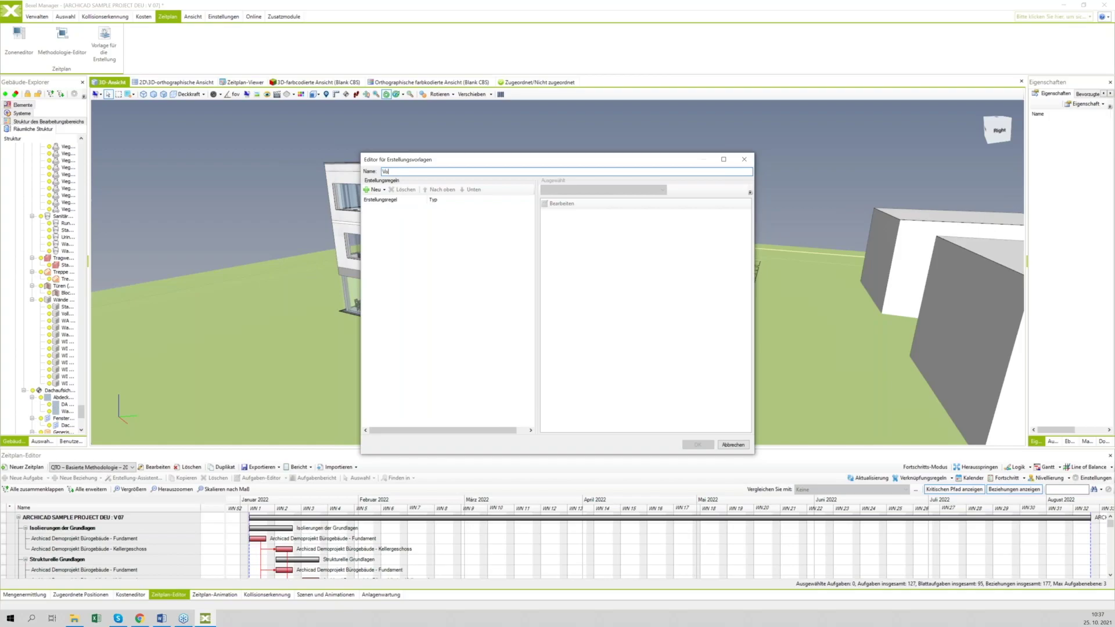
text(Vorlage 2510)
Add a dynamic creation rule to Vorlage 2510 that references the methodology position NM 2510
click(375, 190)
click(387, 211)
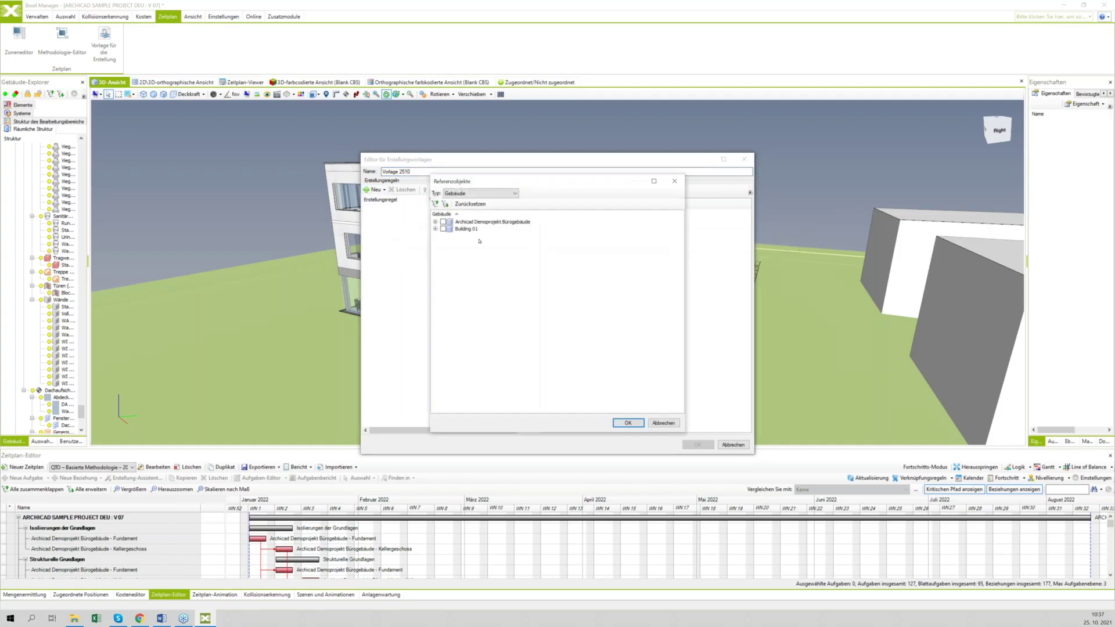
click(498, 196)
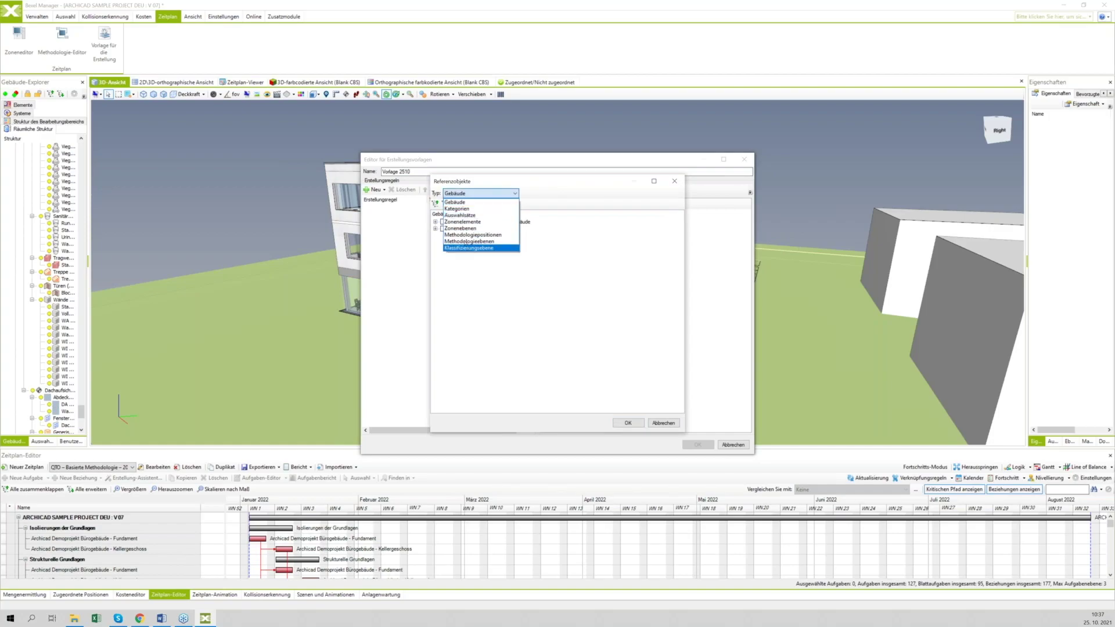
click(464, 235)
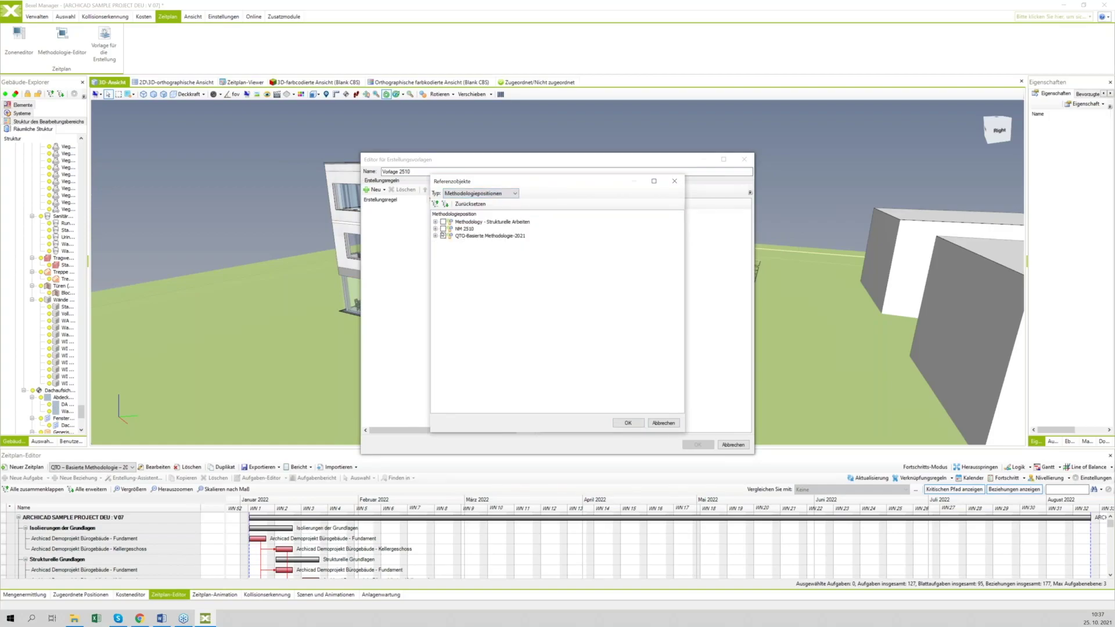
click(443, 229)
click(628, 423)
Add a second dynamic creation rule to Vorlage 2510 referencing the zone element Neue Zone 2510, and save and close the template
click(384, 192)
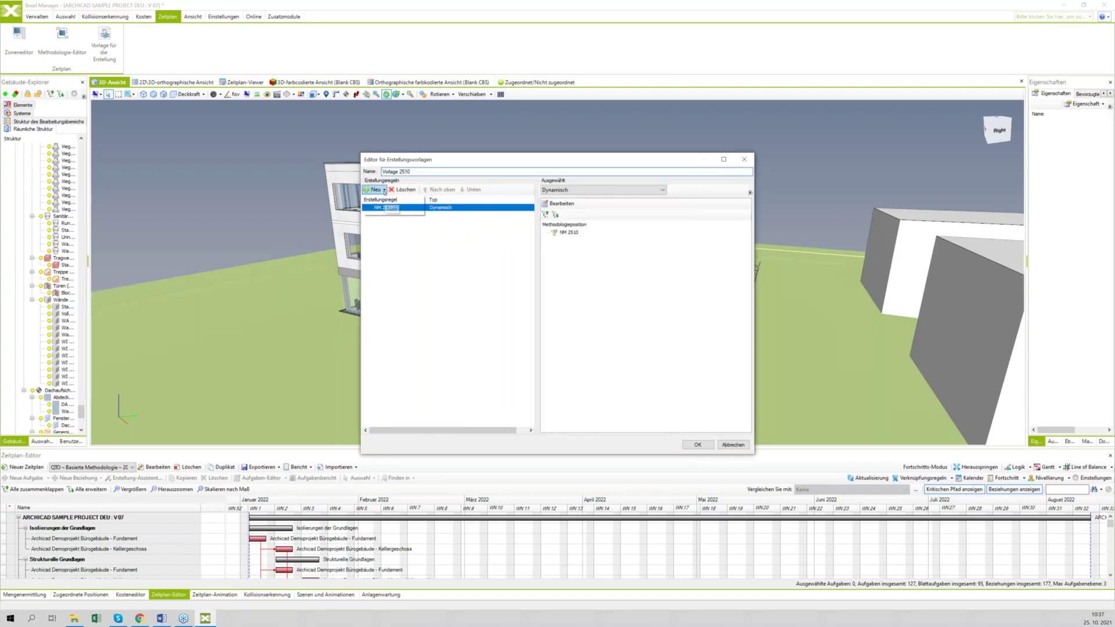
click(388, 207)
click(479, 193)
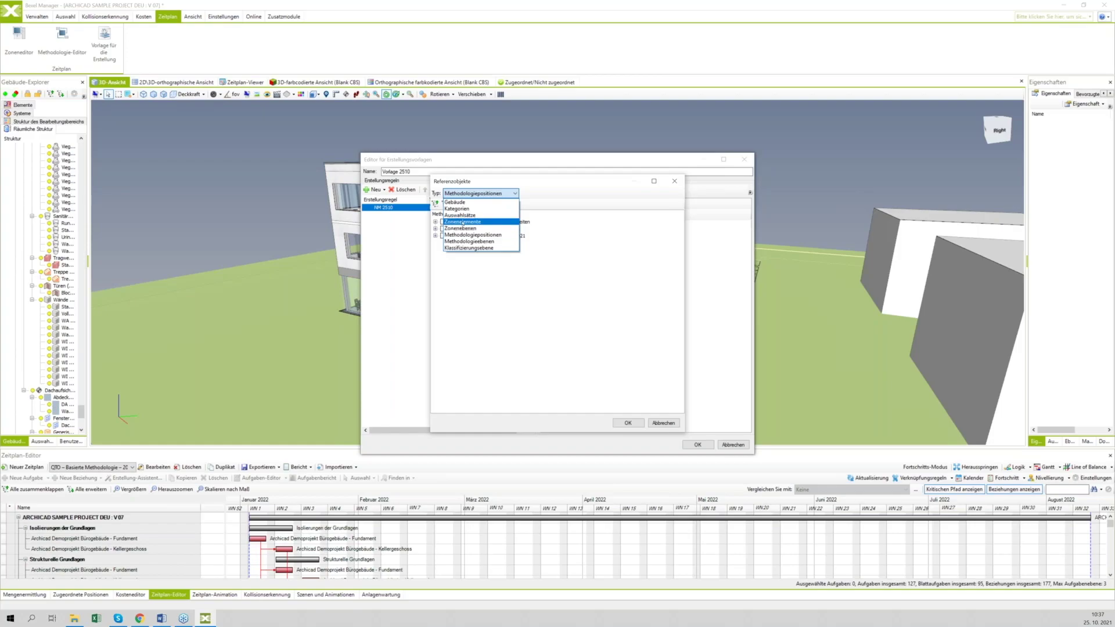
click(463, 222)
click(442, 229)
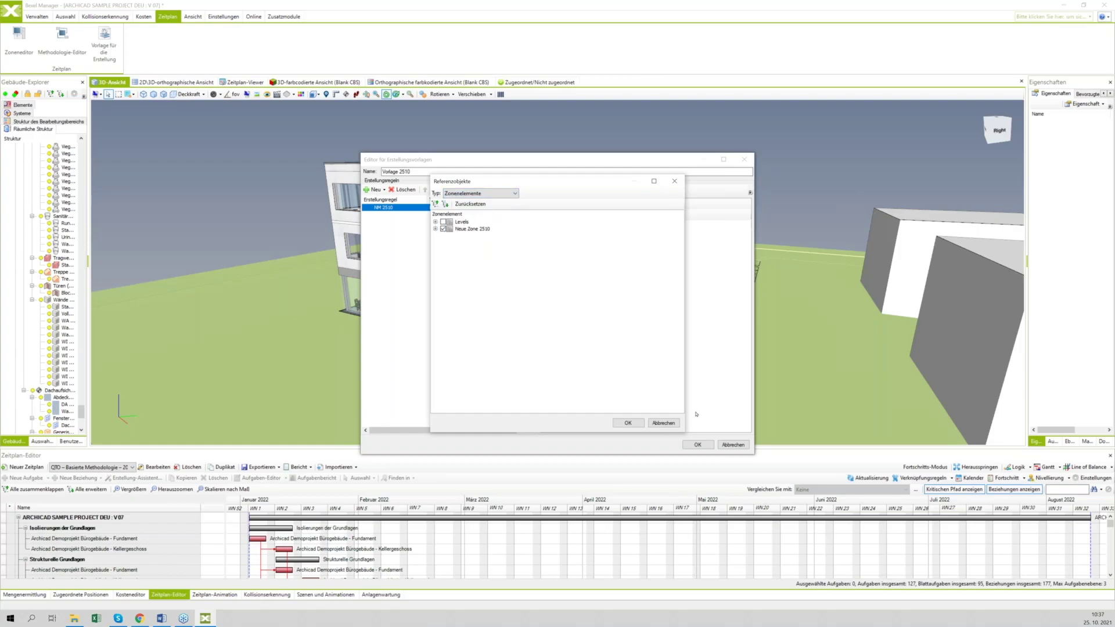
click(628, 422)
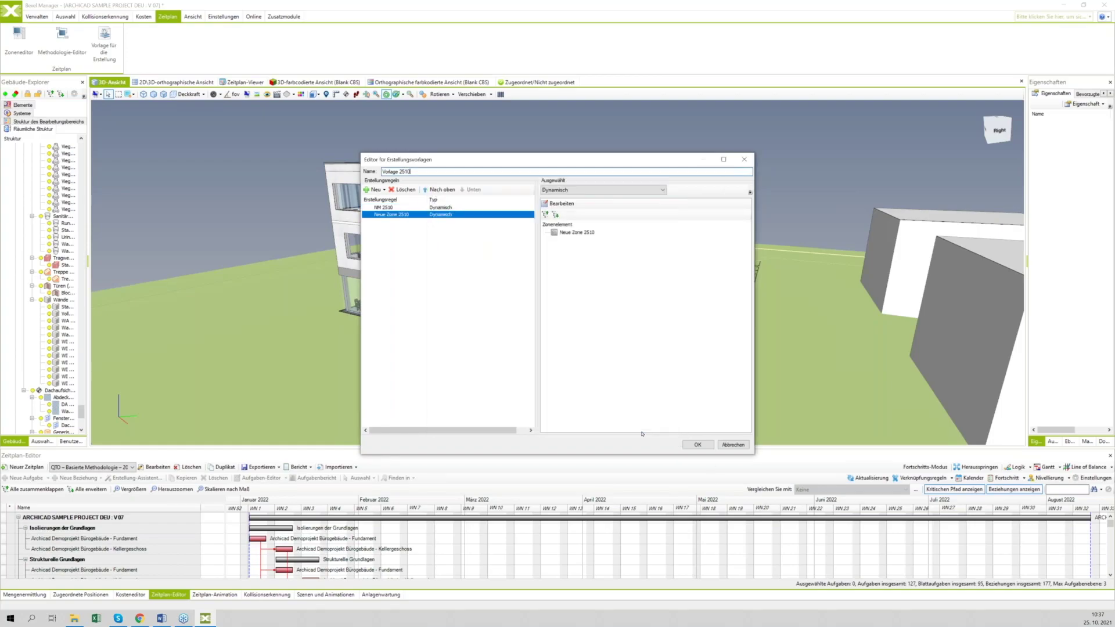
click(698, 445)
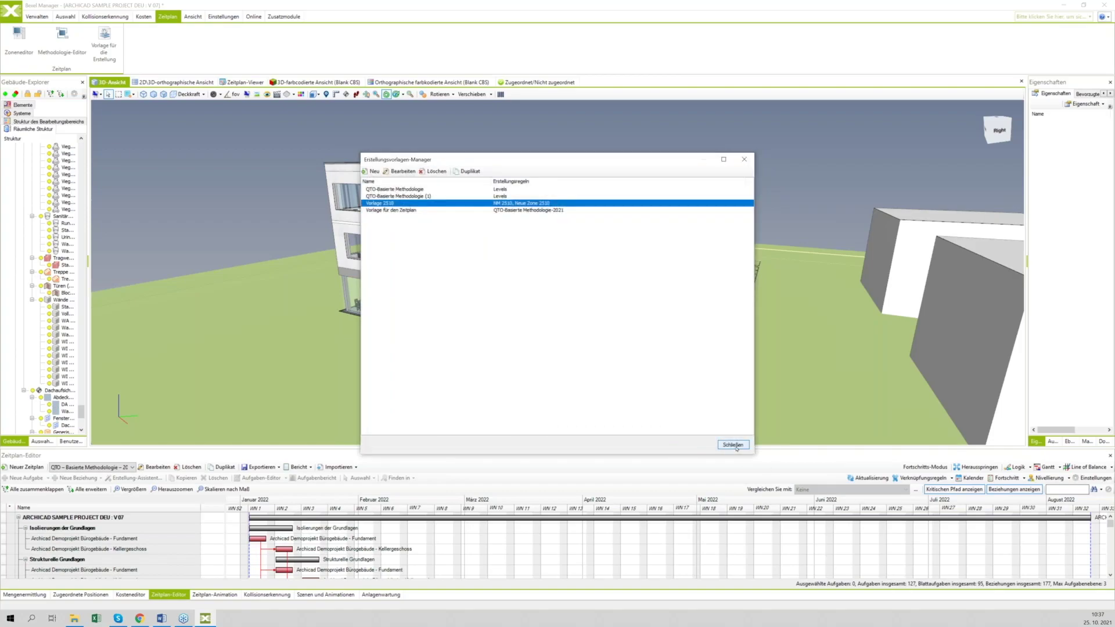
click(734, 446)
Enlarge the schedule editor and create a new schedule named NZ 2510
drag(557, 448, 556, 310)
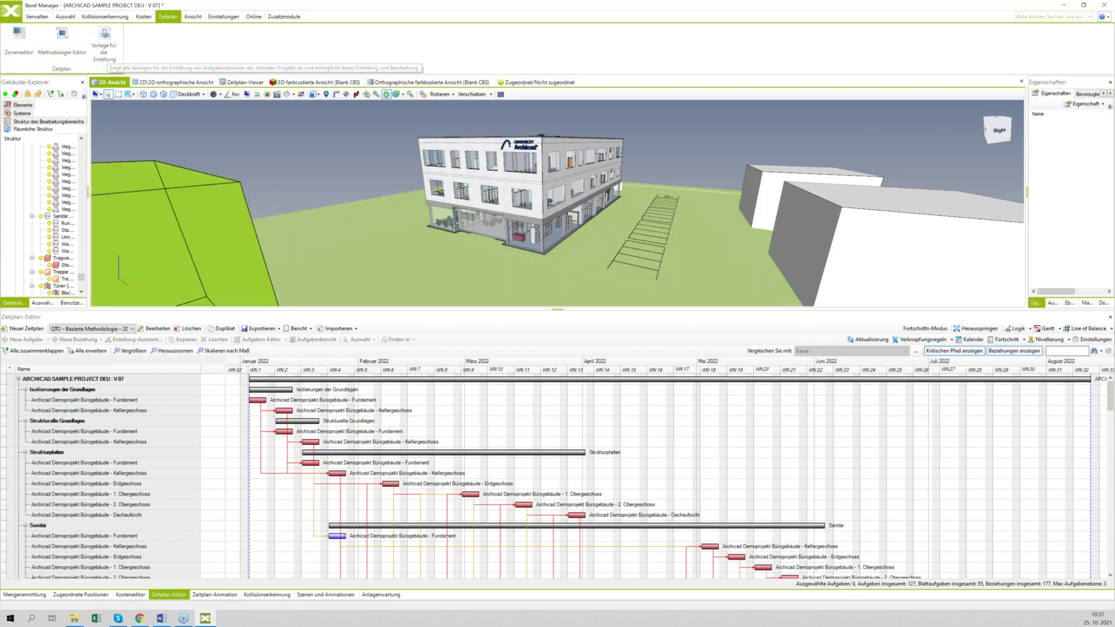
click(40, 329)
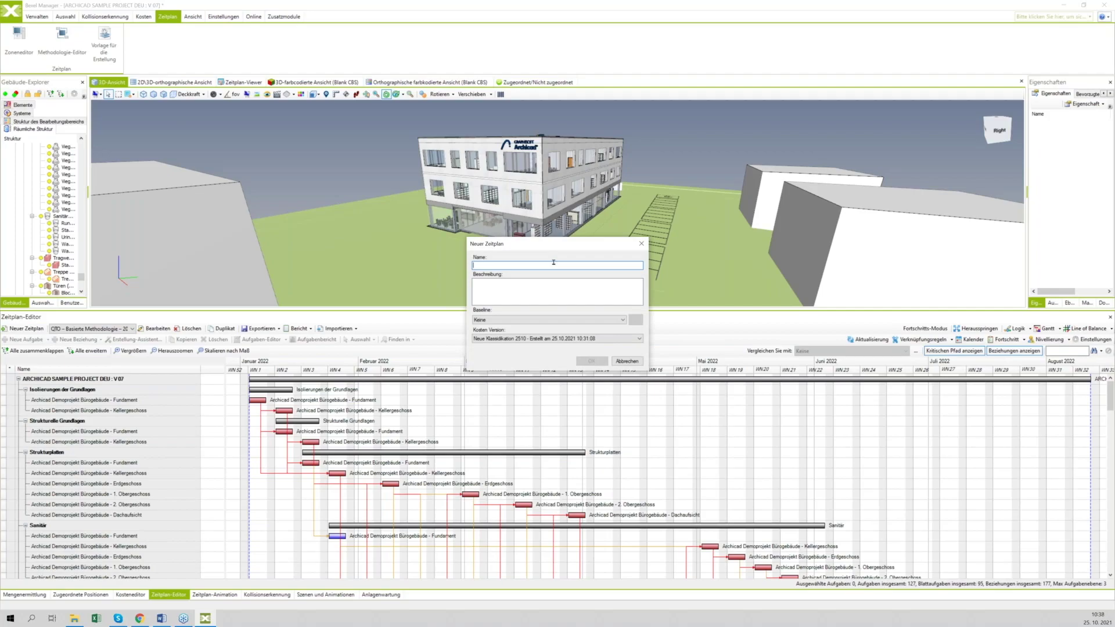
text(NZ 2510)
click(590, 361)
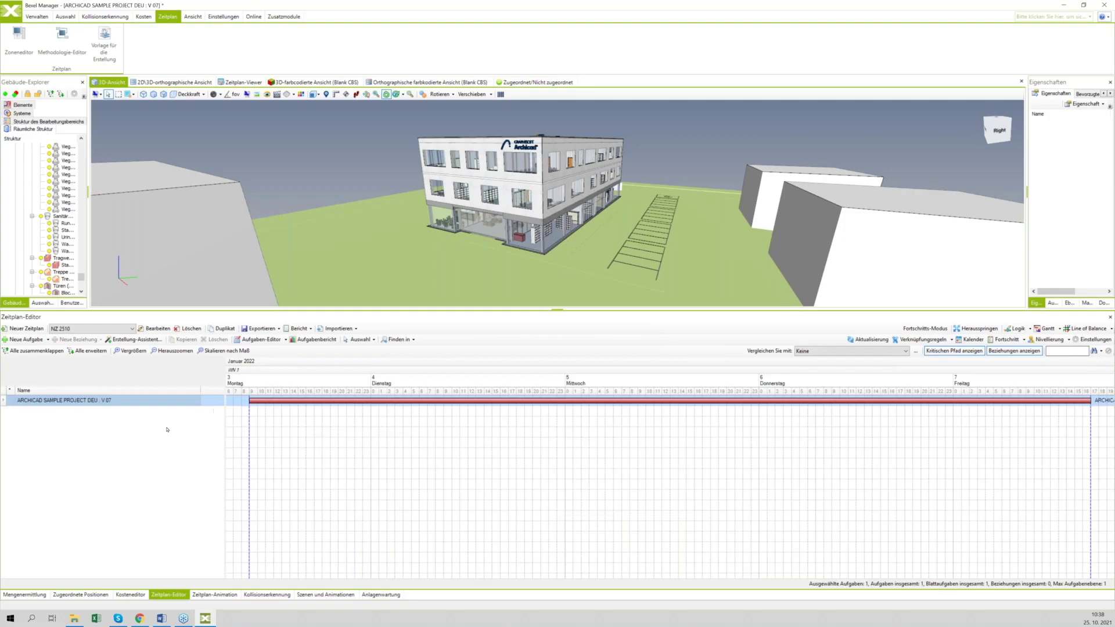
Open the new-task (Neue Aufgabe) options for the project's root task in schedule NZ 2510
right_click(71, 402)
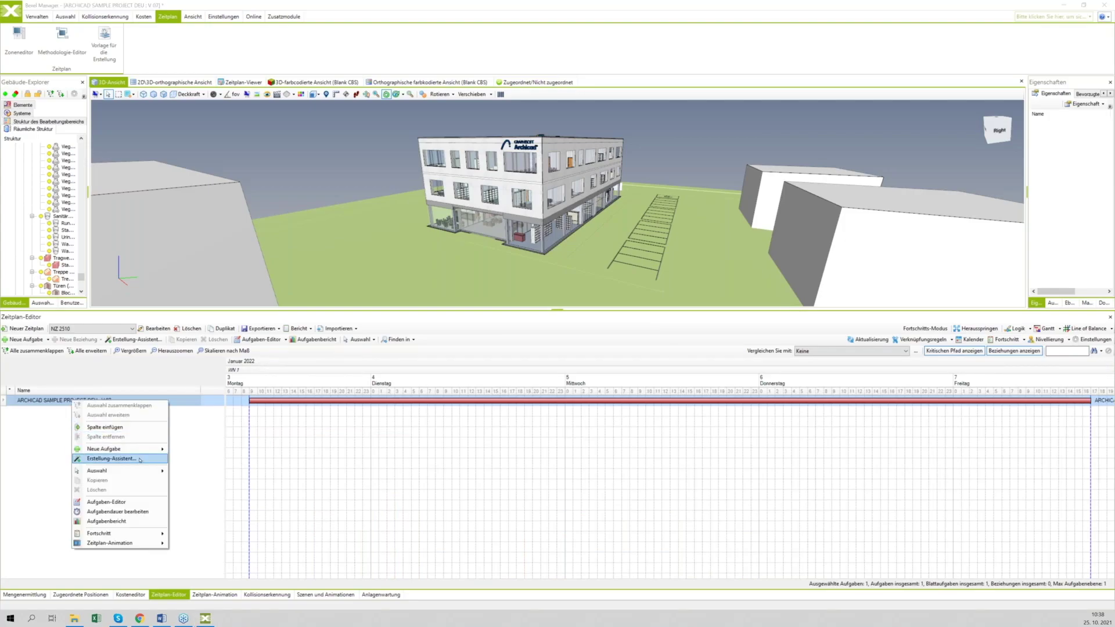
key(Up)
key(Right)
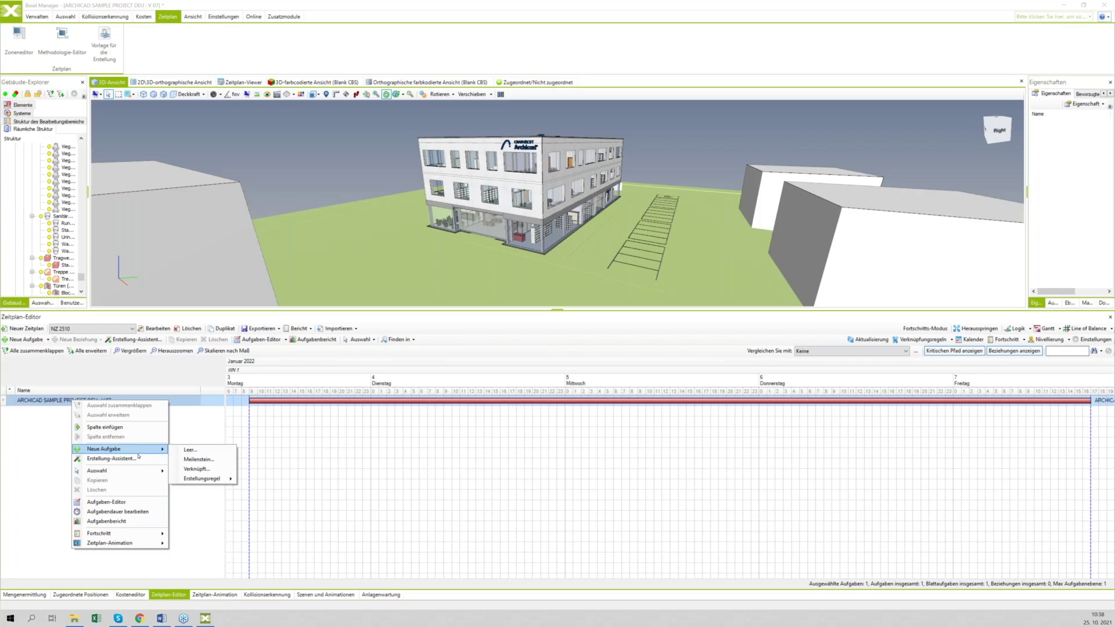